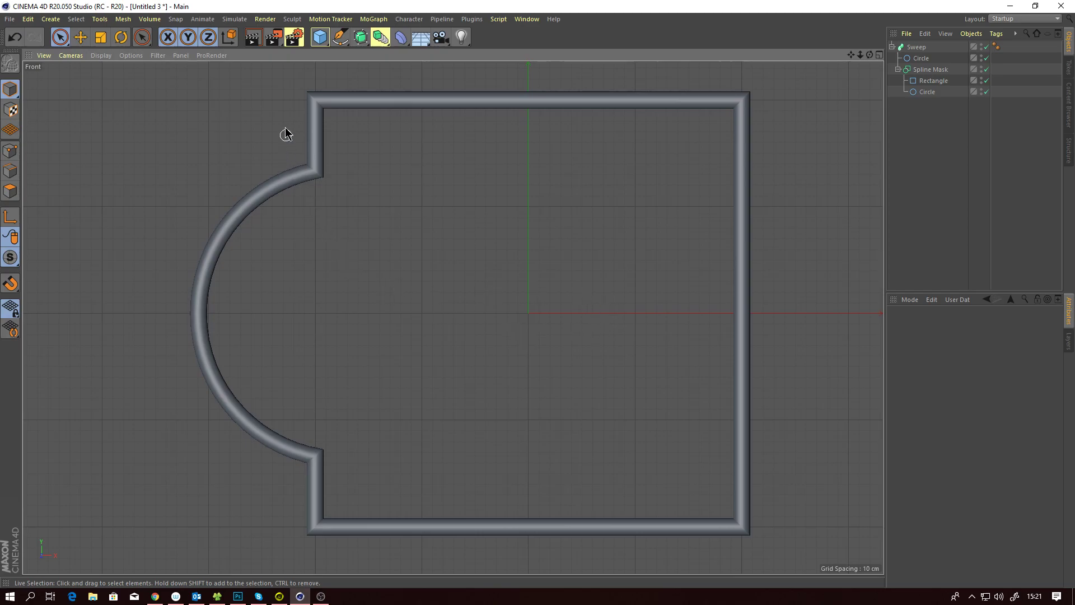
Try to move the Spline Mask's circle in the front view, and undo the move.
click(928, 93)
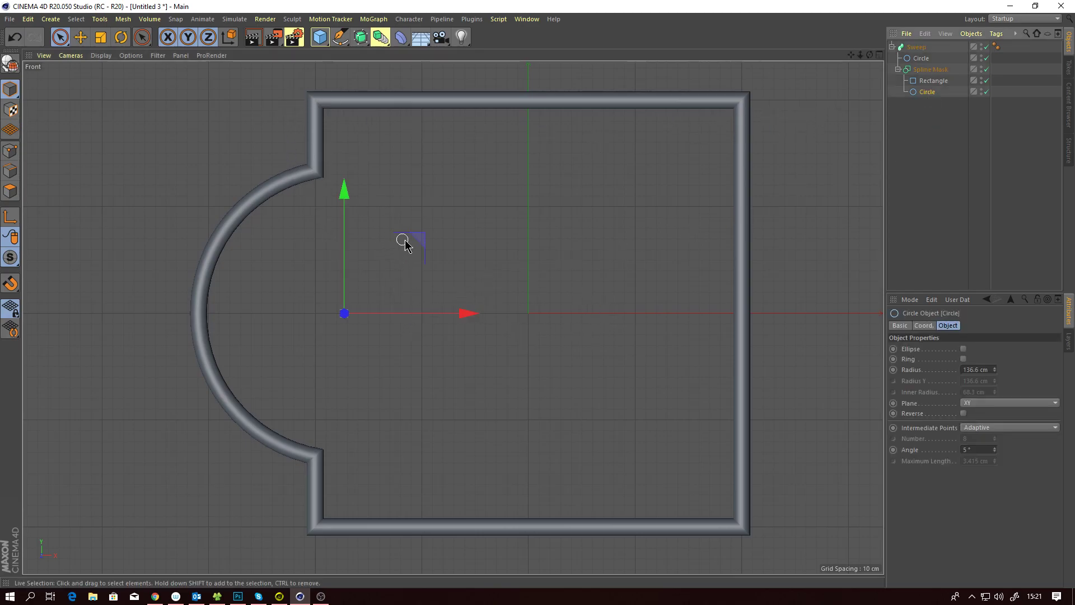
drag(422, 240, 393, 274)
key(ctrl+z)
key(ctrl+z)
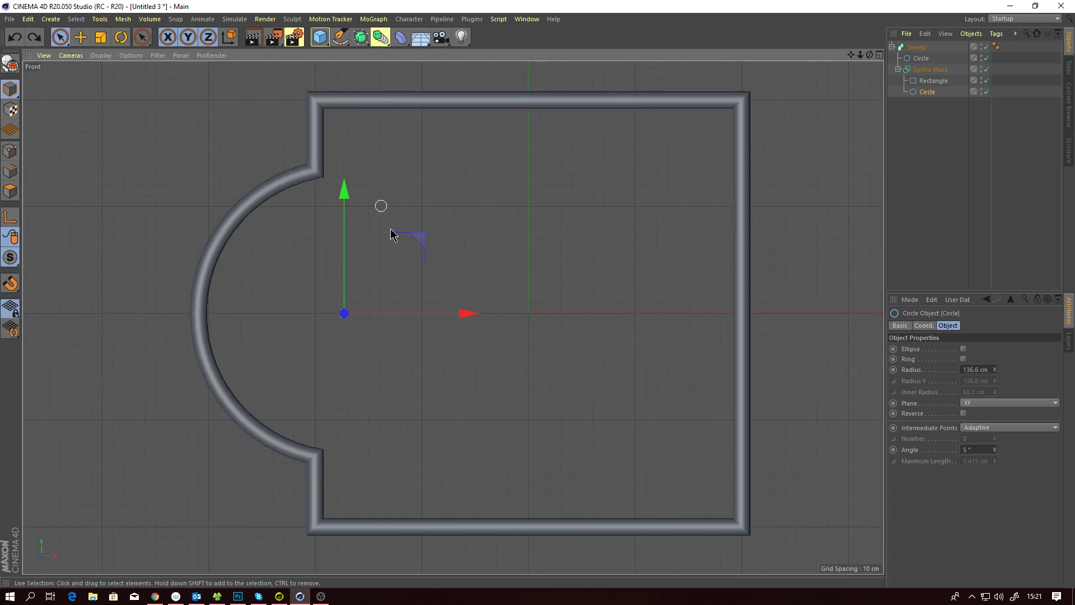
Examine the sharp joint where the upper end of the arc meets the vertical tube of the sweep.
scroll(304, 163, up, 5)
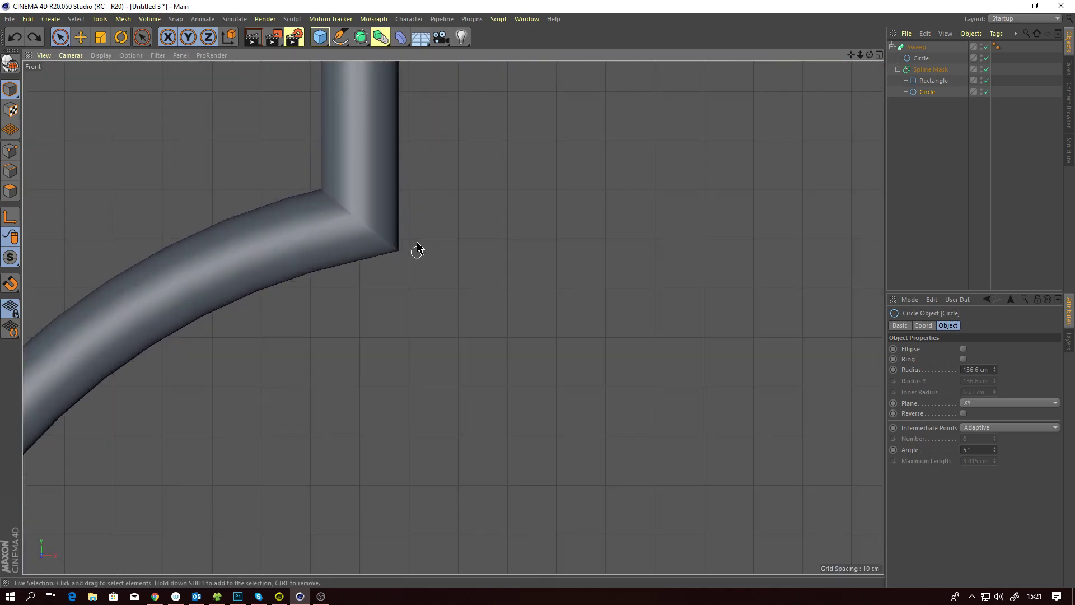
scroll(317, 175, up, 6)
alt+middle_drag(459, 265, 454, 310)
scroll(479, 245, down, 6)
scroll(461, 296, down, 4)
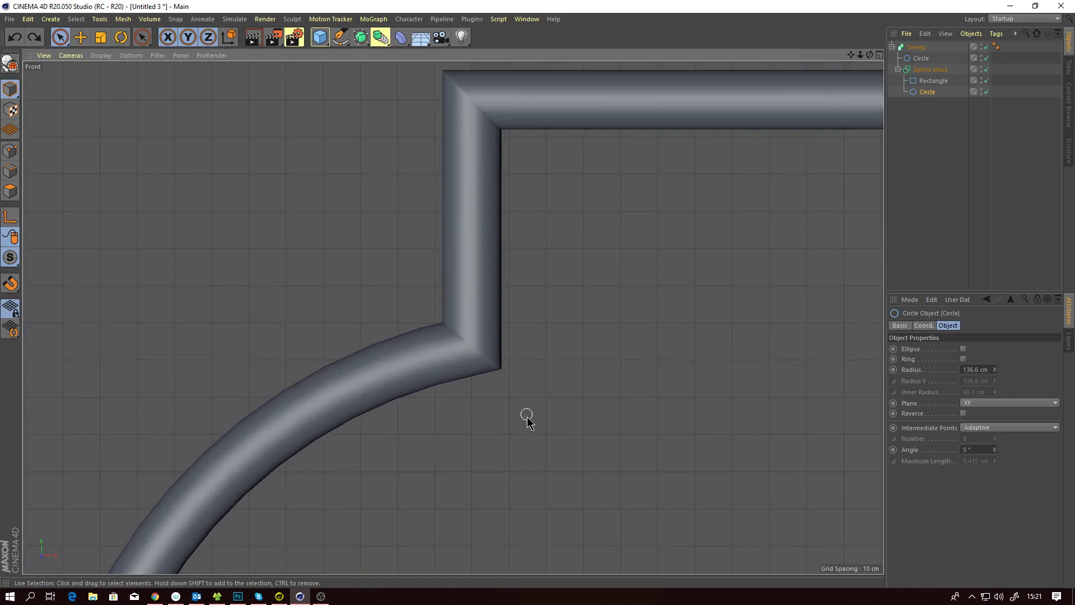
scroll(455, 304, up, 3)
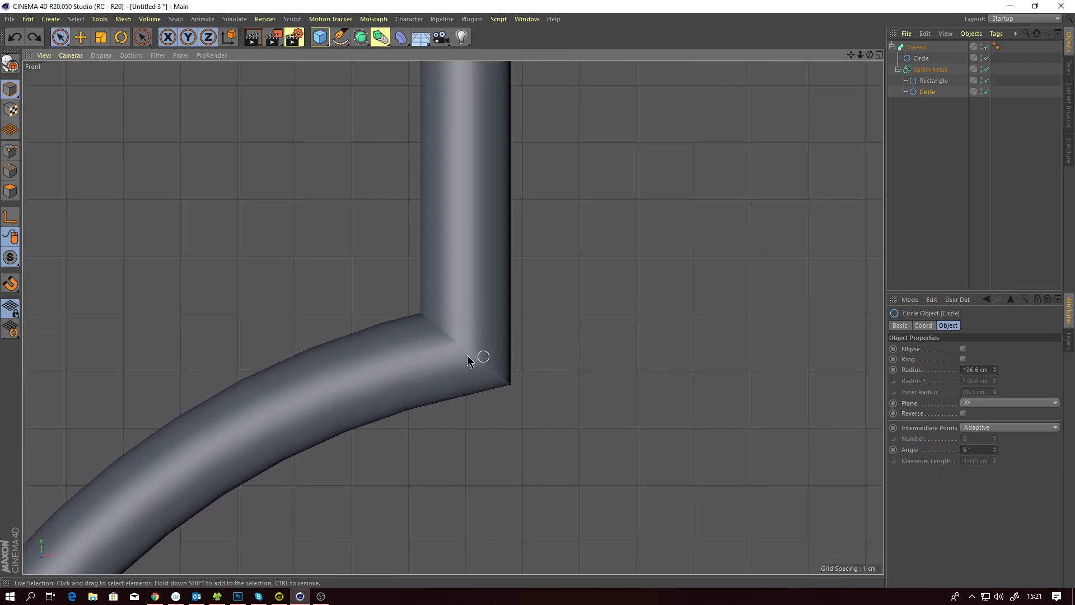
scroll(468, 253, down, 4)
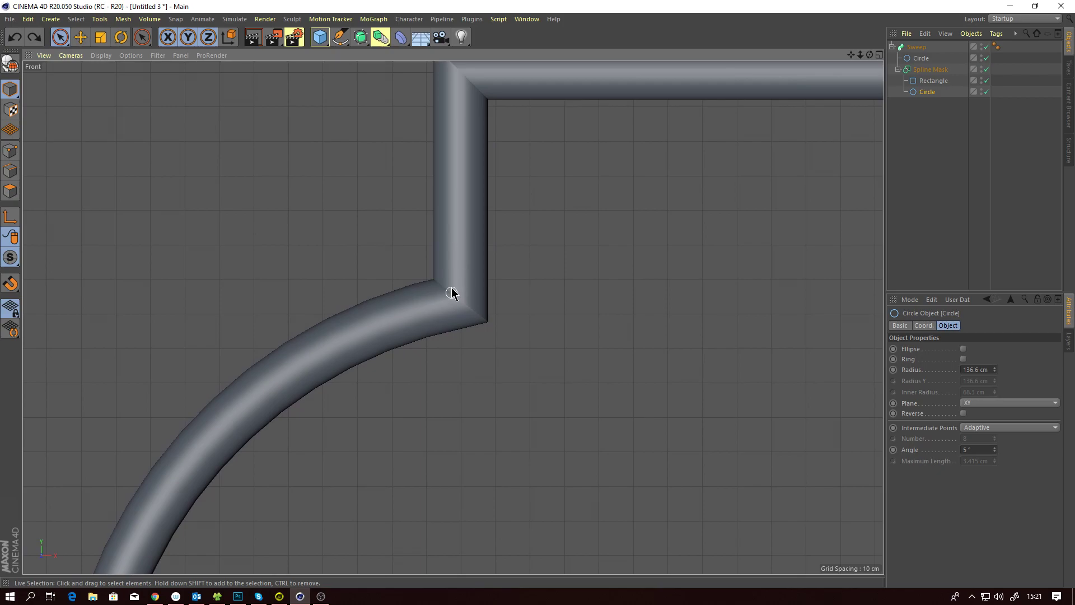
alt+middle_drag(442, 263, 455, 315)
scroll(440, 341, up, 3)
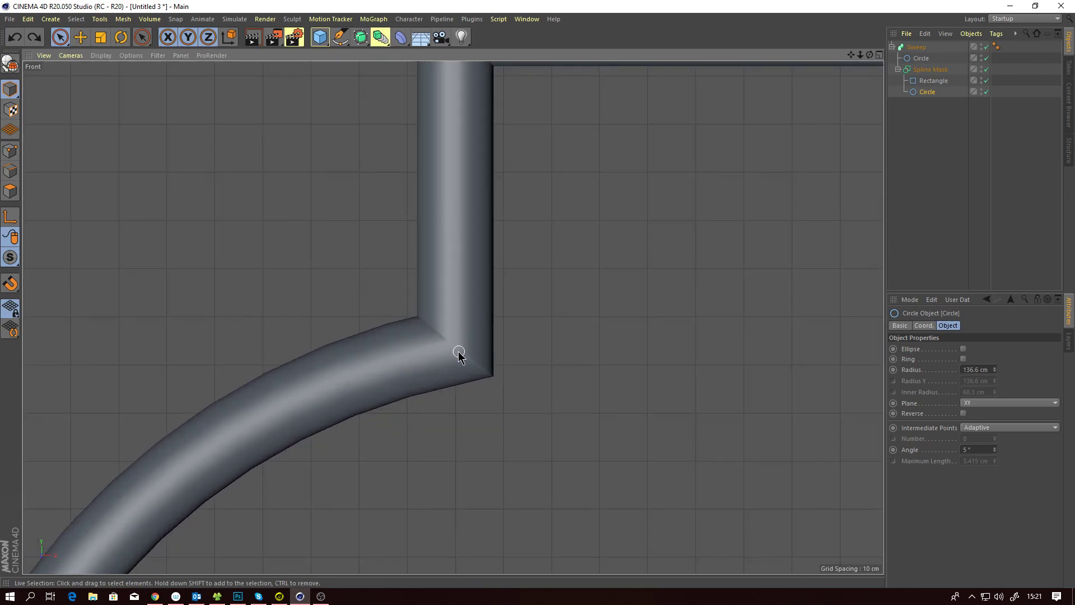
scroll(443, 317, down, 5)
scroll(459, 317, up, 8)
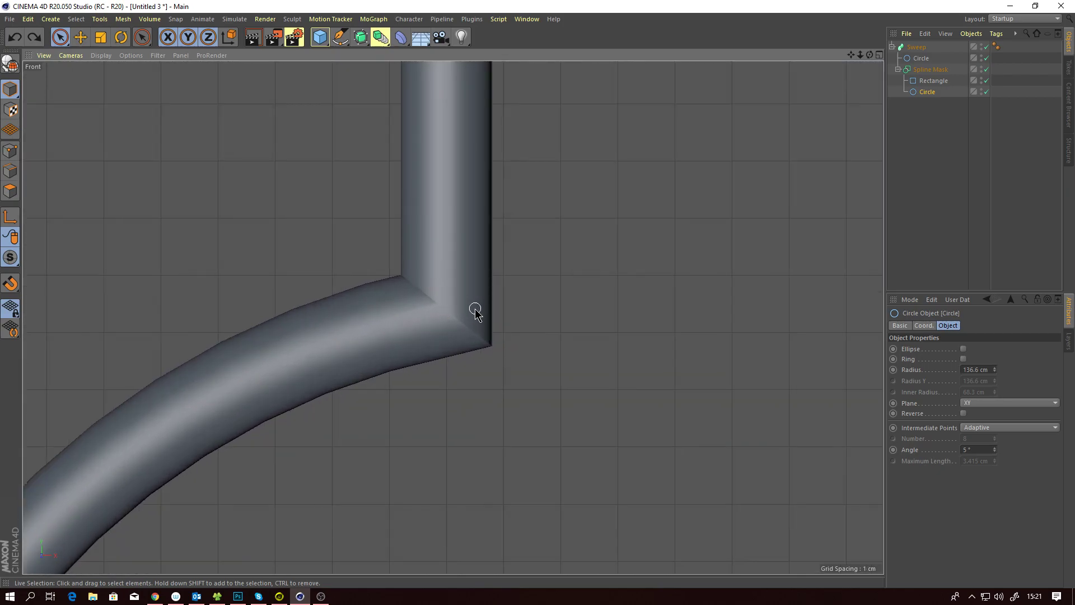
alt+middle_drag(444, 327, 445, 315)
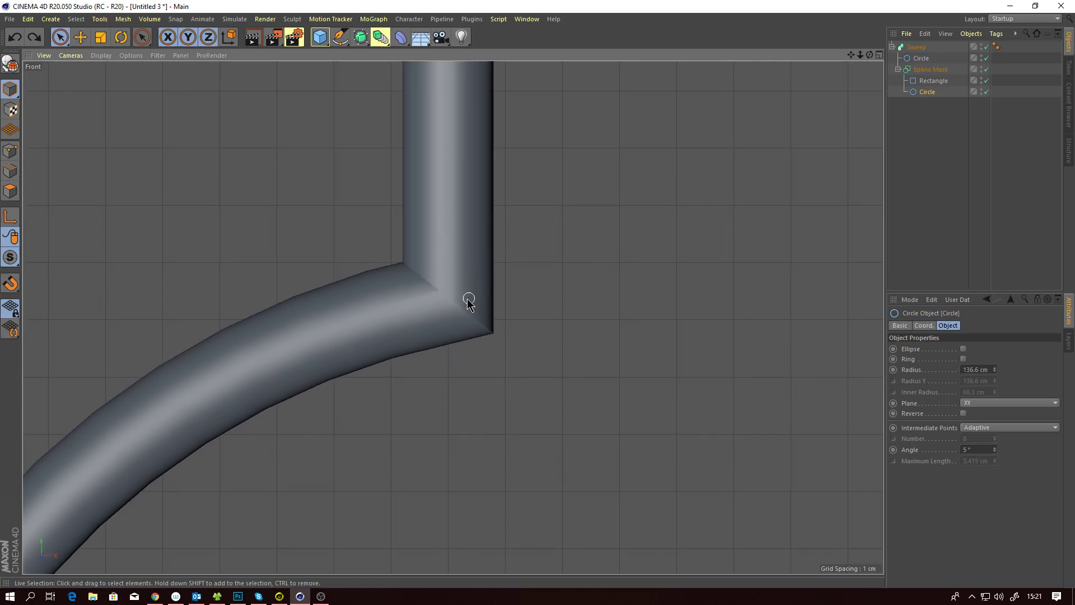
scroll(443, 305, down, 10)
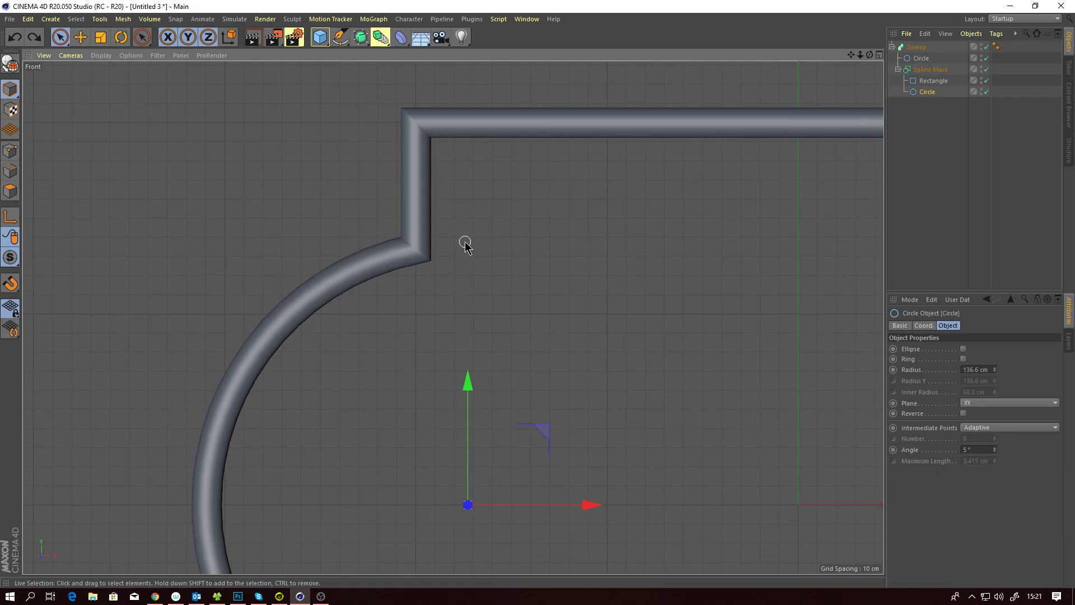
scroll(408, 230, down, 4)
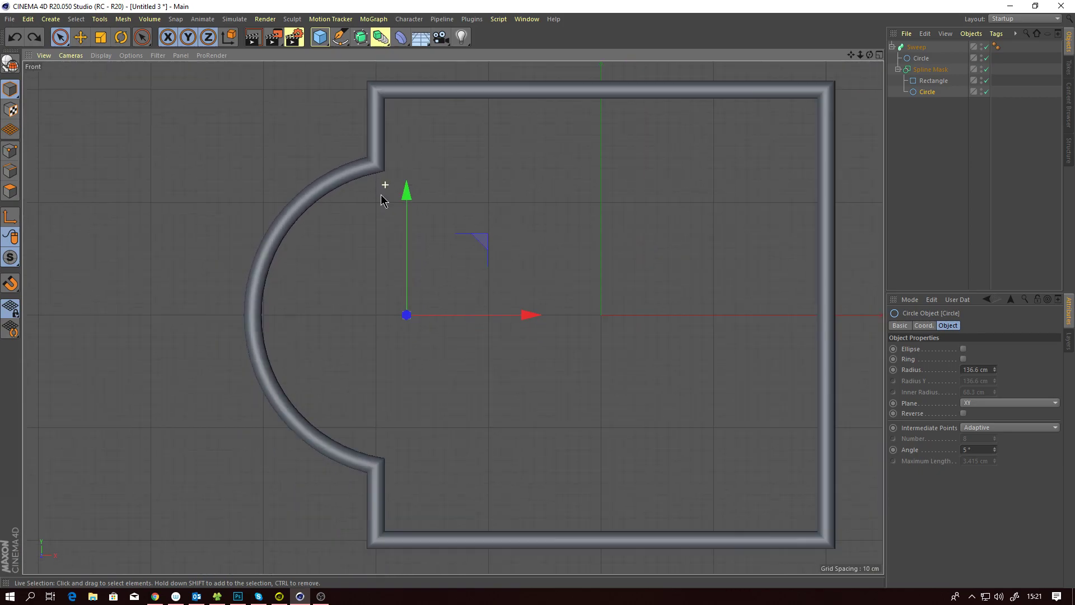
Compare the rectangle's corners with the arc joints around the whole swept outline.
alt+middle_drag(381, 230, 389, 234)
alt+middle_drag(394, 188, 398, 202)
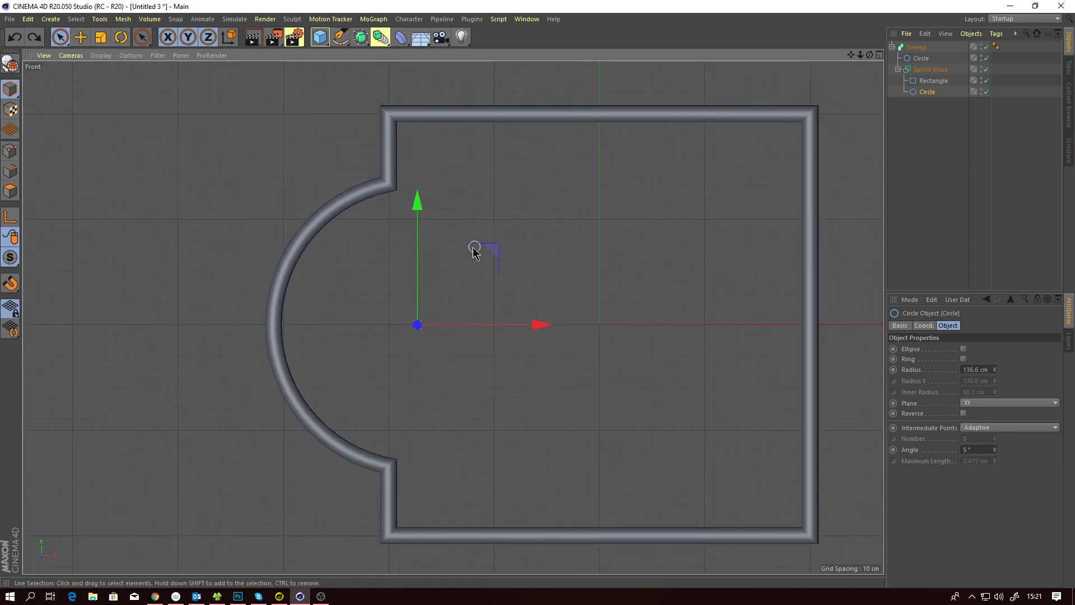
scroll(394, 175, up, 5)
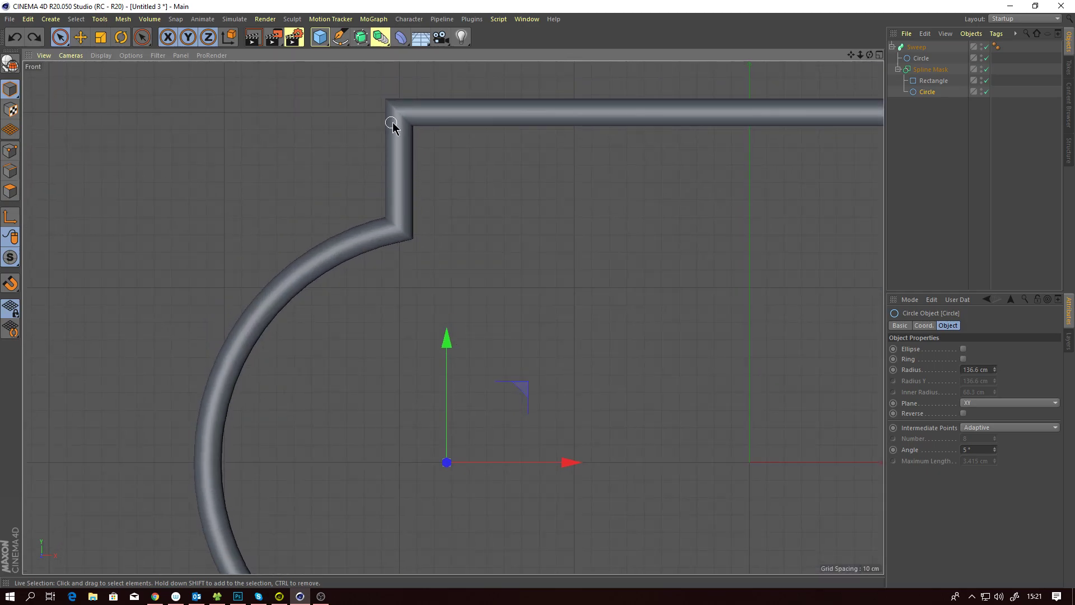
scroll(330, 201, down, 4)
alt+middle_drag(595, 221, 619, 84)
alt+middle_drag(648, 158, 611, 218)
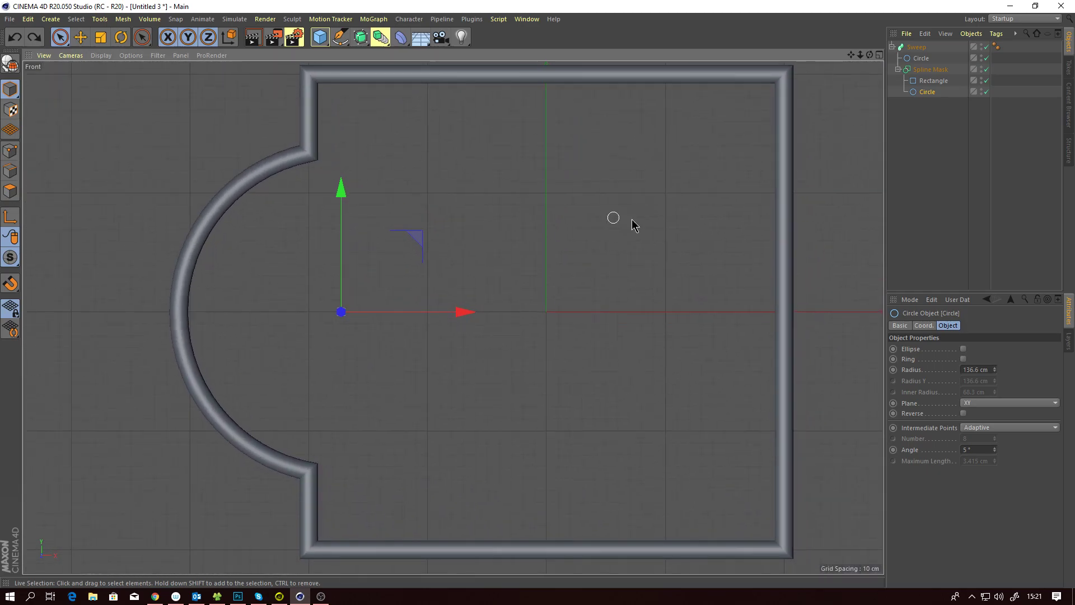
alt+middle_drag(432, 173, 512, 203)
scroll(389, 163, up, 5)
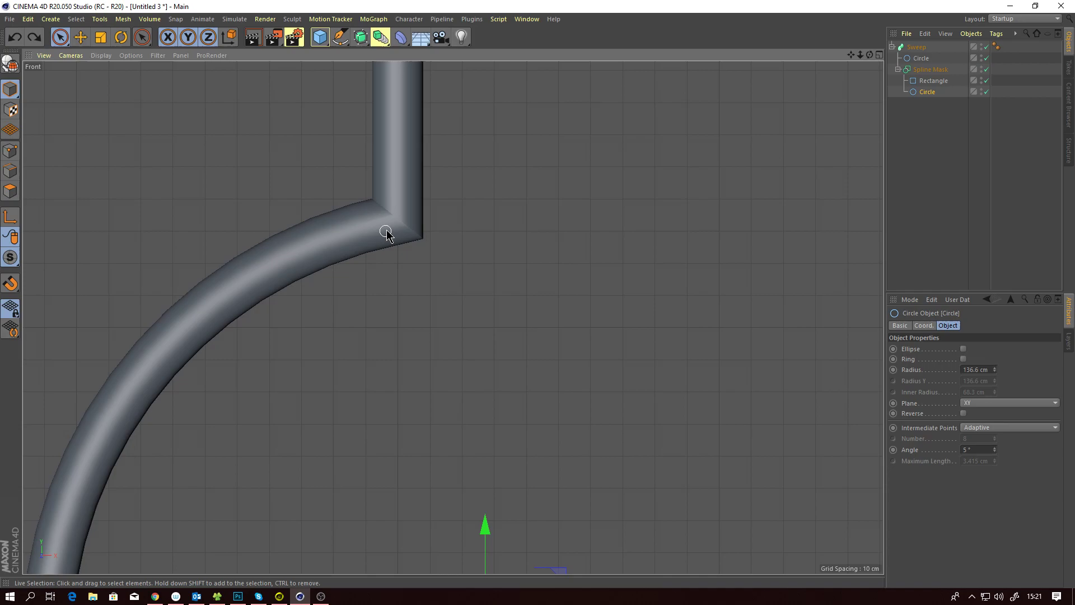
scroll(390, 250, down, 4)
mouse_move(390, 252)
alt+middle_down()
mouse_move(393, 283)
mouse_move(434, 223)
mouse_move(409, 255)
alt+middle_up()
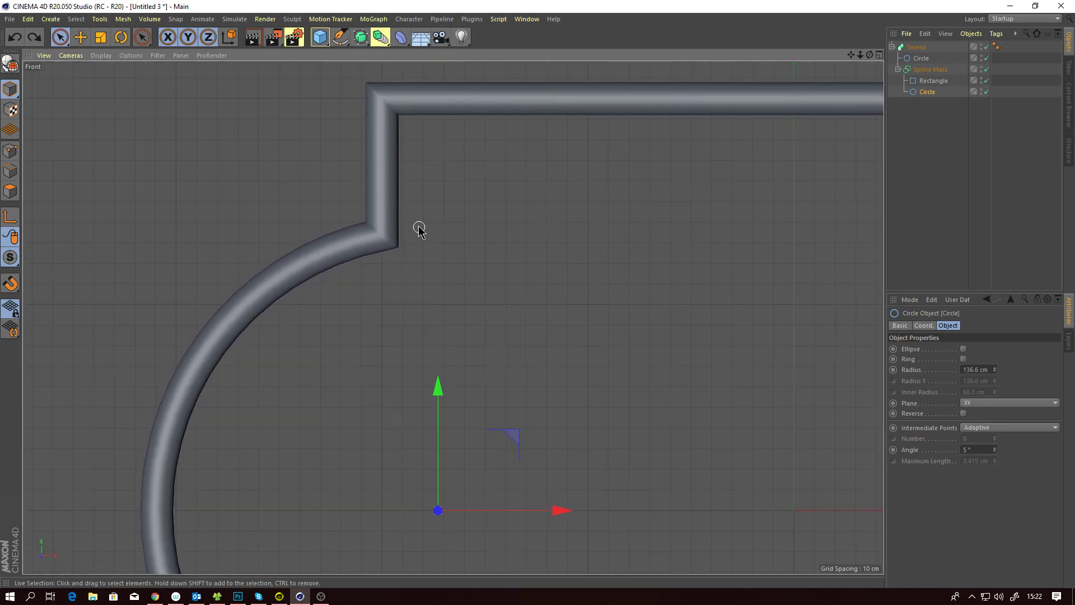
scroll(418, 225, down, 3)
alt+middle_drag(451, 299, 301, 274)
scroll(410, 255, down, 3)
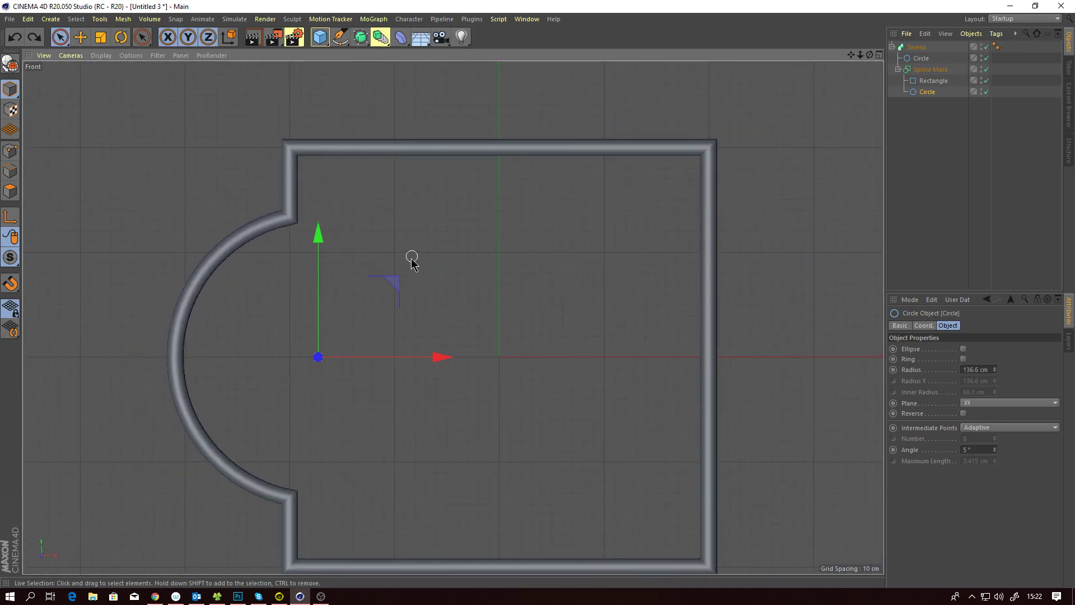
alt+middle_drag(412, 274, 429, 247)
alt+middle_drag(334, 204, 347, 206)
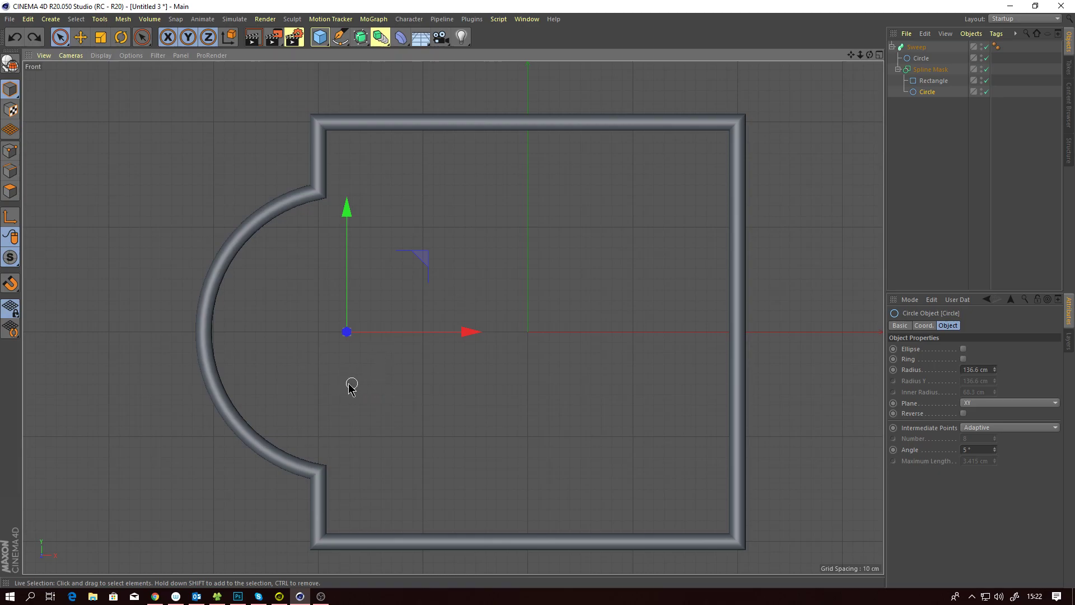
alt+middle_drag(349, 372, 351, 363)
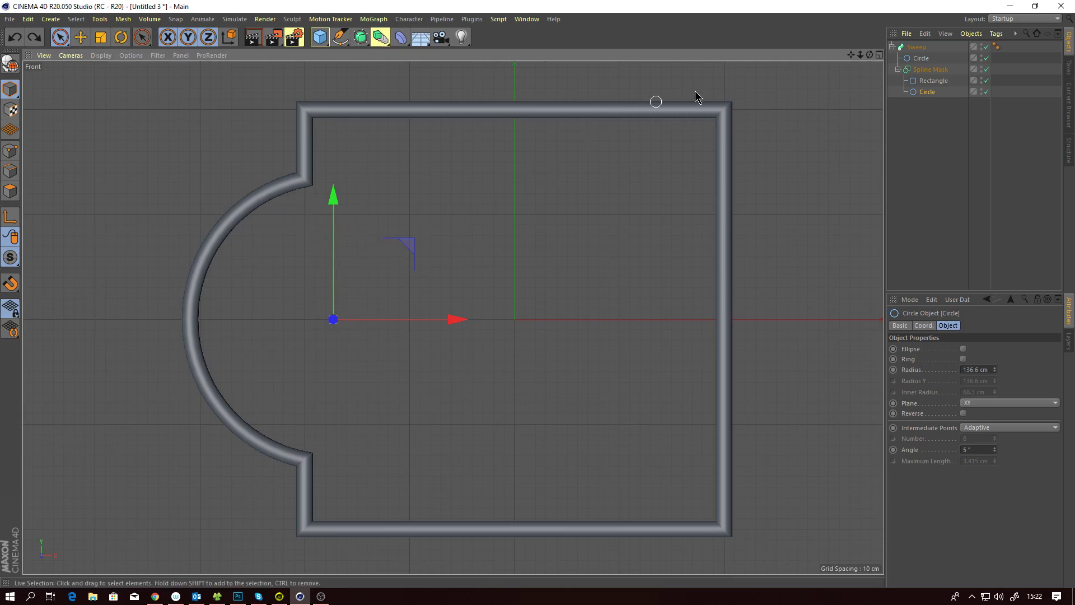
Make the Spline Mask editable and disable the Sweep to work on the bare spline's points.
click(929, 70)
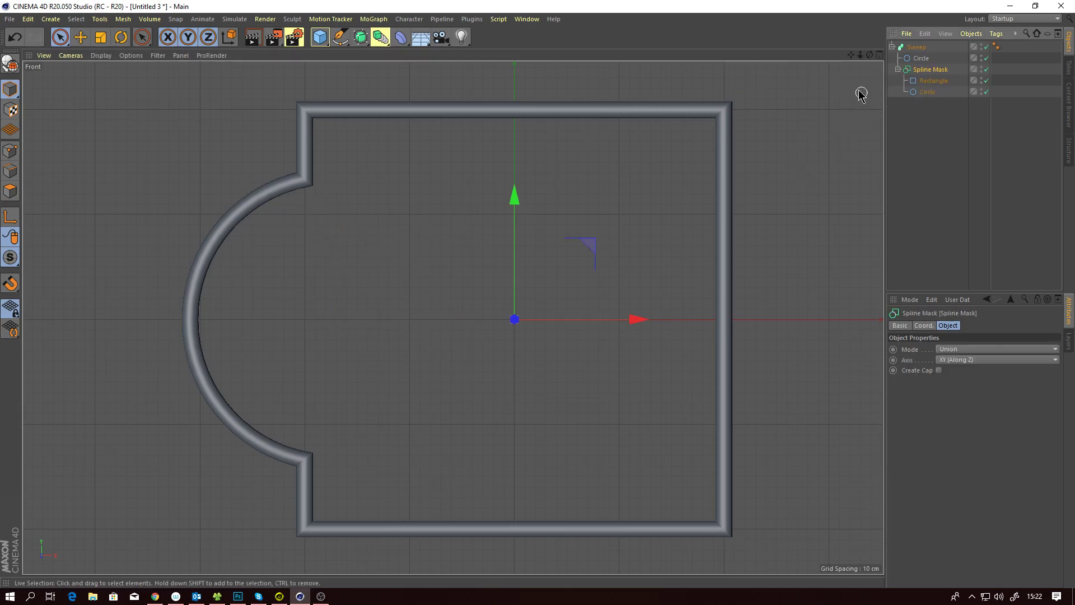
key(c)
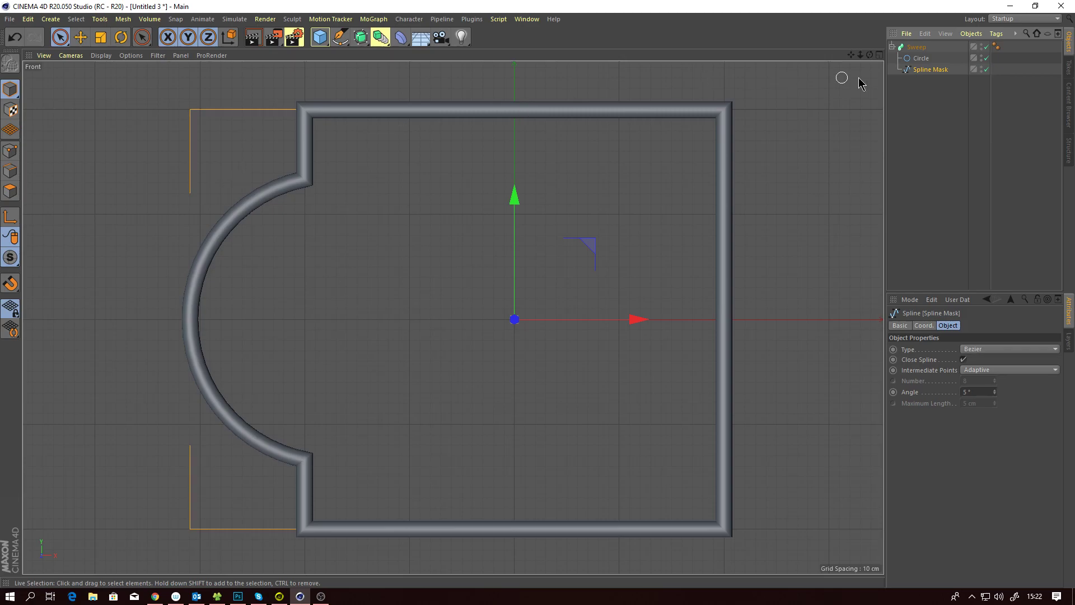
click(987, 47)
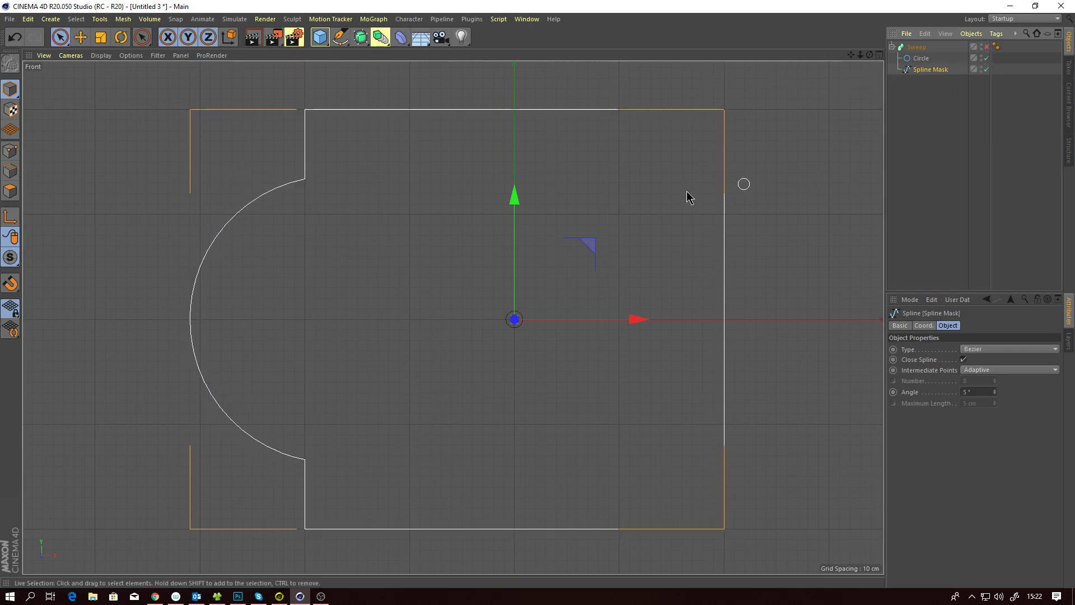
click(10, 151)
Chamfer the spline point where the upper end of the arc meets the vertical segment, with a radius of about 8.6 cm.
scroll(279, 161, up, 5)
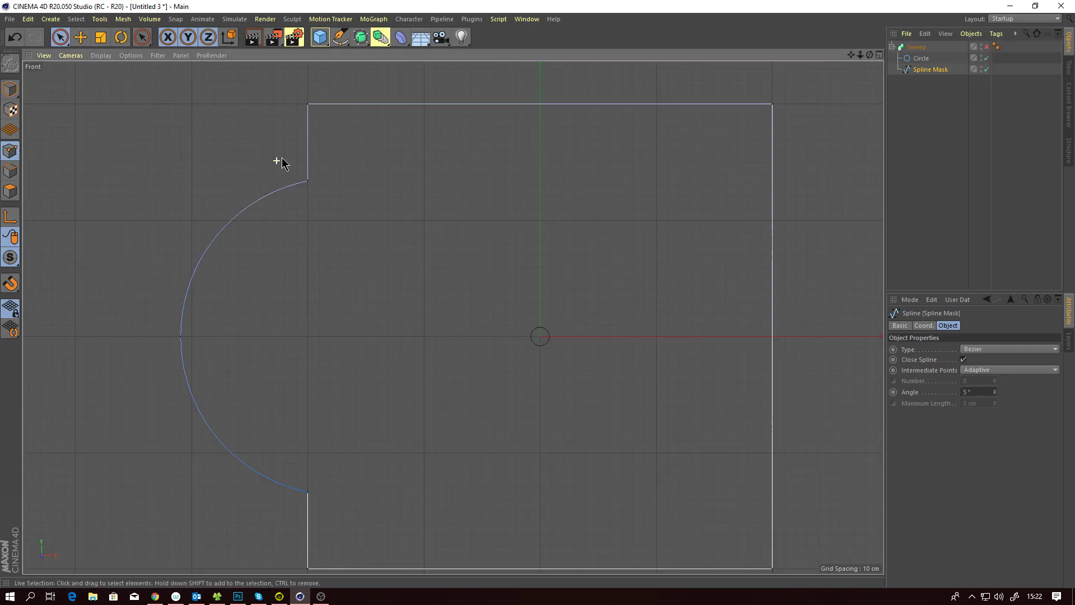
alt+middle_drag(393, 162, 487, 179)
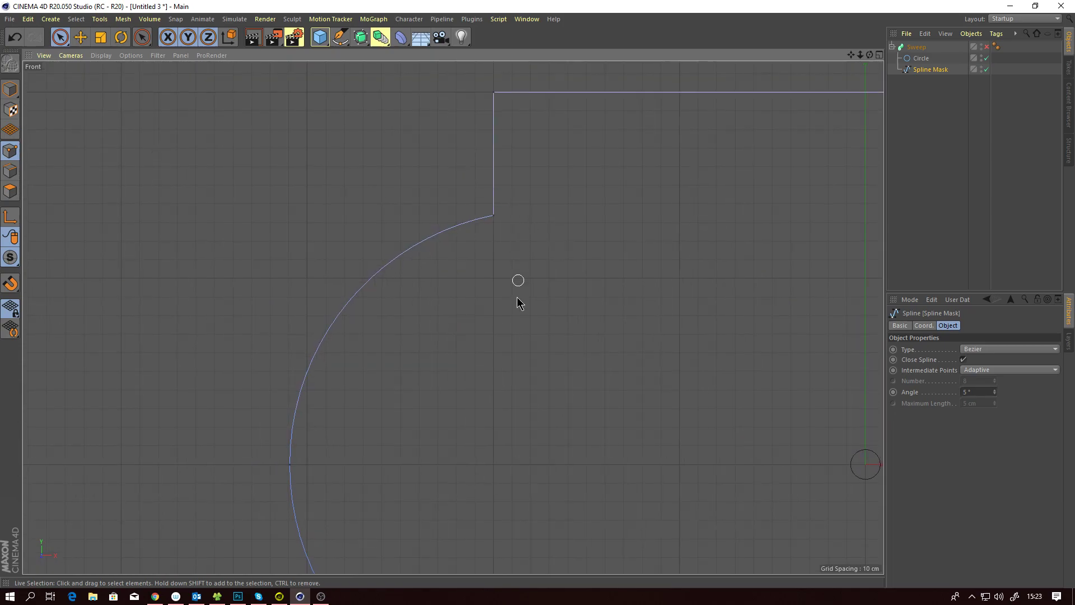
alt+middle_drag(498, 273, 500, 303)
scroll(507, 292, up, 1)
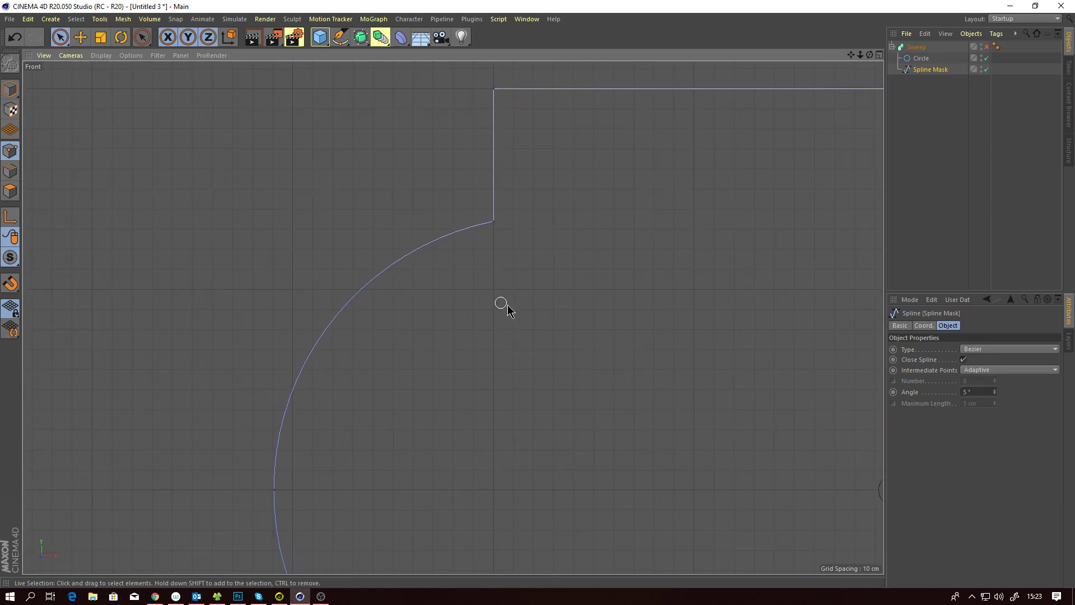
click(486, 223)
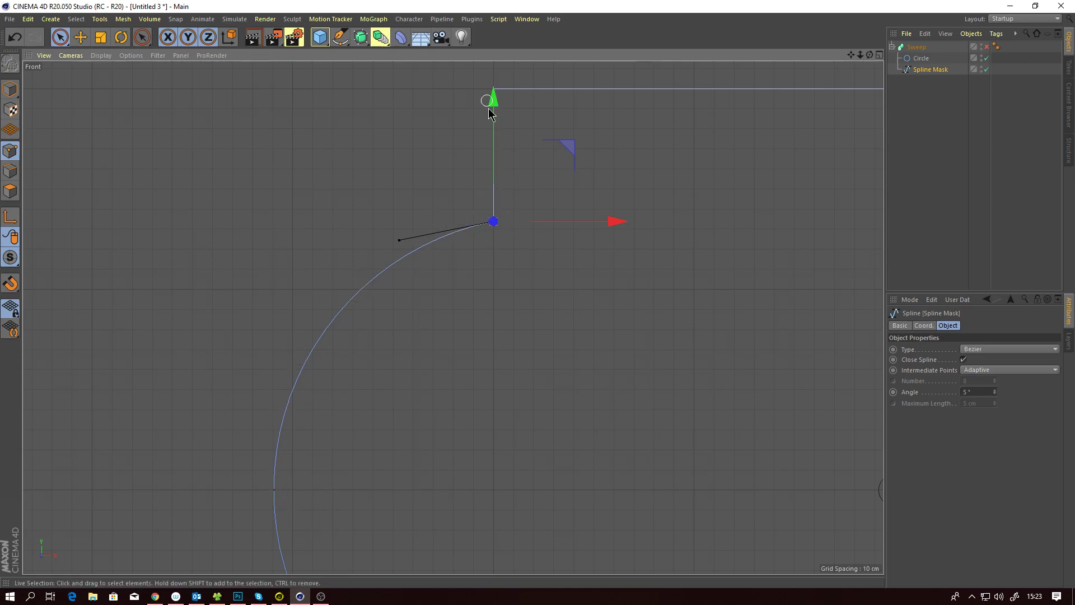
click(510, 239)
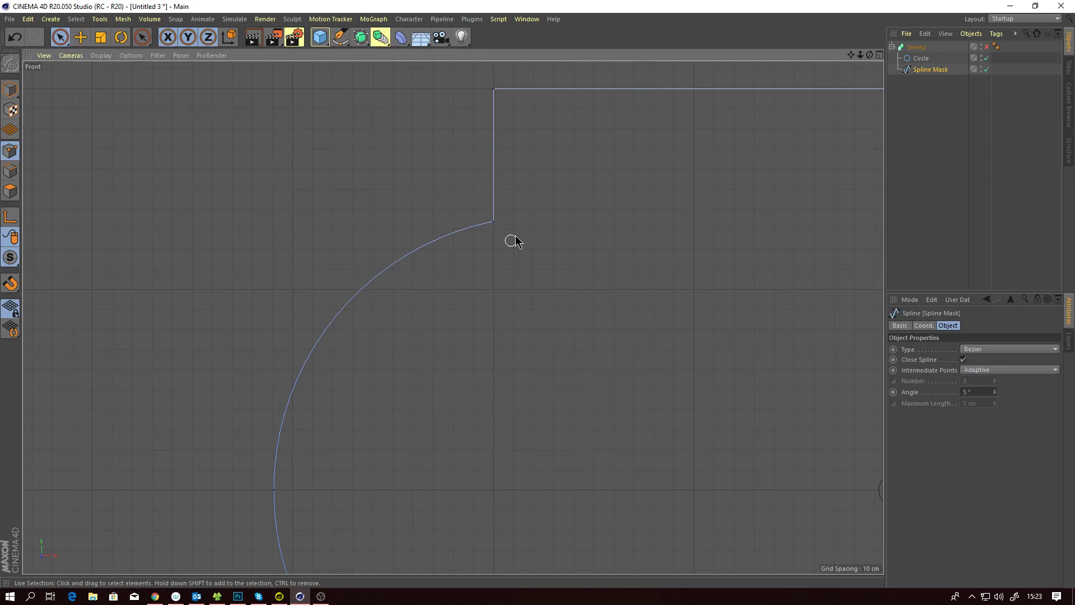
click(492, 227)
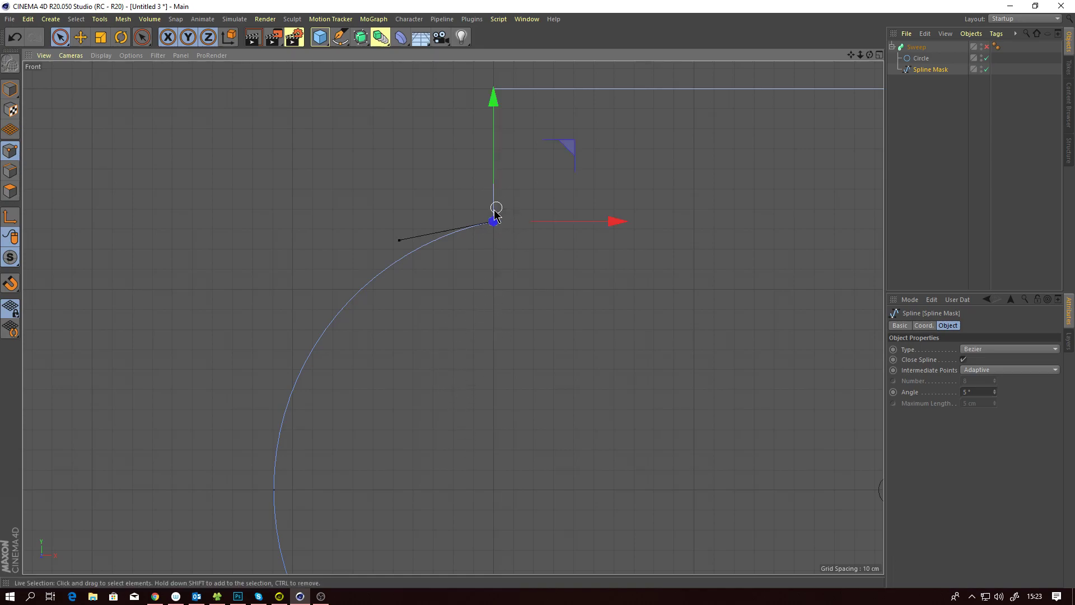
scroll(439, 312, down, 4)
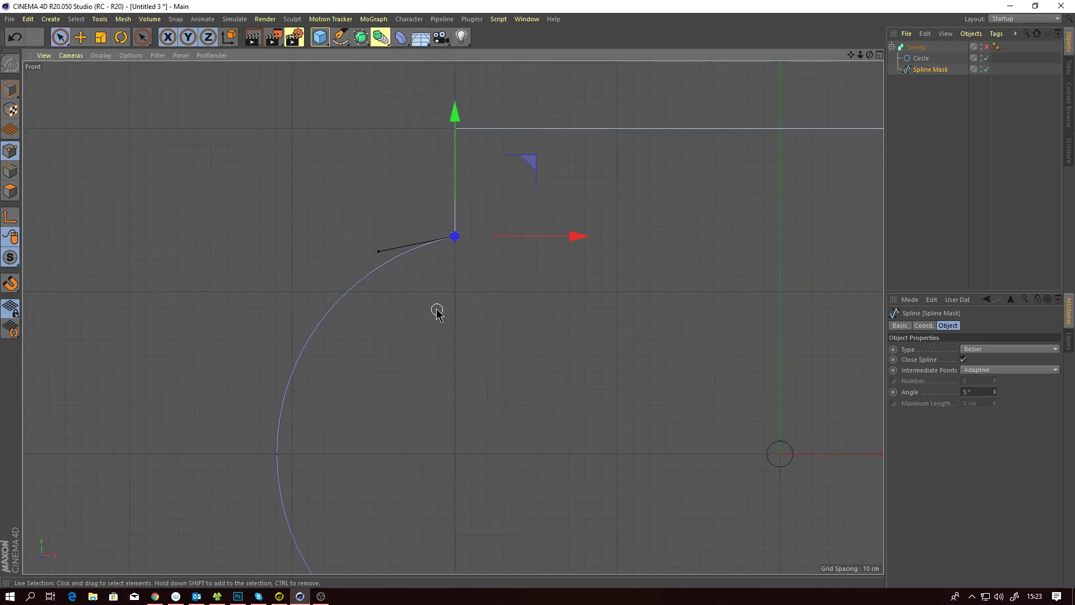
alt+middle_drag(449, 324, 438, 308)
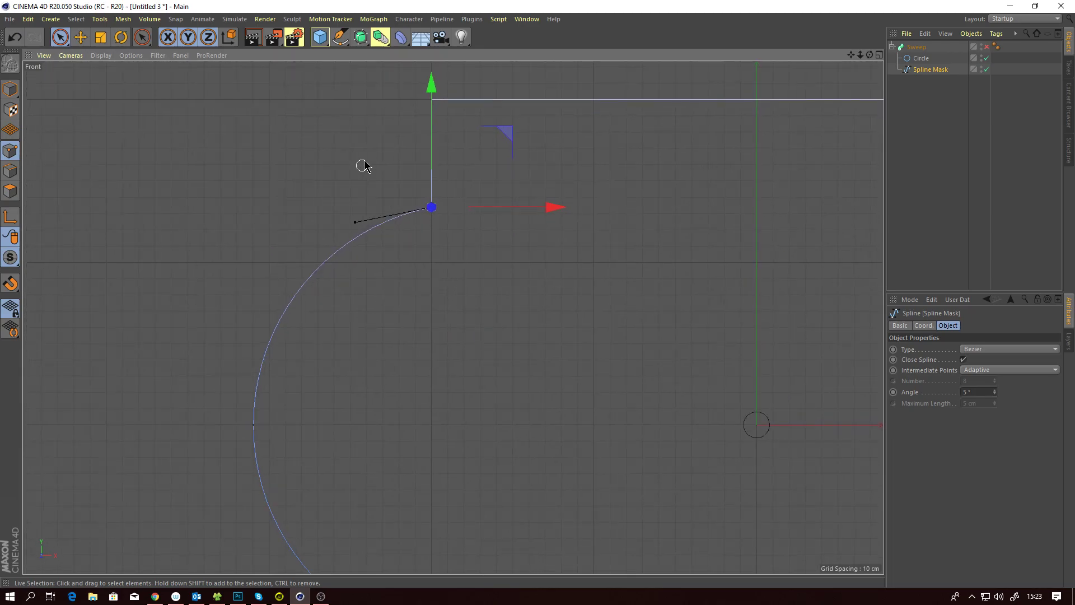
right_click(370, 145)
click(396, 360)
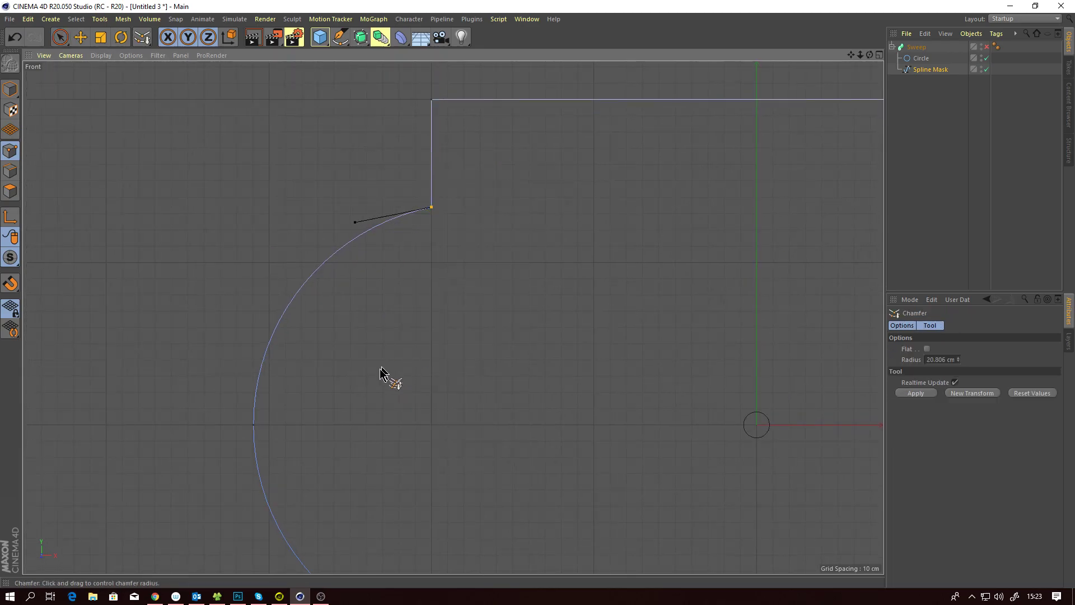
drag(336, 447, 338, 444)
drag(391, 378, 848, 152)
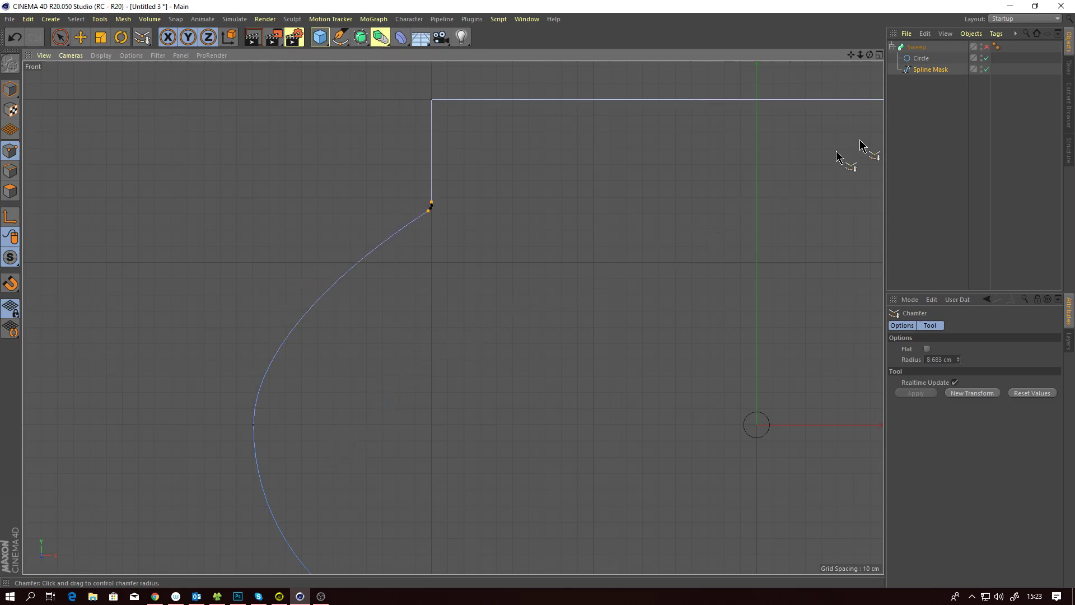
Try a chamfer radius of about 118.7 cm on the upper joint, and reduce it to about 45.7 cm.
drag(960, 364, 962, 302)
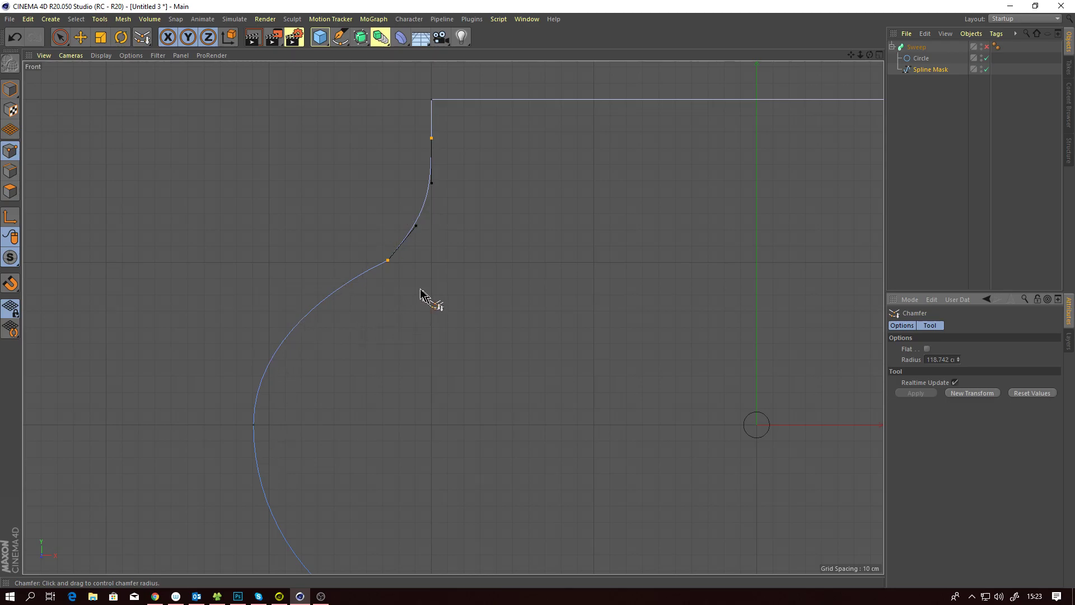
scroll(438, 311, down, 1)
scroll(438, 310, down, 3)
alt+middle_drag(444, 338, 338, 263)
scroll(371, 307, up, 2)
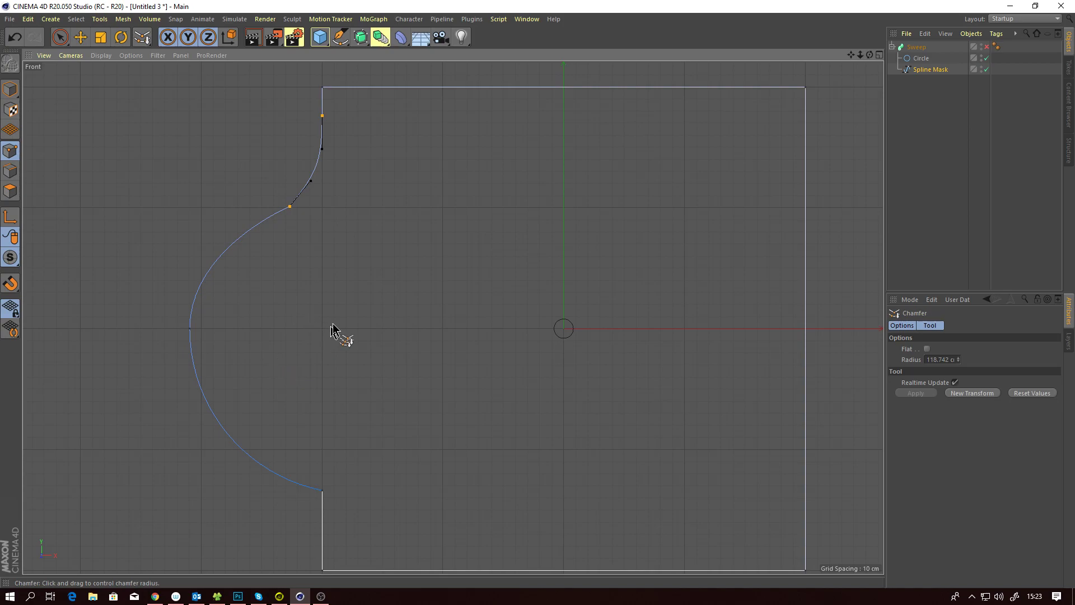
drag(959, 360, 948, 422)
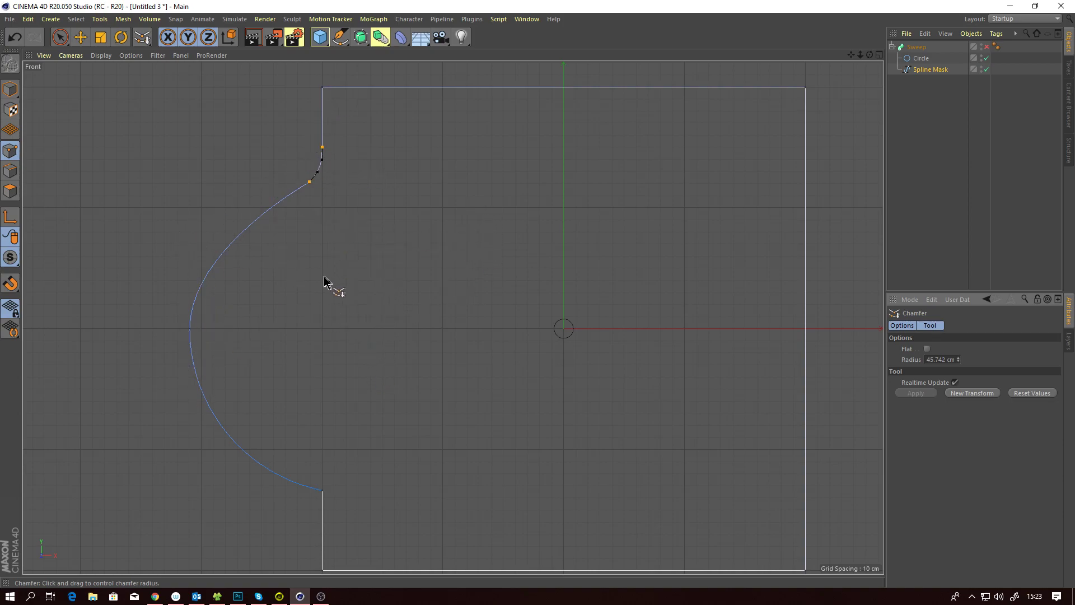
Undo the last chamfer on the upper joint between the arc and the vertical segment.
key(ctrl+z)
scroll(343, 271, up, 4)
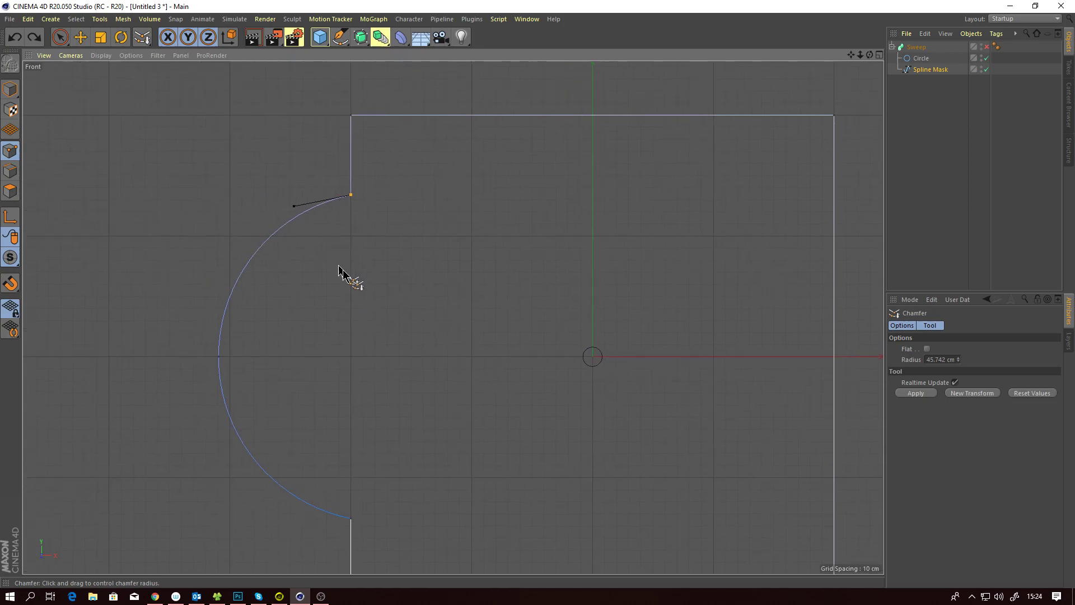
scroll(353, 247, up, 2)
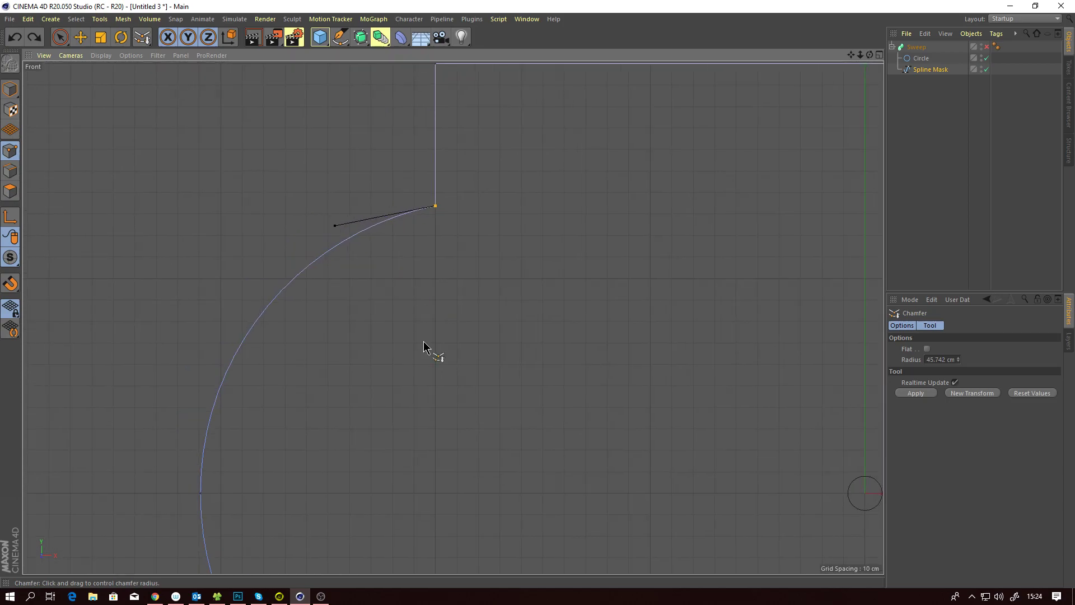
scroll(424, 342, down, 3)
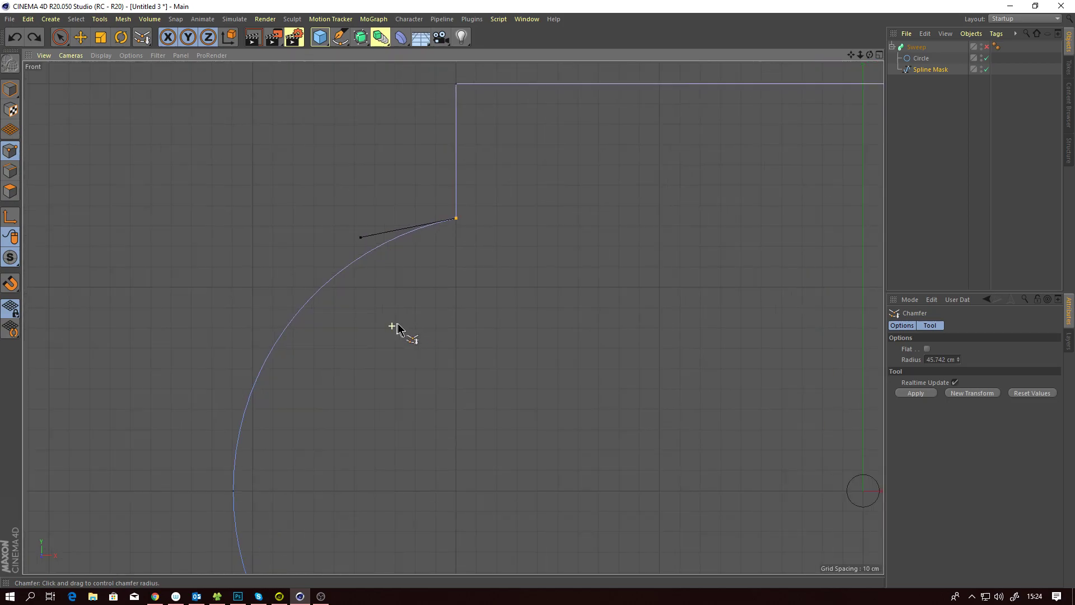
scroll(397, 330, up, 1)
scroll(399, 300, up, 2)
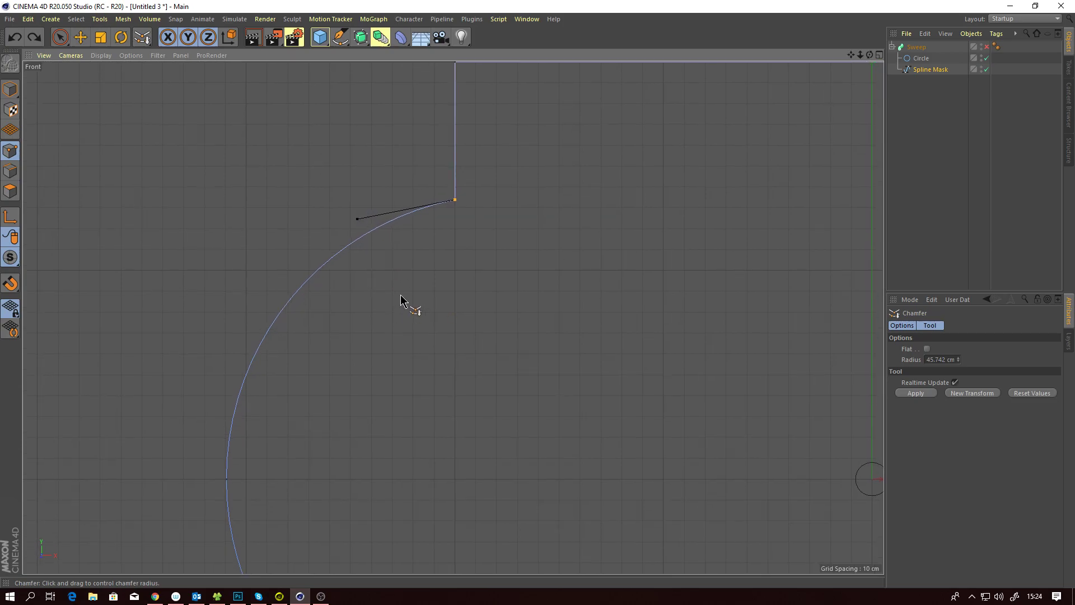
scroll(397, 304, down, 1)
scroll(420, 342, down, 1)
Add a point to the arc just before the upper joint by cutting across it with Line Cut.
key(k)
key(k)
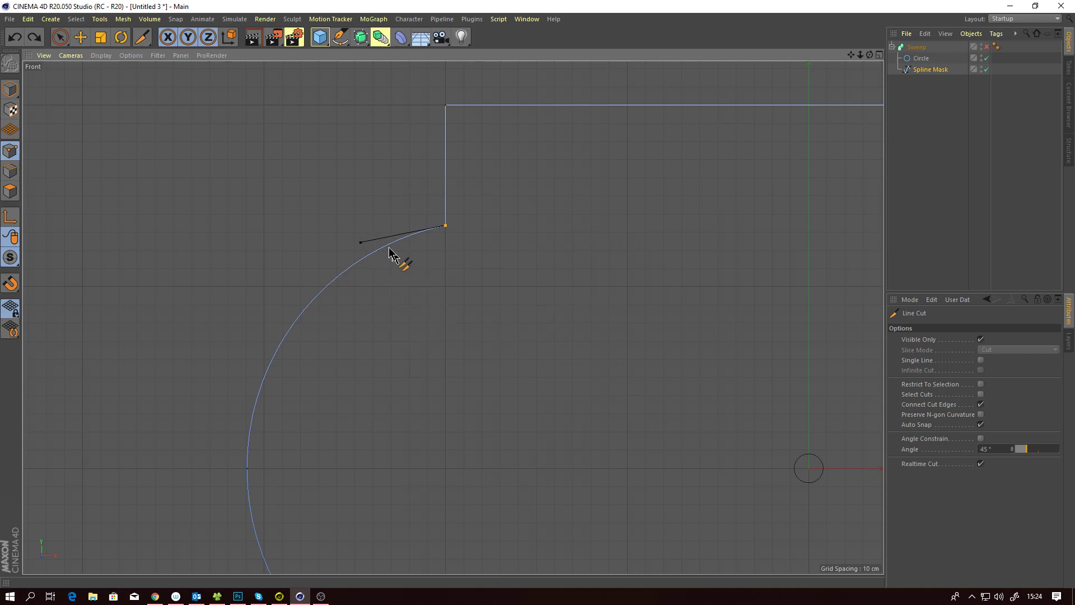
click(375, 174)
click(433, 343)
click(380, 373)
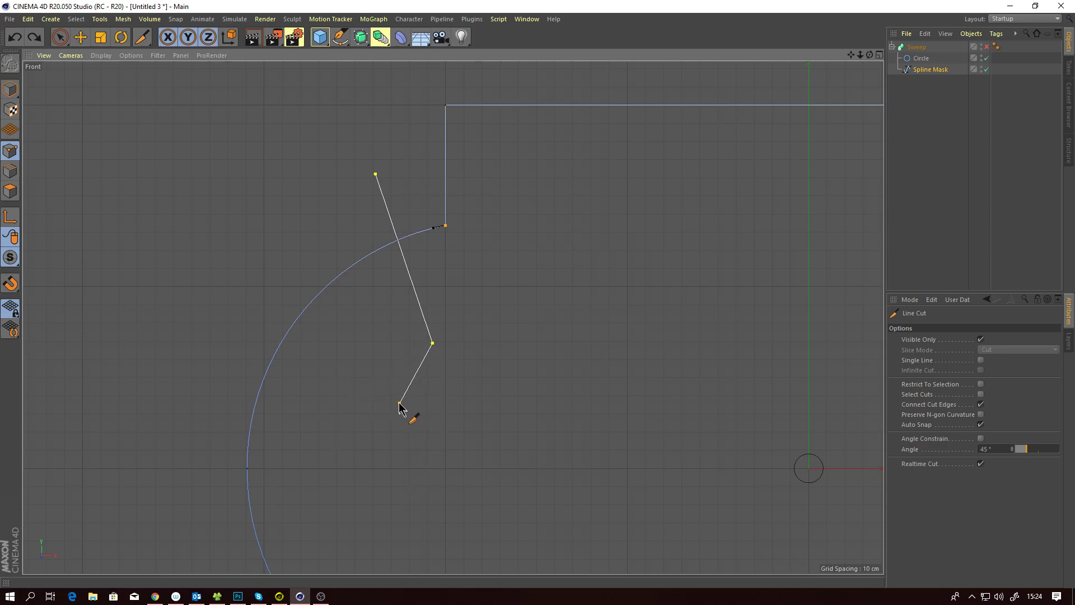
key(Escape)
key(space)
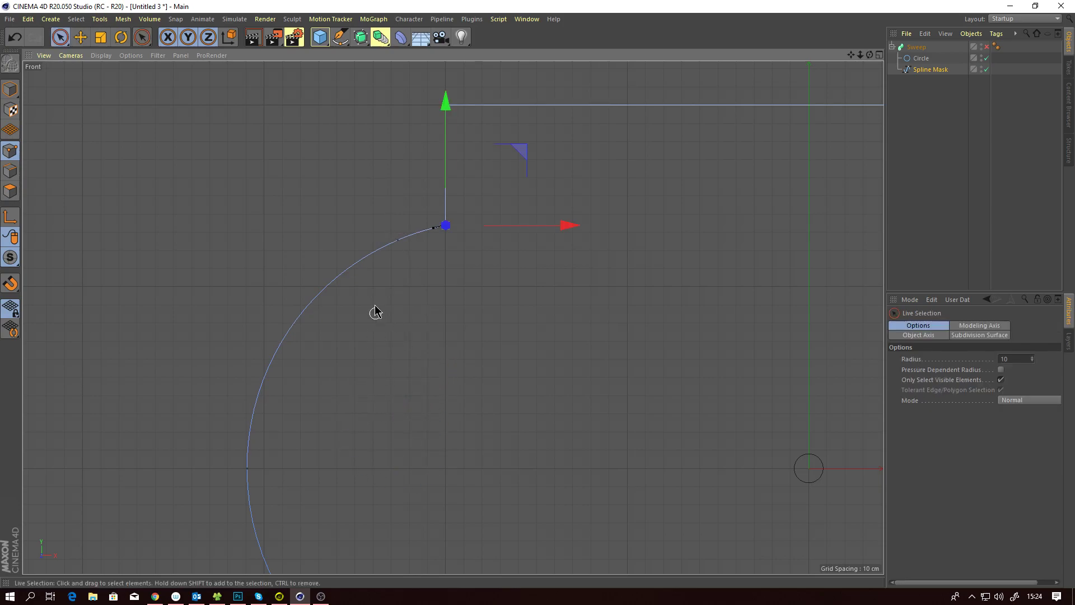
Chamfer the spline point at the upper joint, bringing the radius to about 30.6 cm.
scroll(404, 293, down, 2)
scroll(408, 293, up, 1)
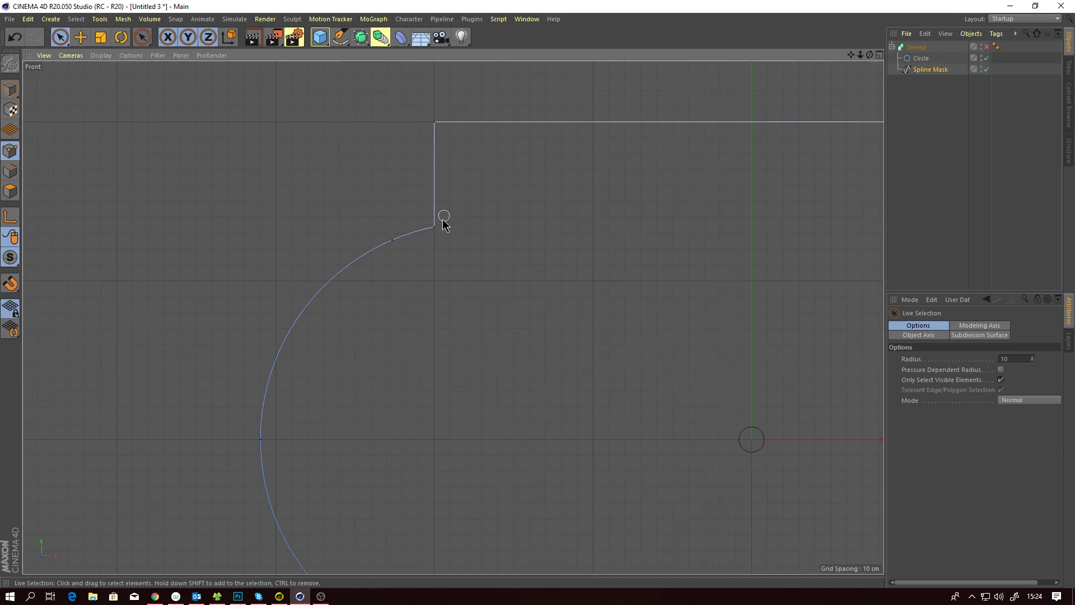
right_click(440, 296)
click(470, 456)
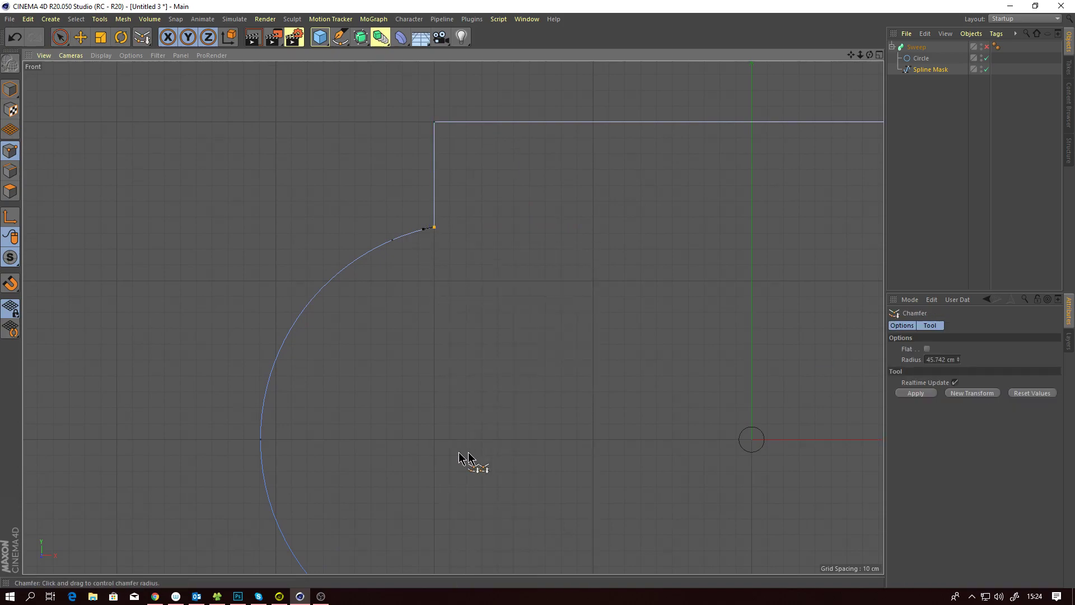
drag(335, 444, 869, 258)
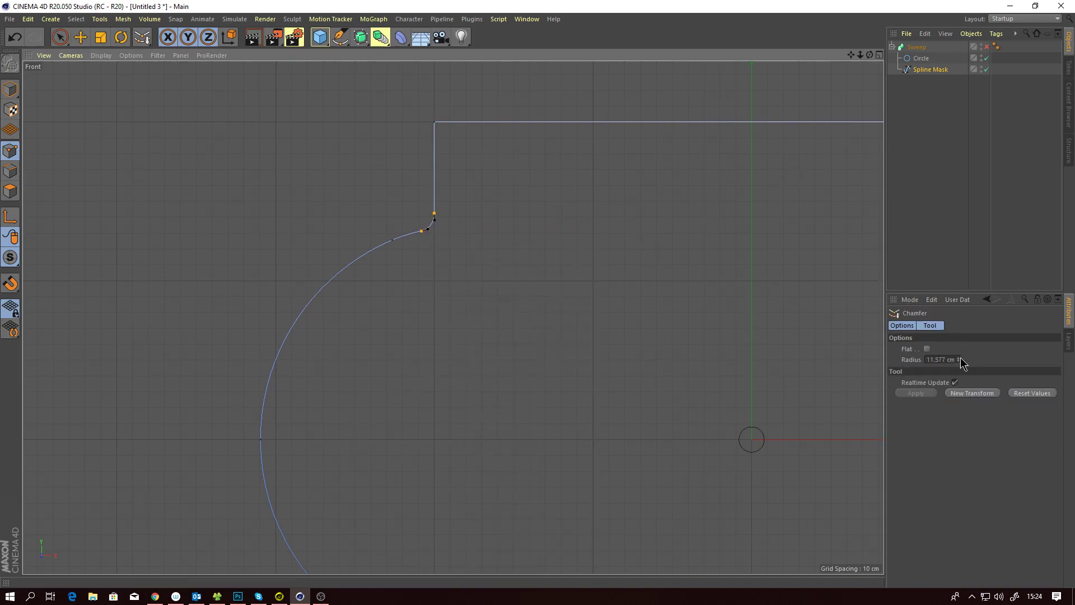
drag(959, 359, 961, 352)
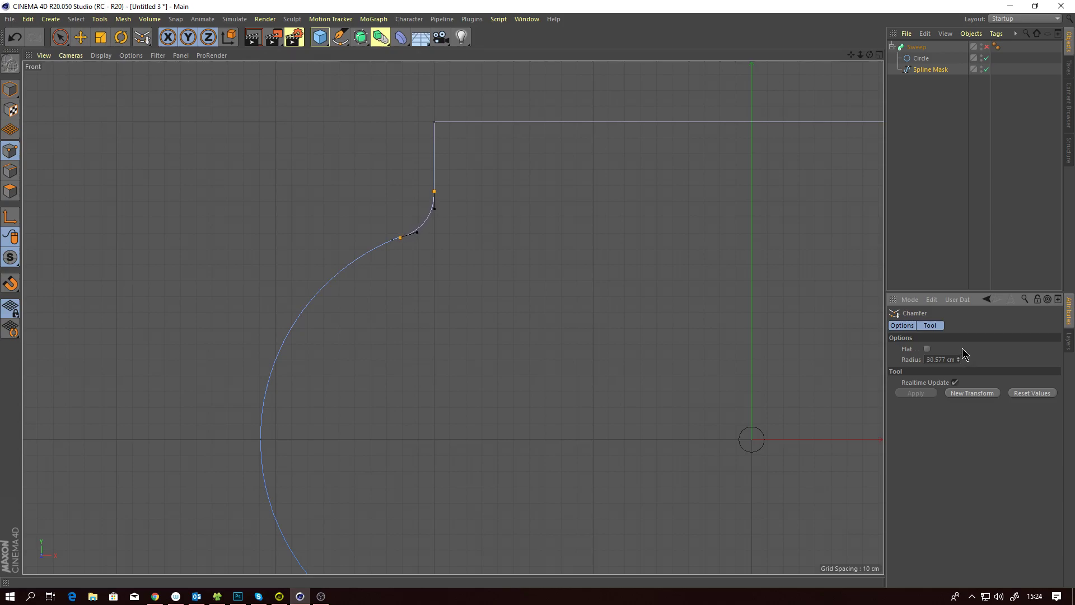
click(959, 358)
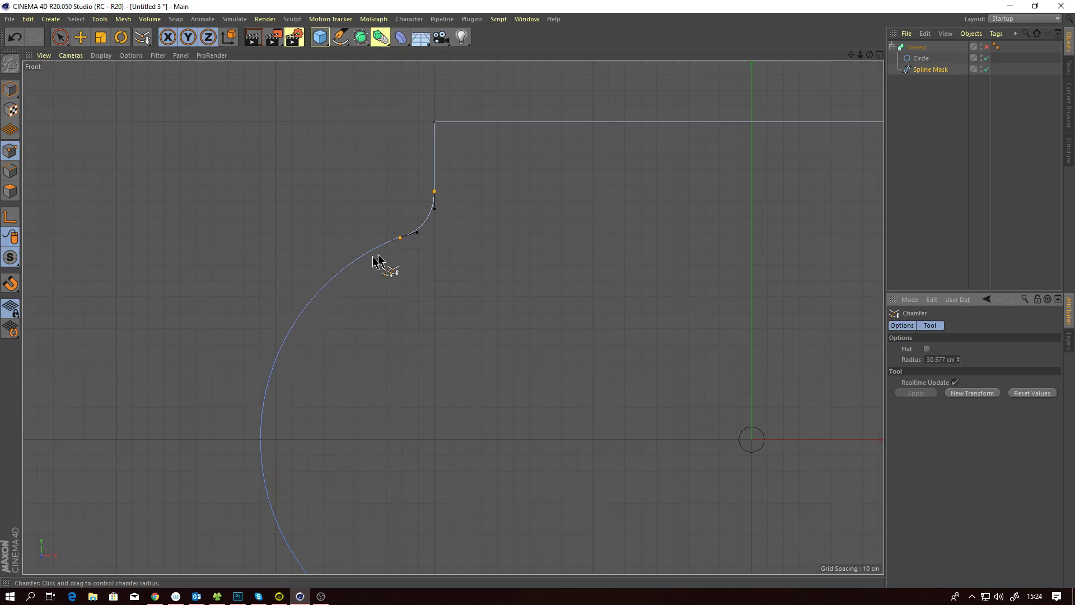
Examine the rounded upper joint up close where the chamfer runs into the arc near the added point.
scroll(384, 391, down, 3)
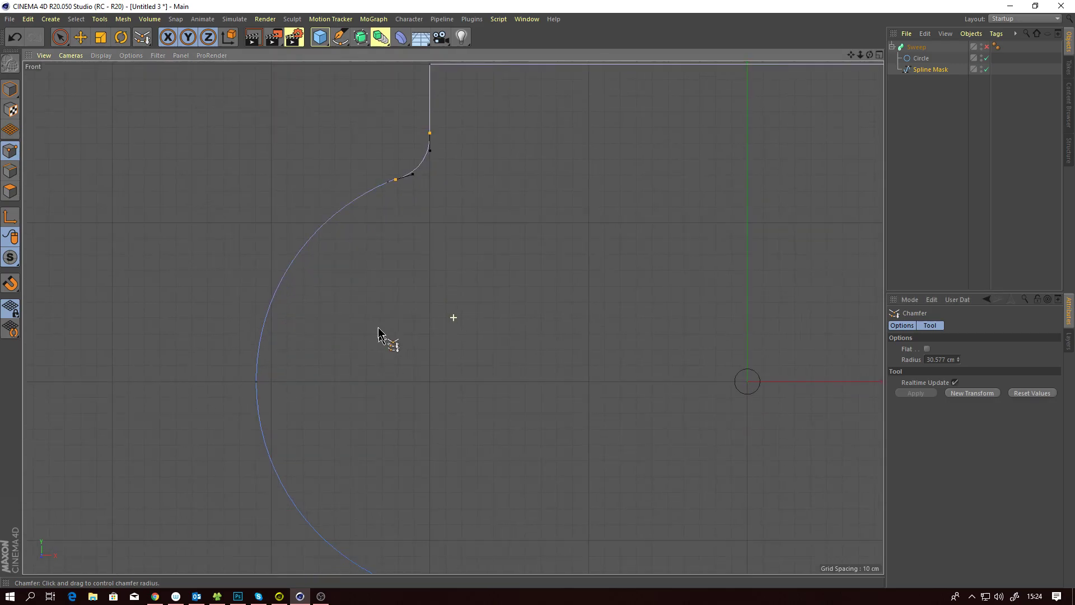
scroll(399, 313, down, 3)
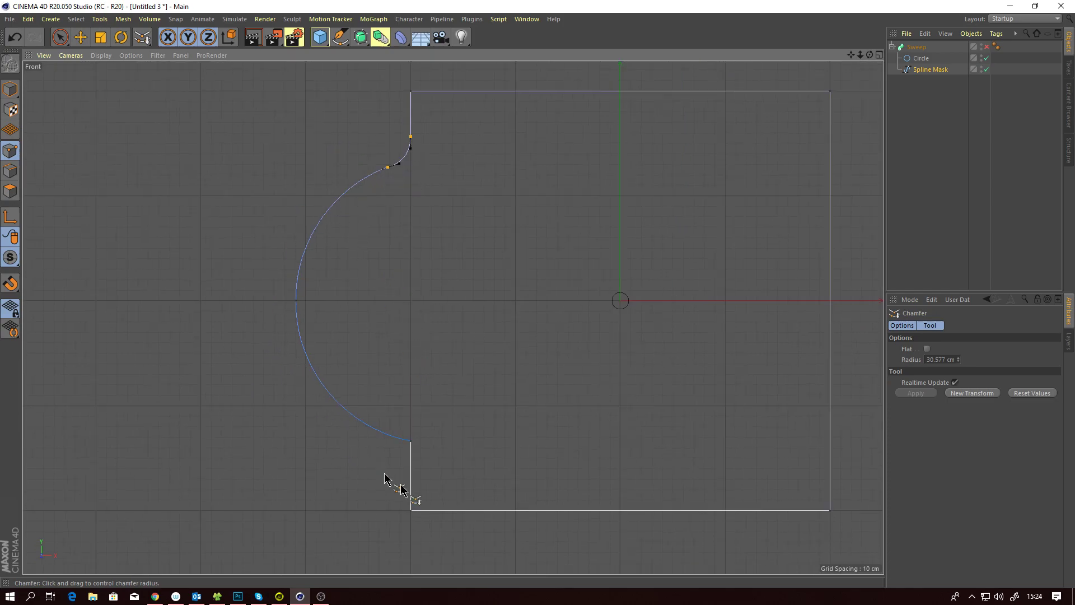
scroll(391, 139, up, 5)
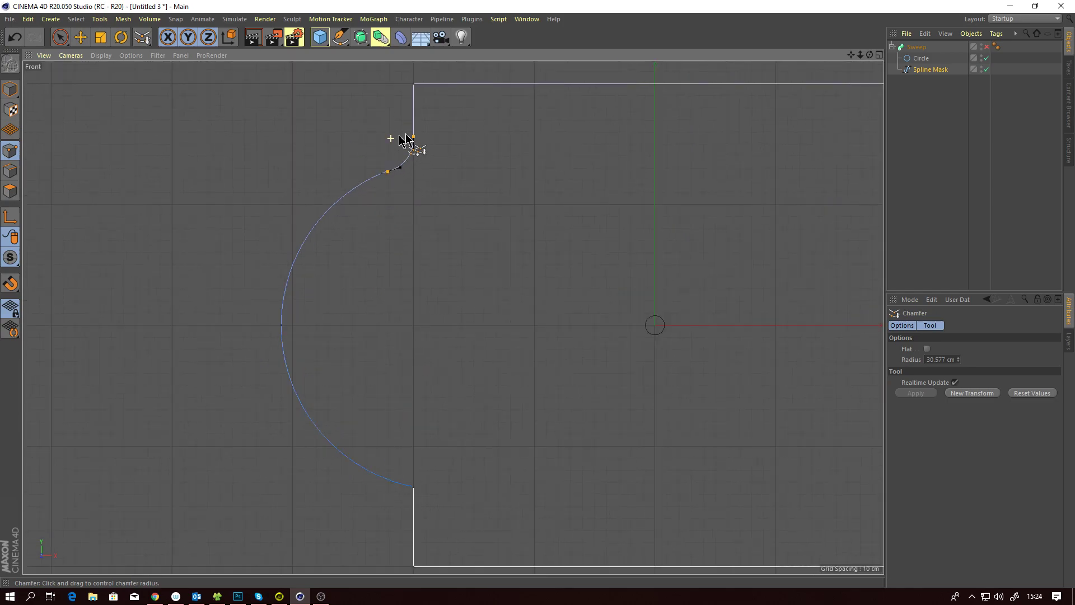
key(space)
scroll(419, 224, up, 3)
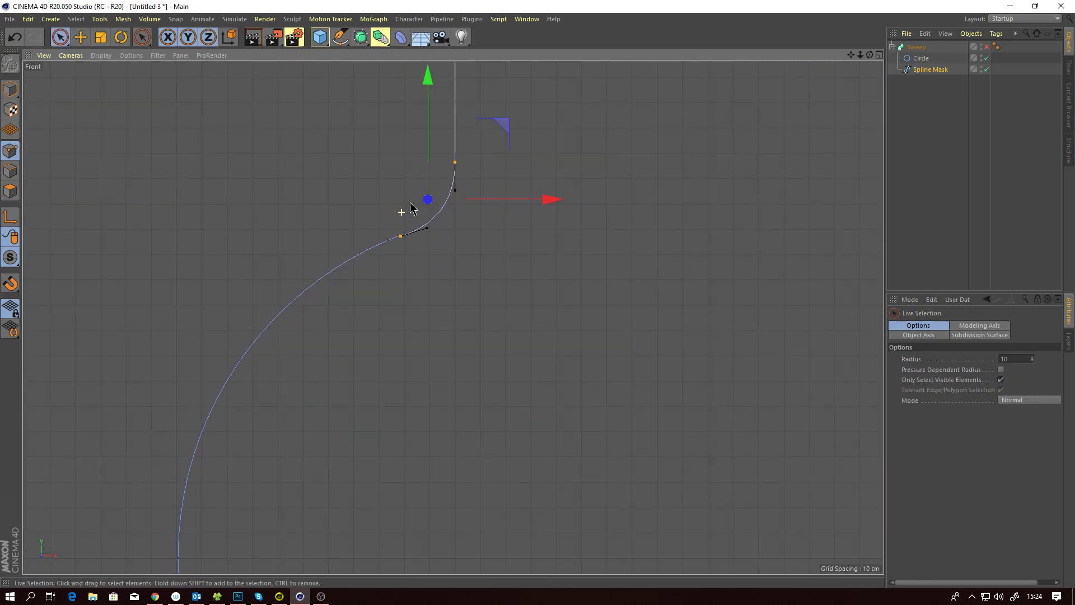
scroll(418, 259, up, 3)
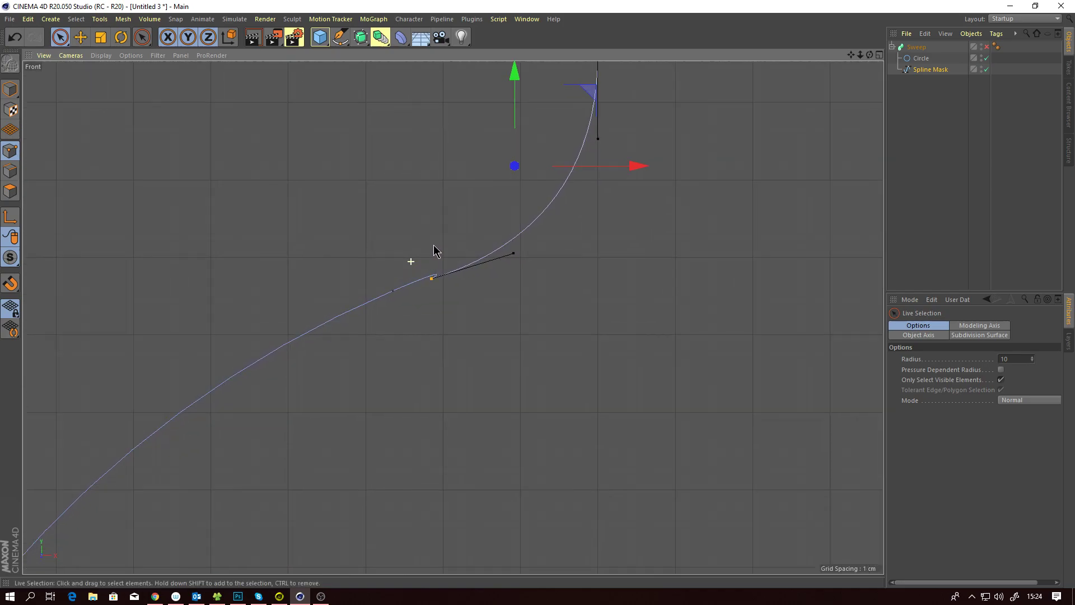
scroll(438, 253, up, 3)
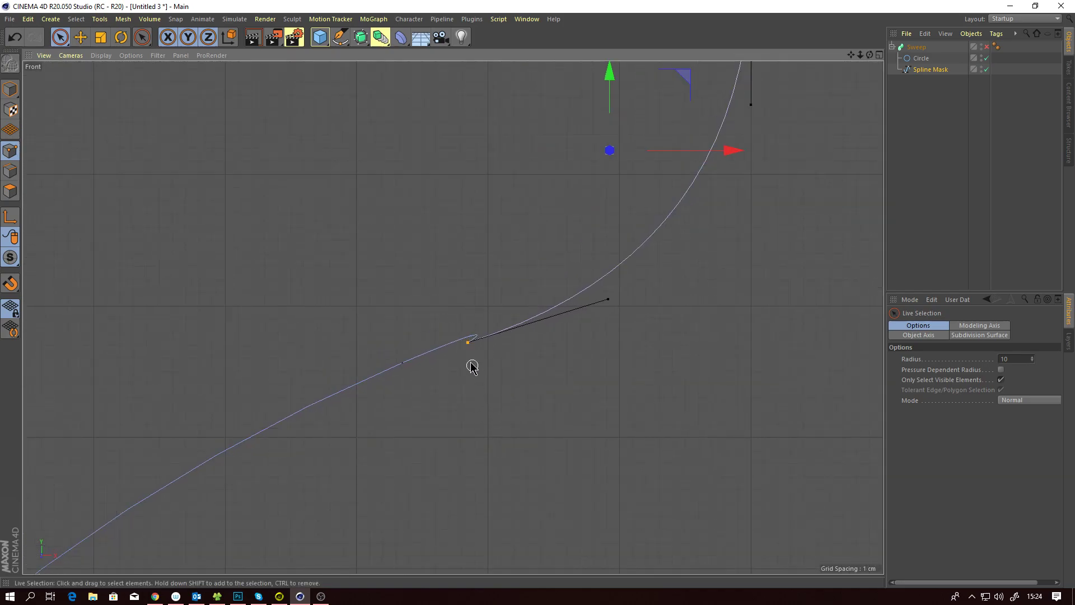
mouse_move(474, 346)
alt+middle_down()
mouse_move(473, 437)
mouse_move(473, 297)
mouse_move(463, 336)
alt+middle_up()
scroll(464, 291, up, 2)
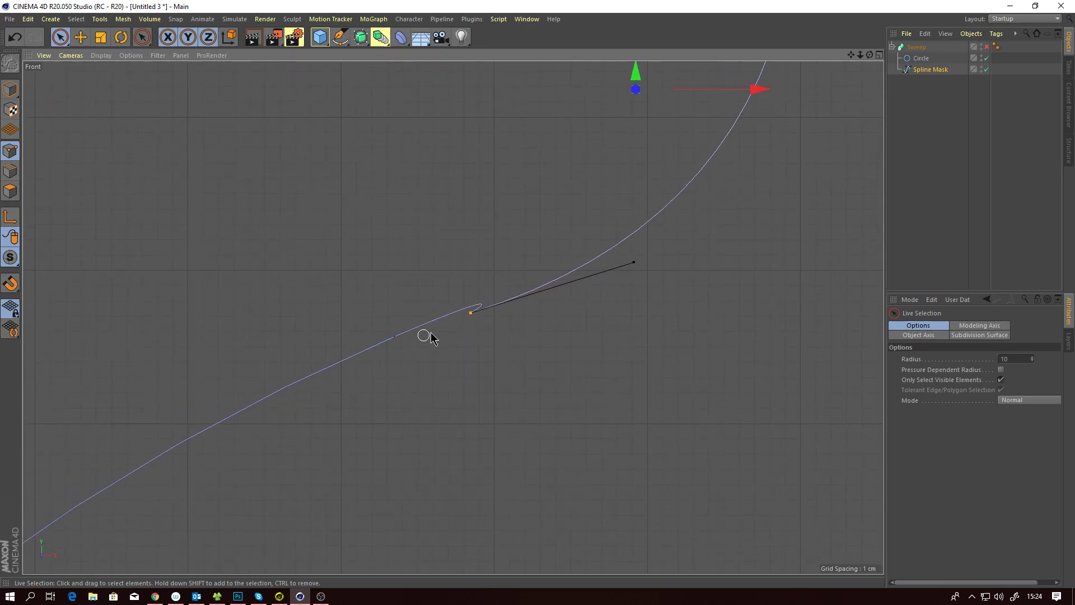
scroll(432, 335, up, 2)
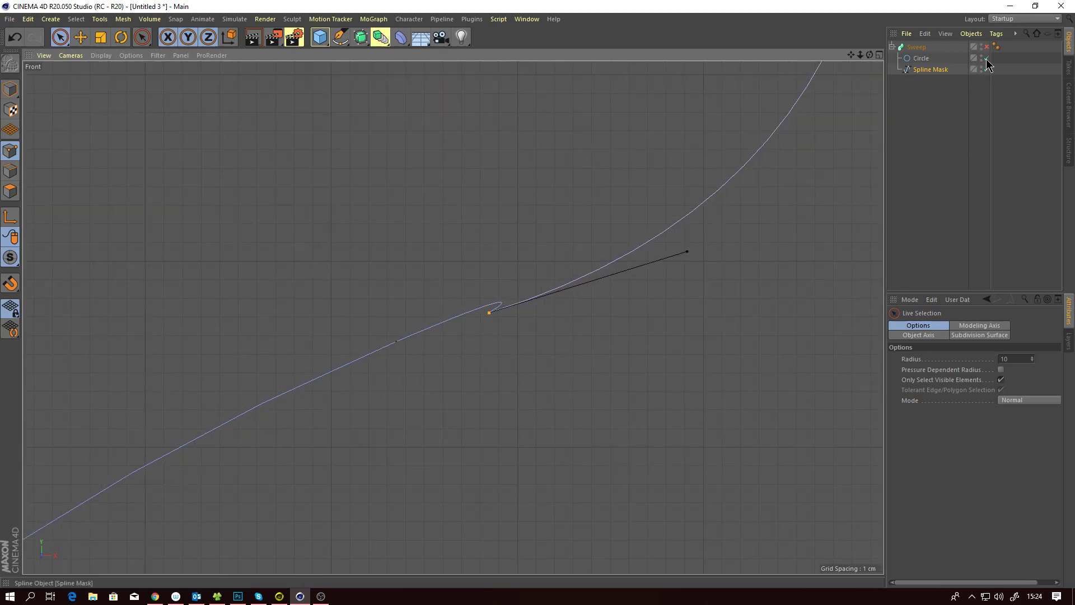
Enable the Sweep temporarily to examine the tube around the chamfered joint in the front and perspective views.
click(987, 47)
scroll(474, 291, down, 8)
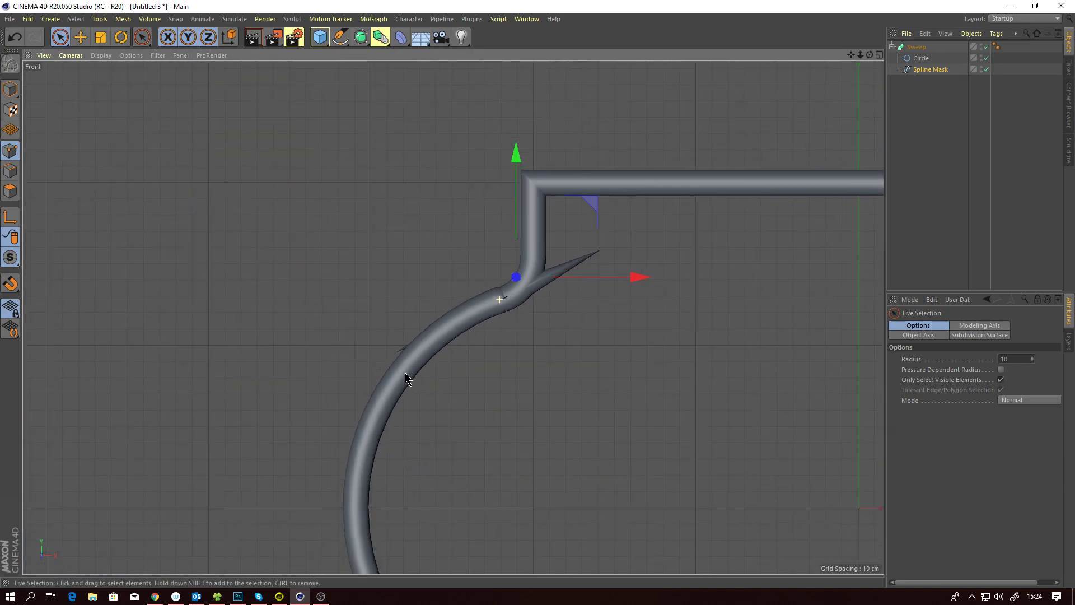
scroll(511, 297, up, 3)
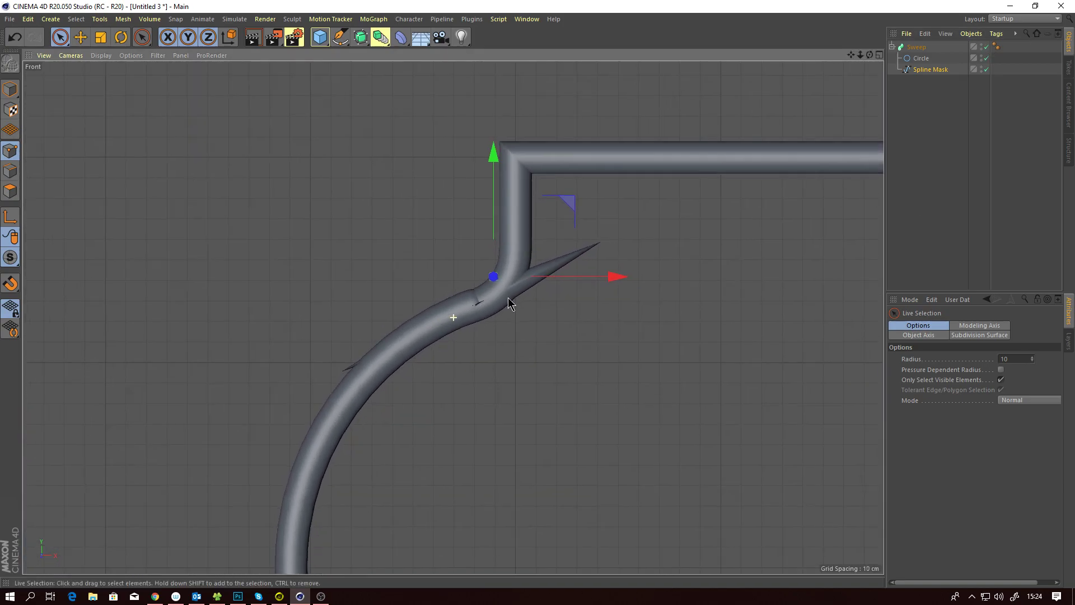
alt+middle_drag(440, 320, 430, 324)
scroll(442, 311, up, 3)
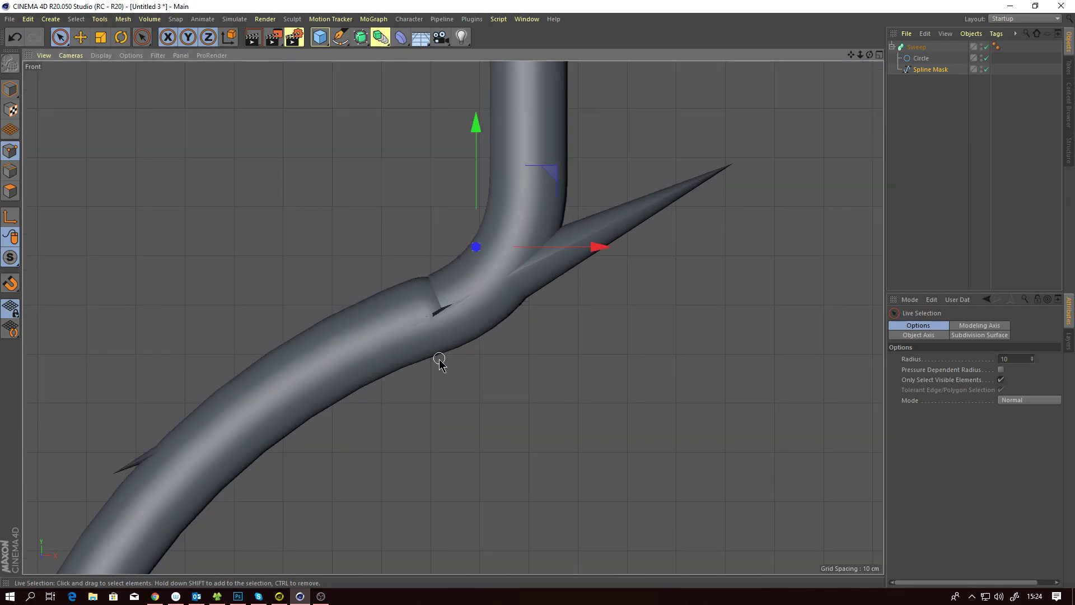
key(F1)
alt+drag(410, 191, 377, 195)
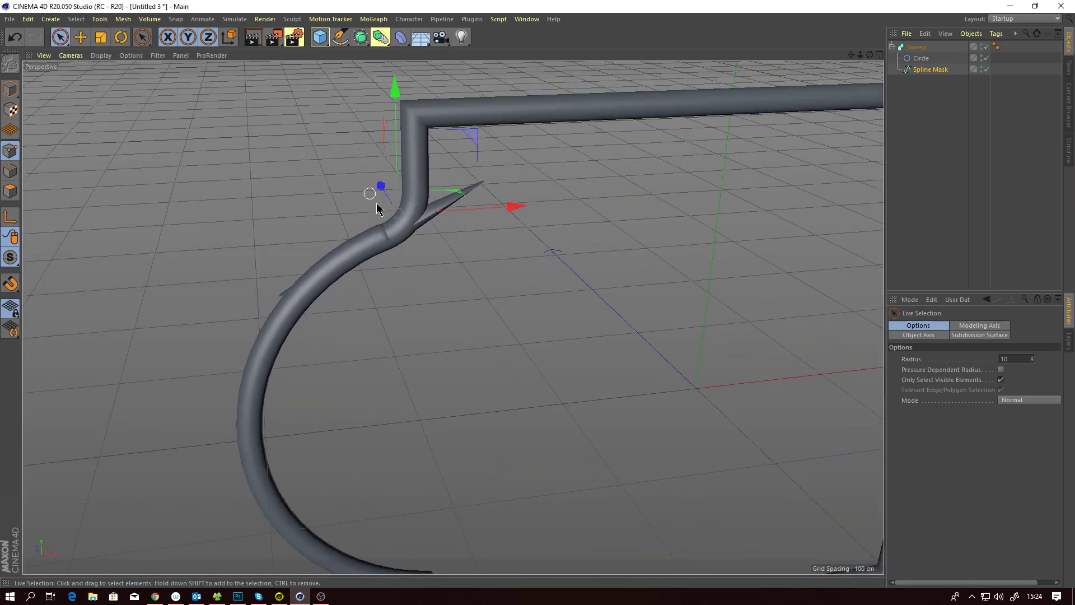
key(F4)
alt+middle_drag(461, 303, 487, 268)
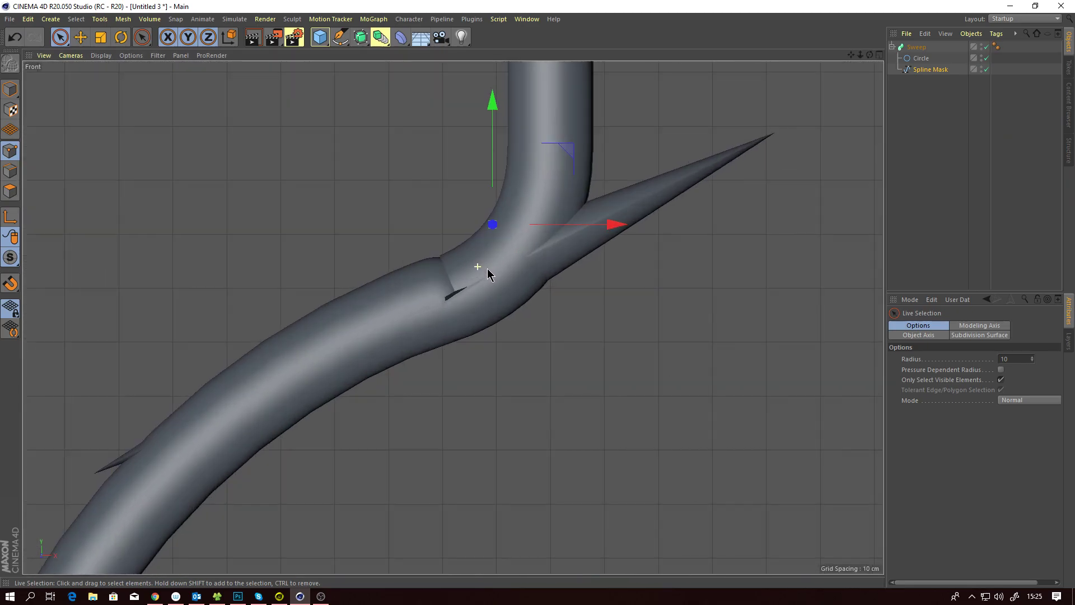
alt+middle_drag(430, 303, 446, 281)
alt+right_drag(446, 281, 472, 275)
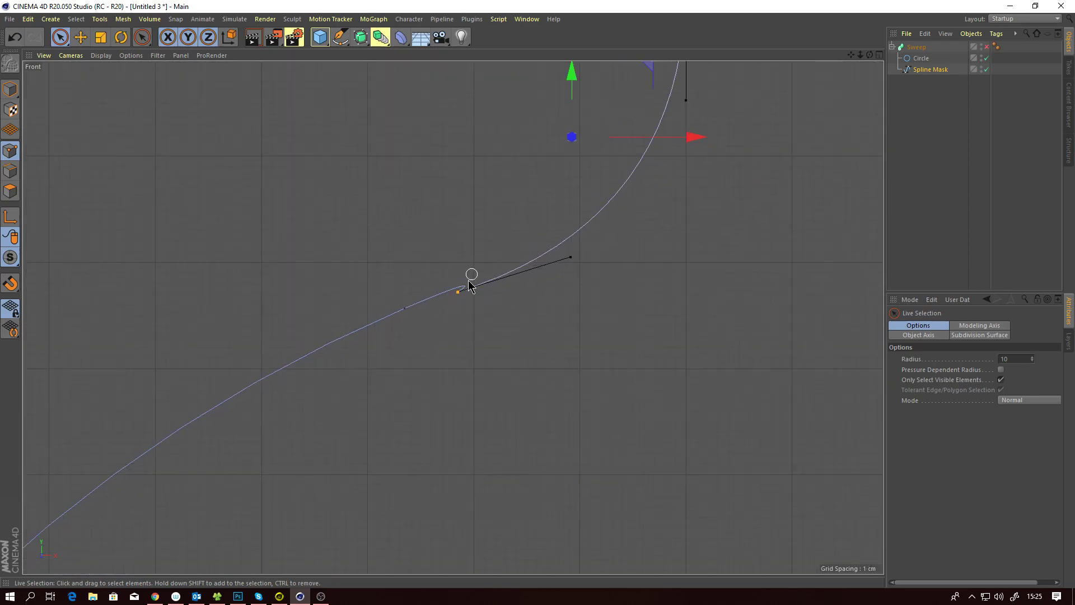
Compare the tangent handles of the added arc point and the chamfer's lower end point by selecting them together and singly.
scroll(470, 297, up, 3)
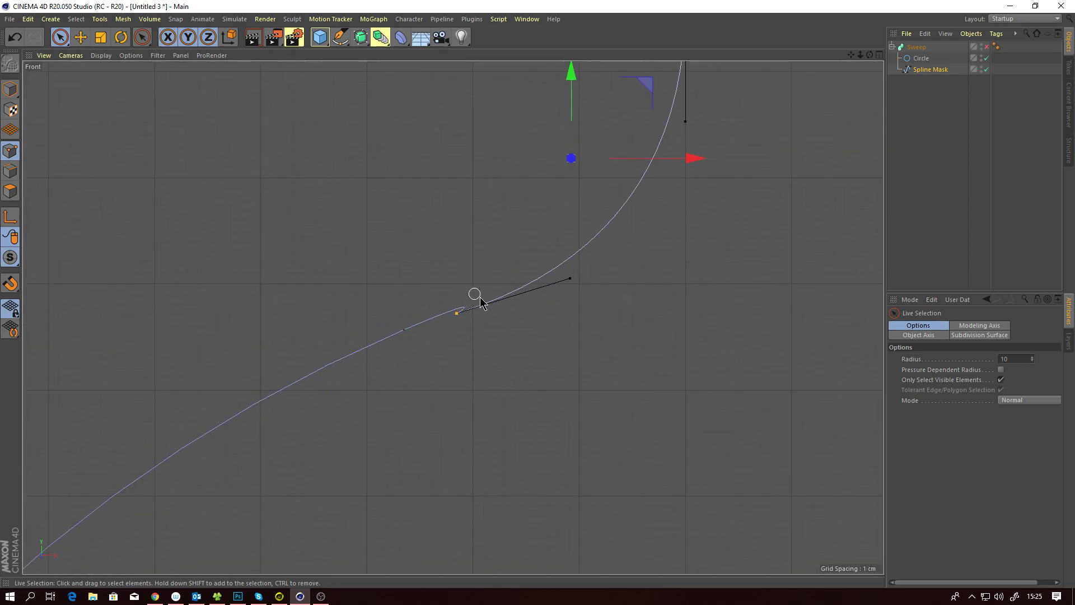
click(392, 310)
mouse_move(391, 334)
mouse_down()
mouse_move(458, 328)
mouse_move(450, 364)
mouse_up()
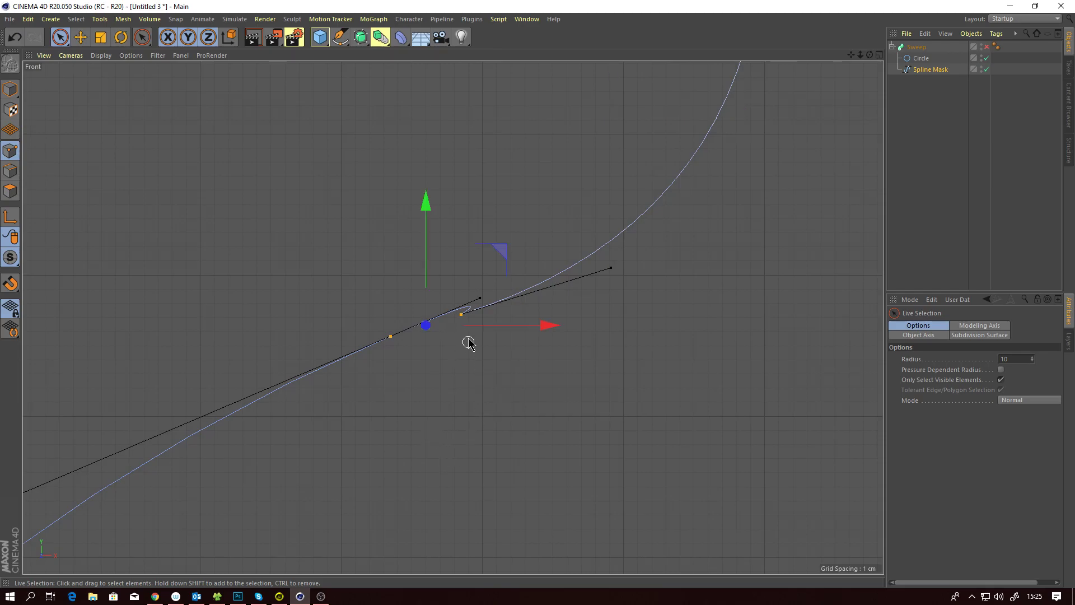
alt+middle_drag(480, 339, 500, 299)
scroll(500, 302, down, 2)
scroll(464, 308, up, 2)
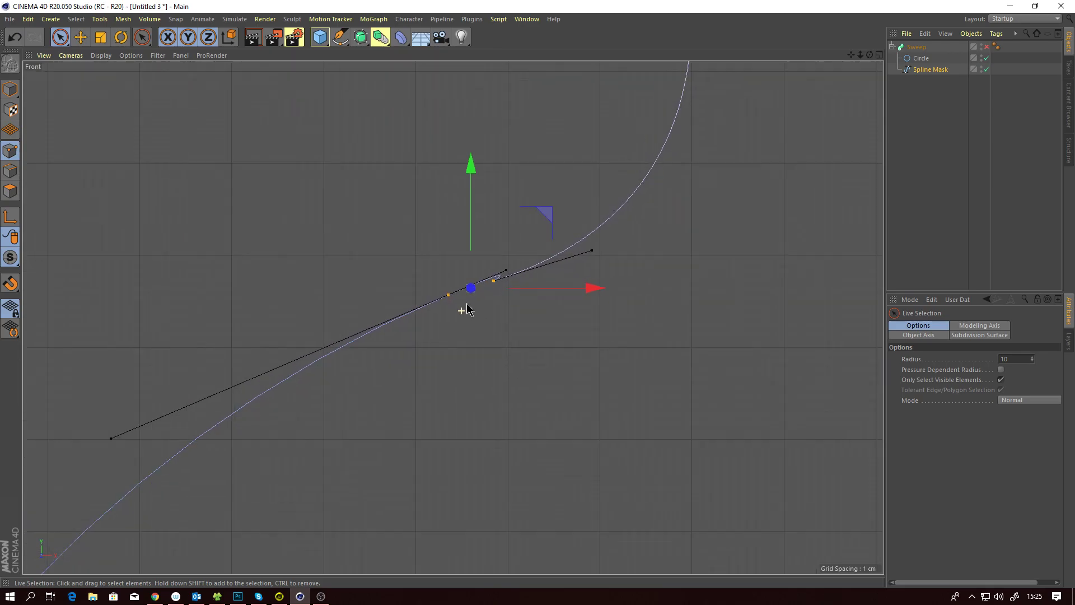
click(464, 286)
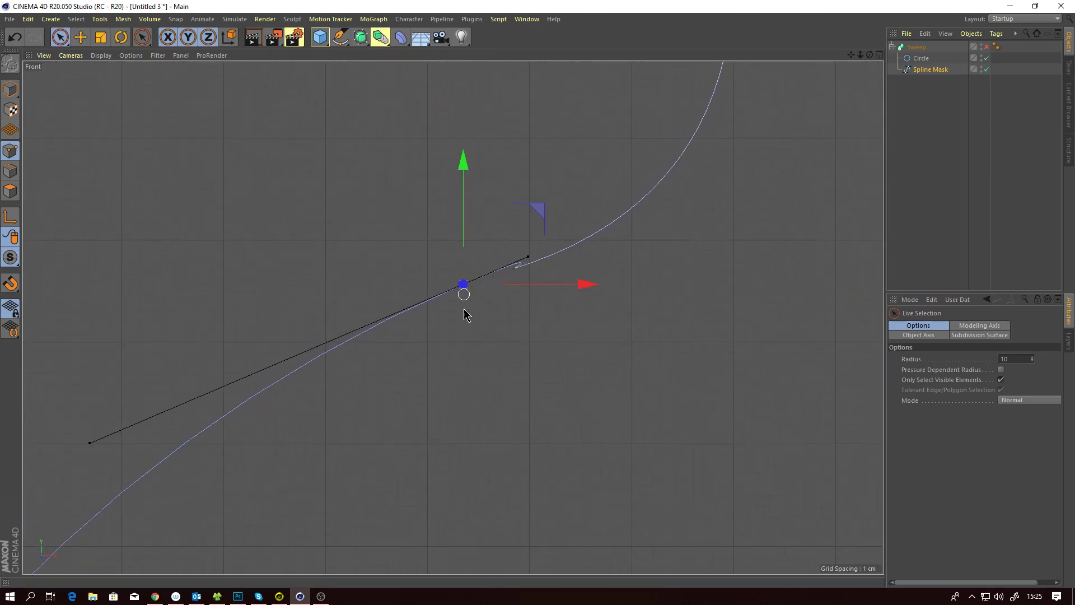
click(514, 270)
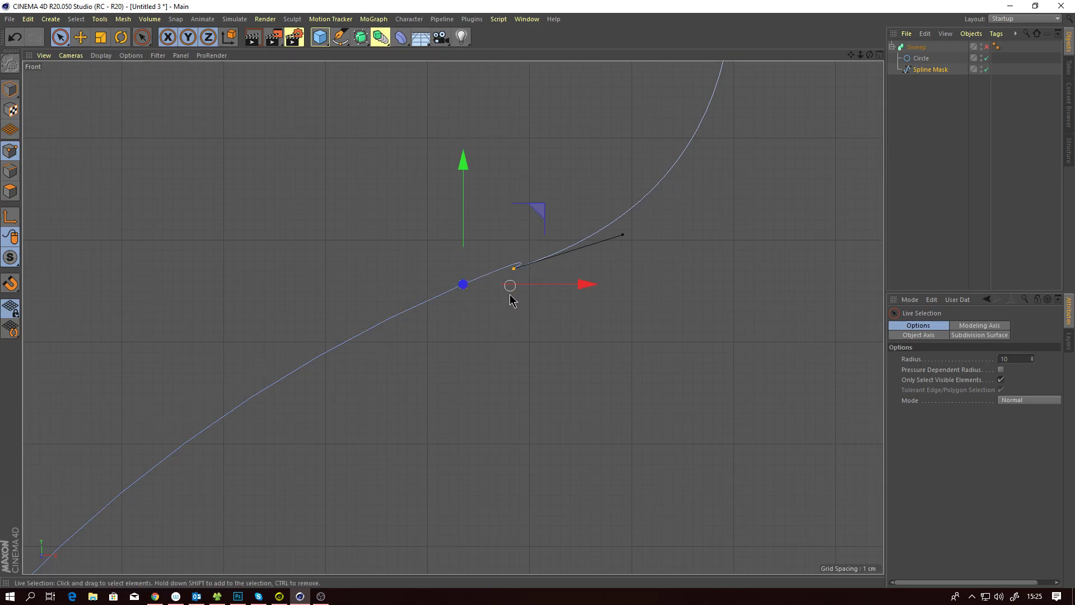
Examine the chamfer's lower end point and its tangent handle up close at the small kink in the spline.
scroll(487, 311, up, 1)
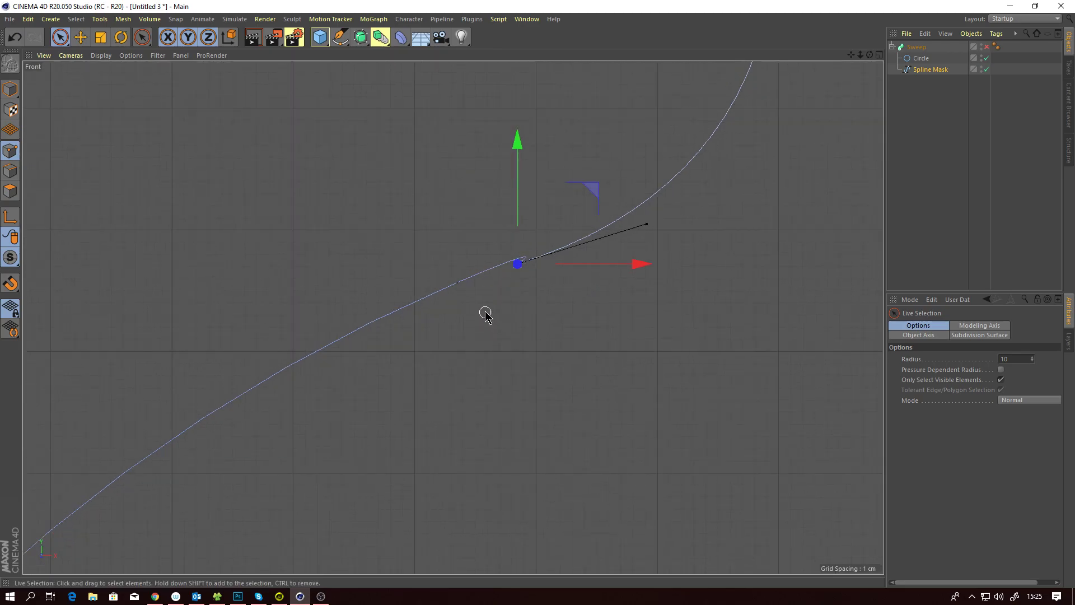
scroll(456, 325, up, 1)
click(518, 314)
scroll(531, 287, up, 1)
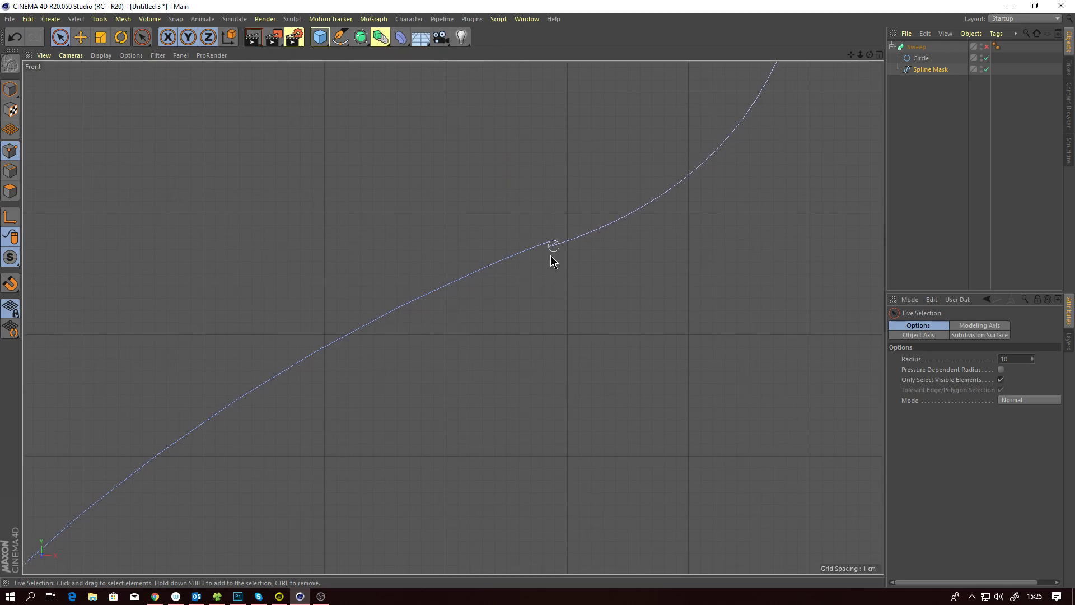
click(549, 250)
scroll(548, 247, up, 1)
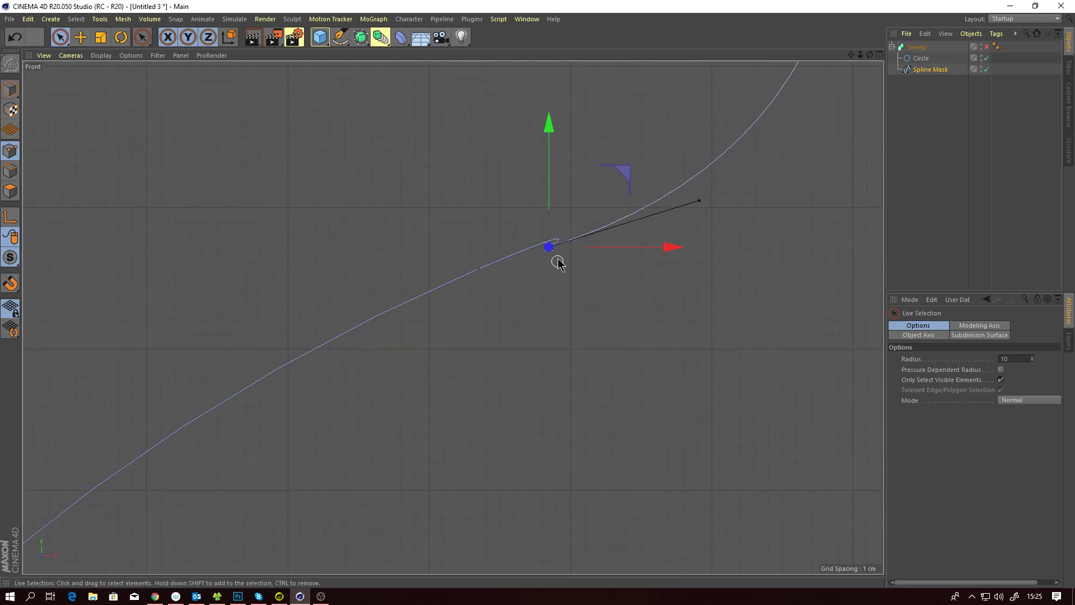
alt+middle_drag(556, 257, 579, 247)
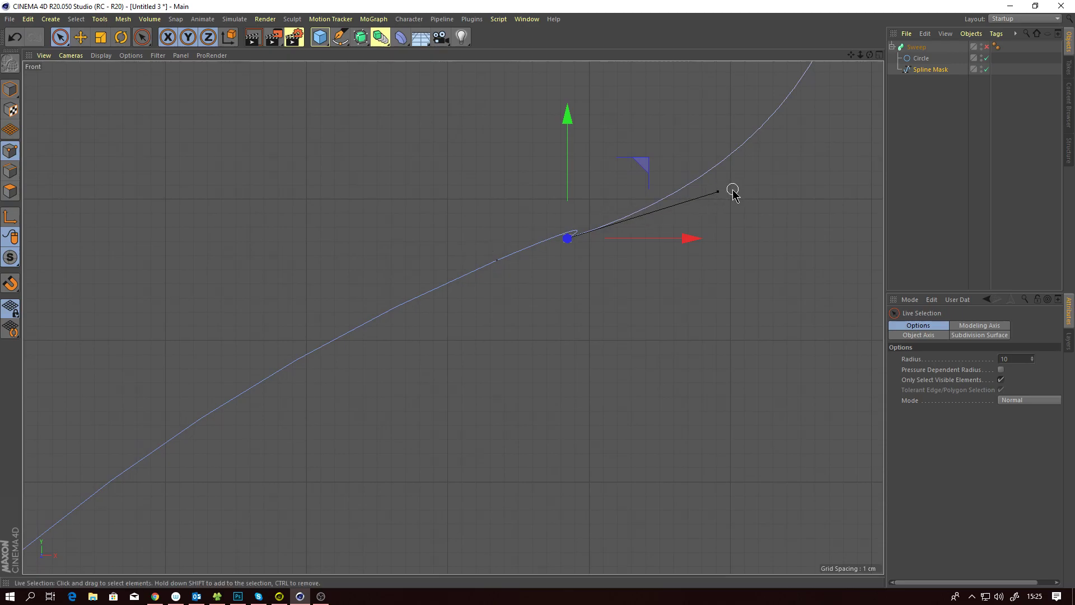
scroll(529, 274, down, 1)
alt+middle_drag(530, 277, 546, 262)
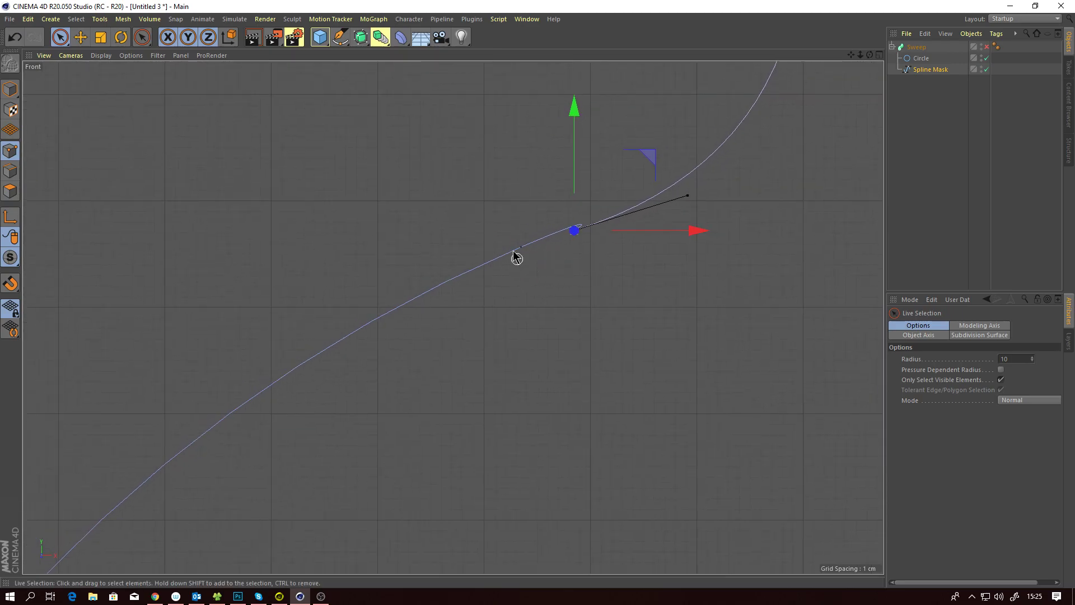
Select the added arc point and zero its left tangent in the Values and Tangents dialog, keeping its right tangent.
click(521, 250)
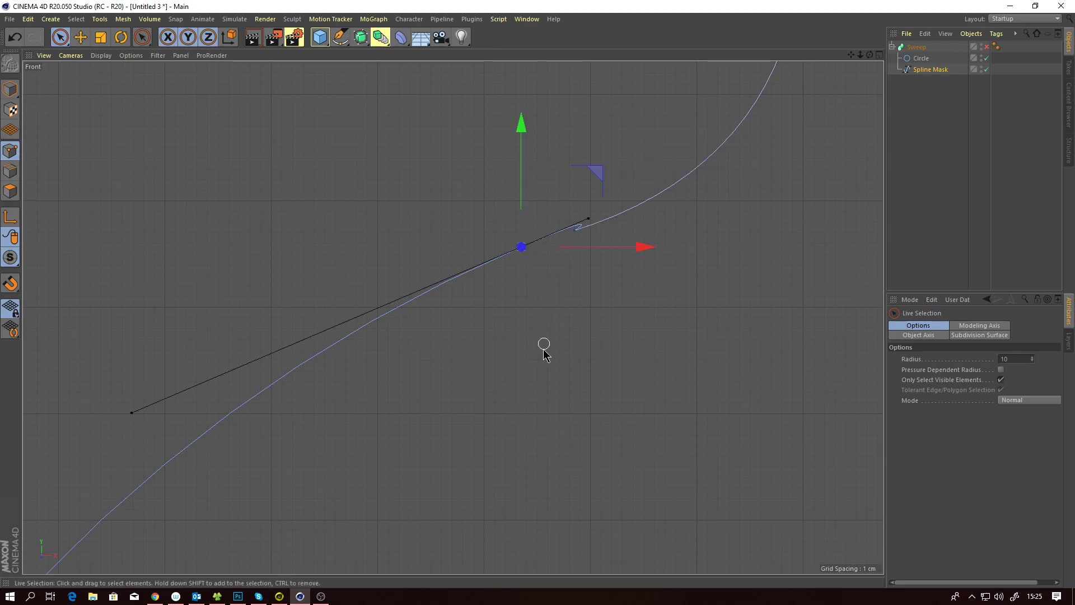
scroll(513, 256, up, 1)
scroll(599, 231, up, 2)
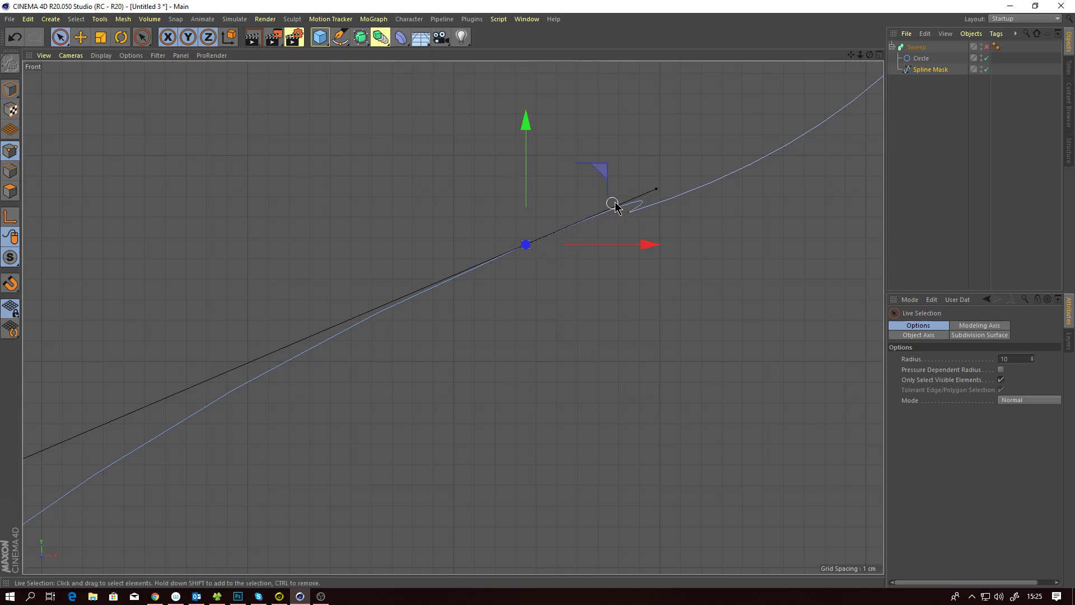
alt+middle_drag(626, 212, 574, 239)
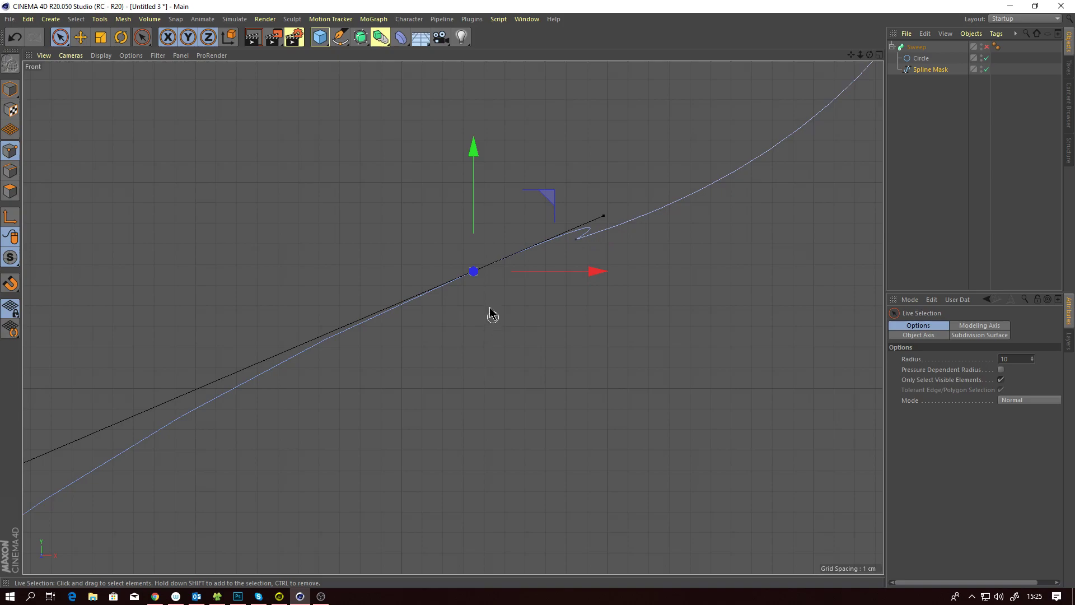
key(e)
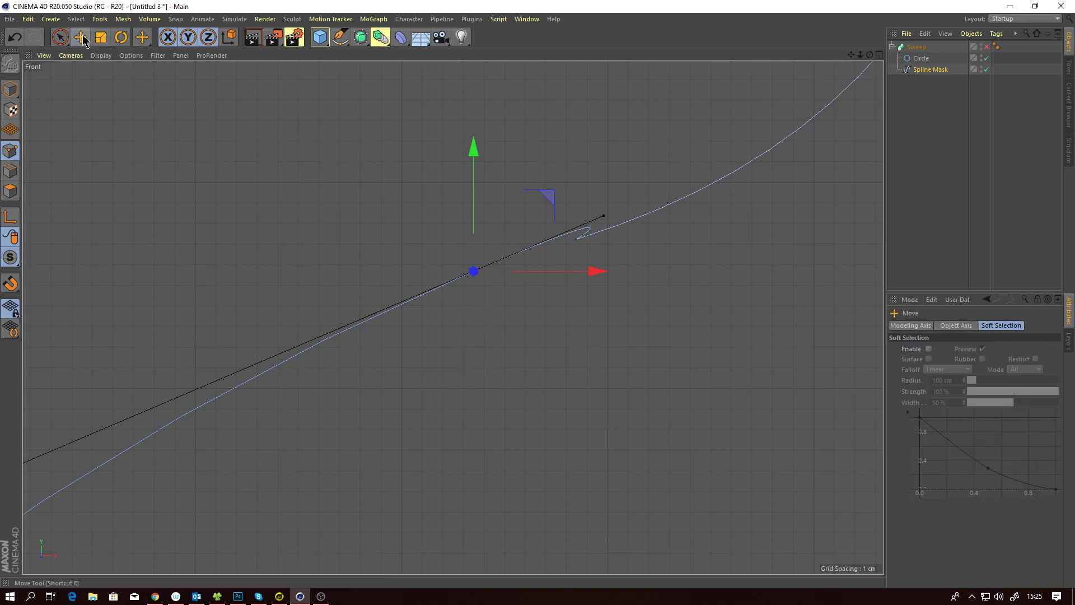
double_click(473, 271)
drag(454, 242, 528, 103)
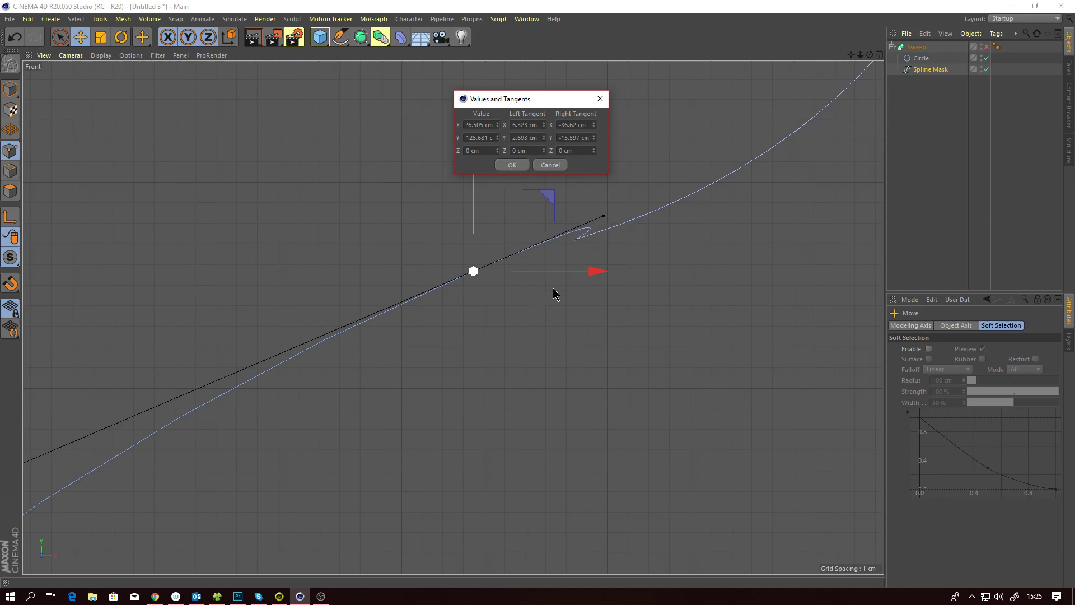
drag(530, 101, 417, 108)
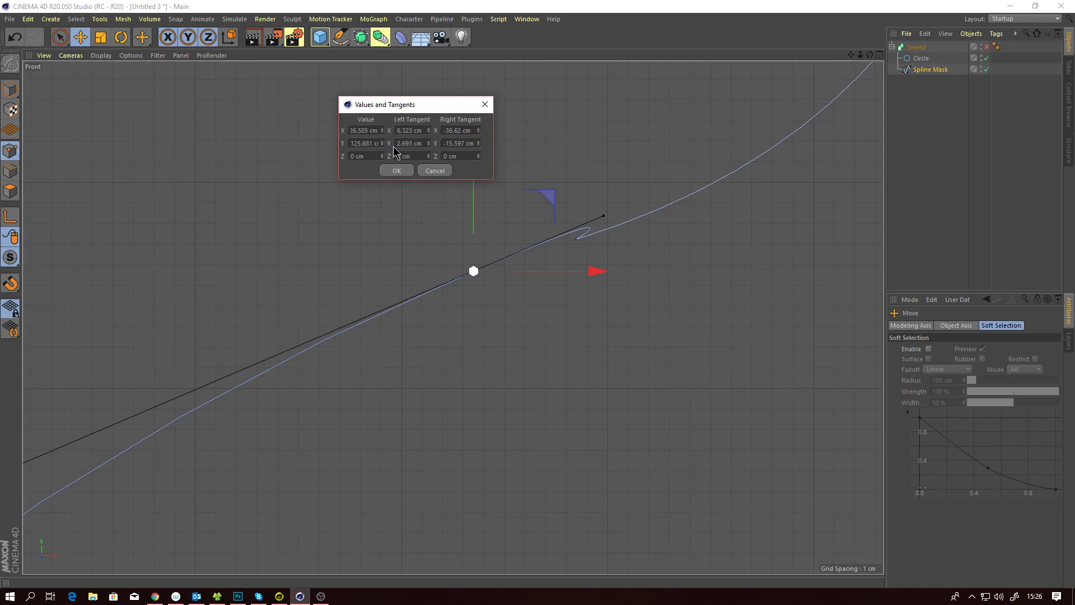
double_click(424, 130)
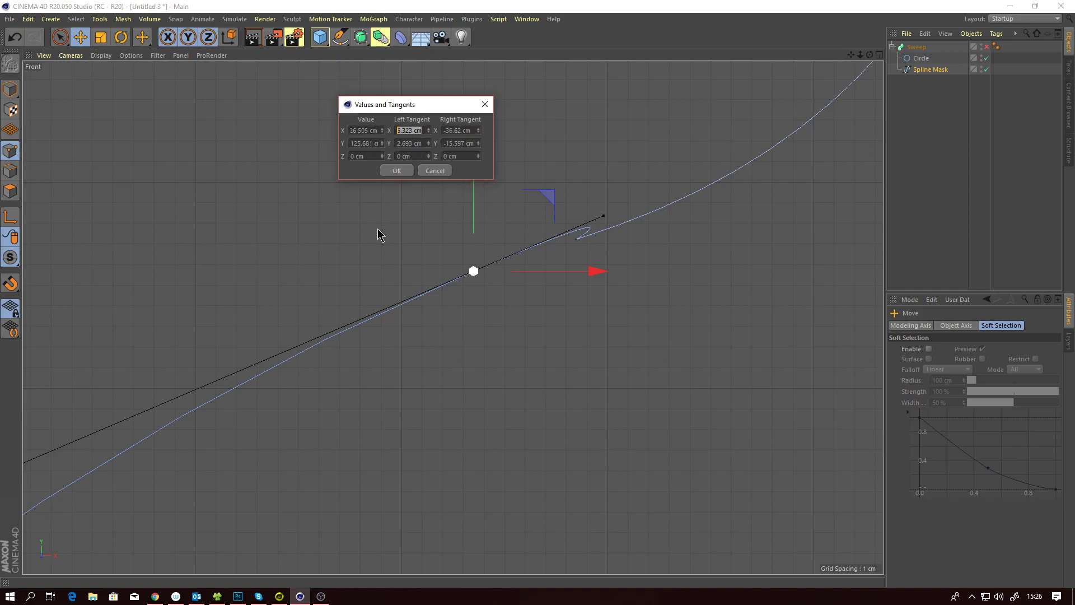
double_click(451, 130)
click(444, 129)
click(398, 170)
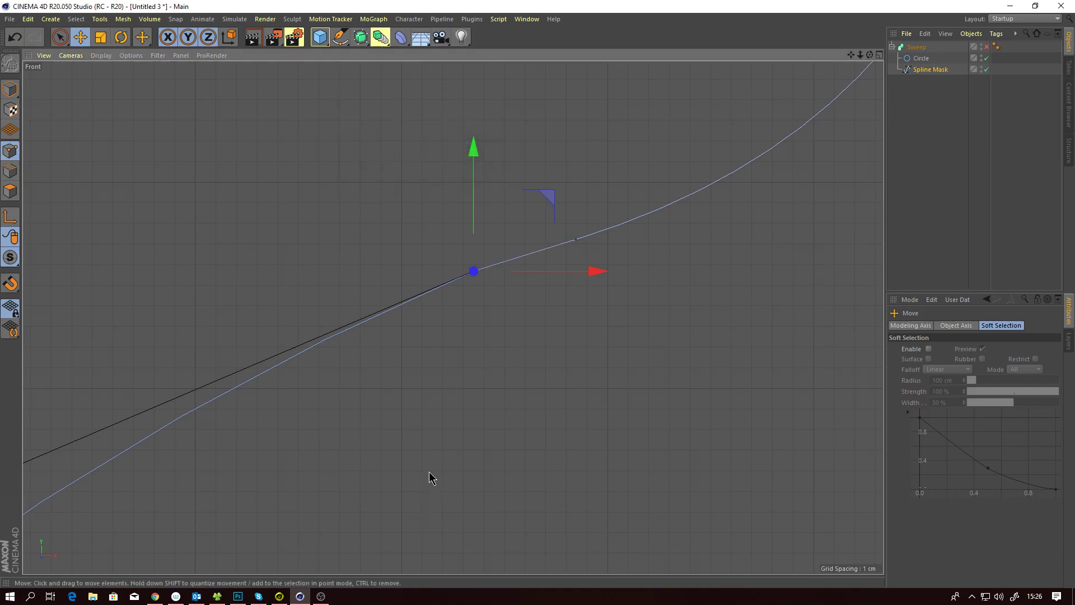
Check the tangents on both sides of the short straight segment by selecting the chamfer's lower end point and the arc point together.
key(space)
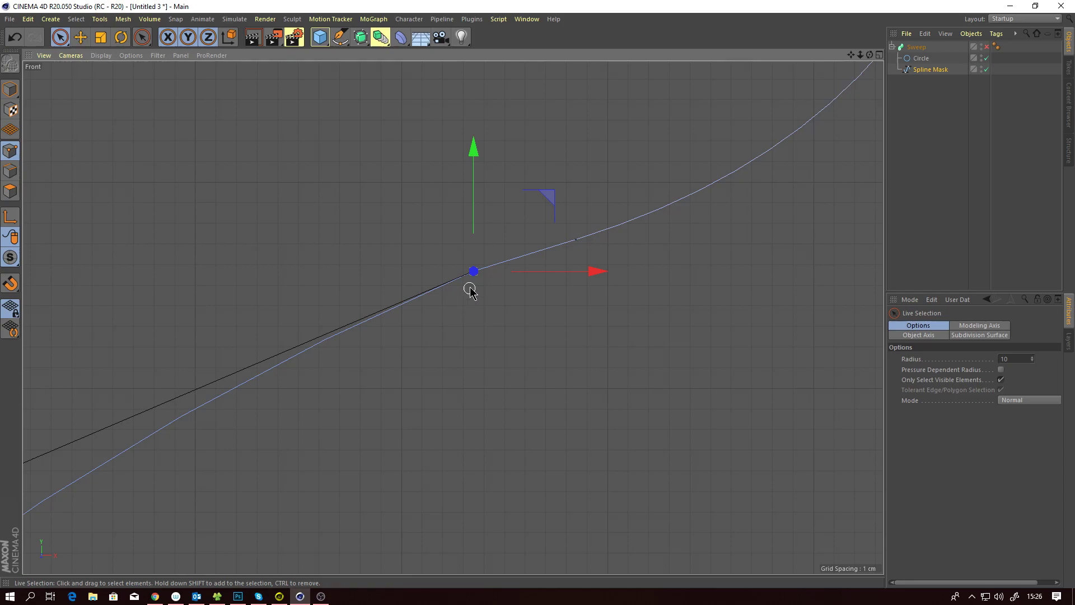
scroll(474, 331, up, 2)
drag(524, 218, 521, 219)
click(498, 317)
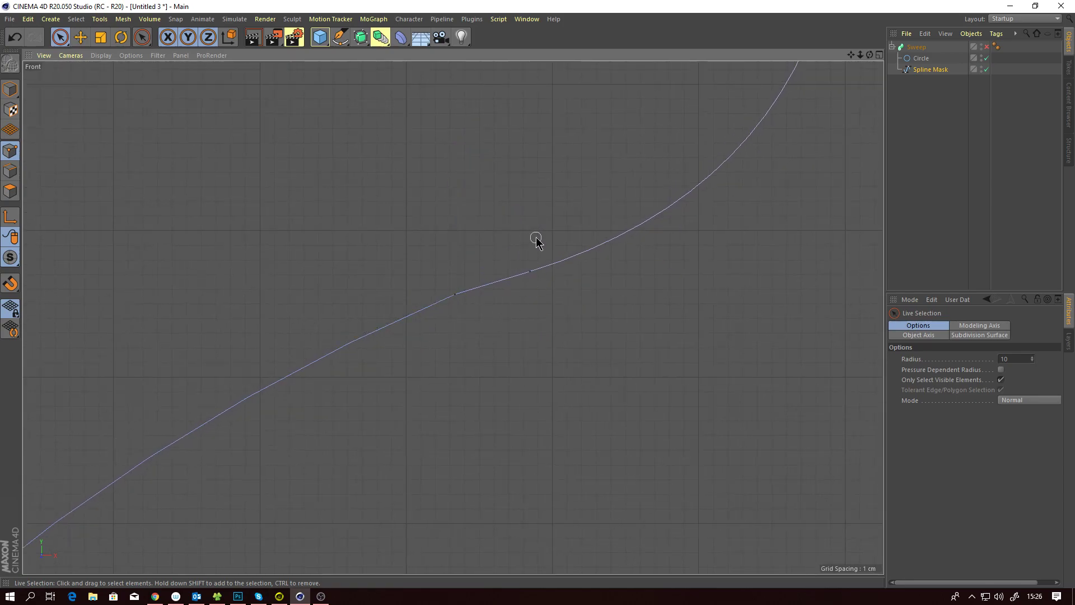
click(529, 271)
shift+click(456, 292)
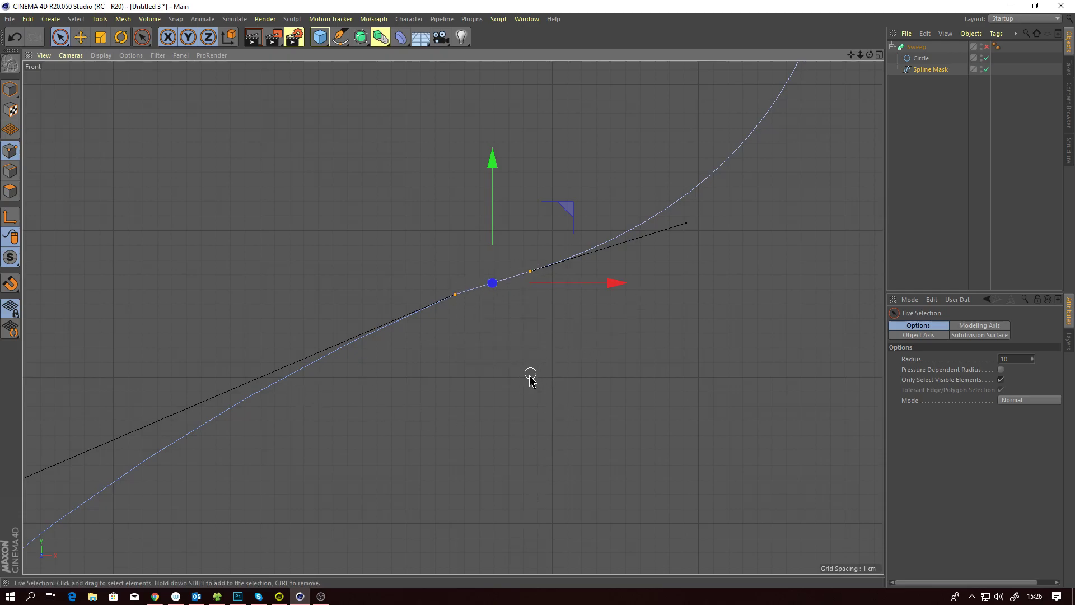
Select both end points of the chamfer and move them up slightly along Y so the short segment lines up with the arc.
click(529, 273)
scroll(539, 261, down, 3)
click(533, 270)
alt+middle_drag(565, 209, 513, 300)
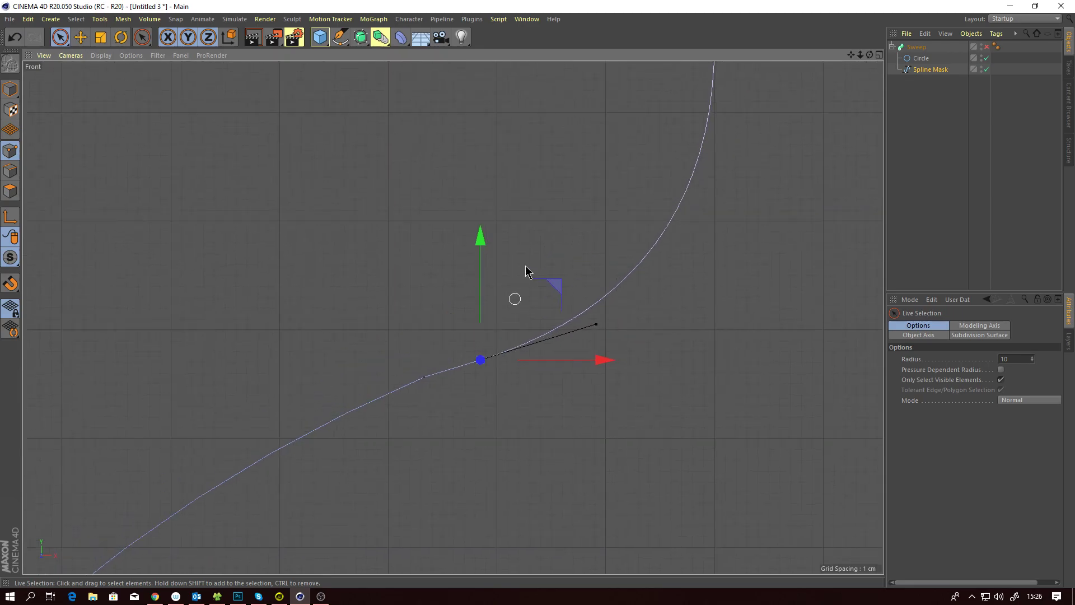
scroll(536, 255, down, 4)
shift+click(657, 107)
scroll(507, 283, up, 2)
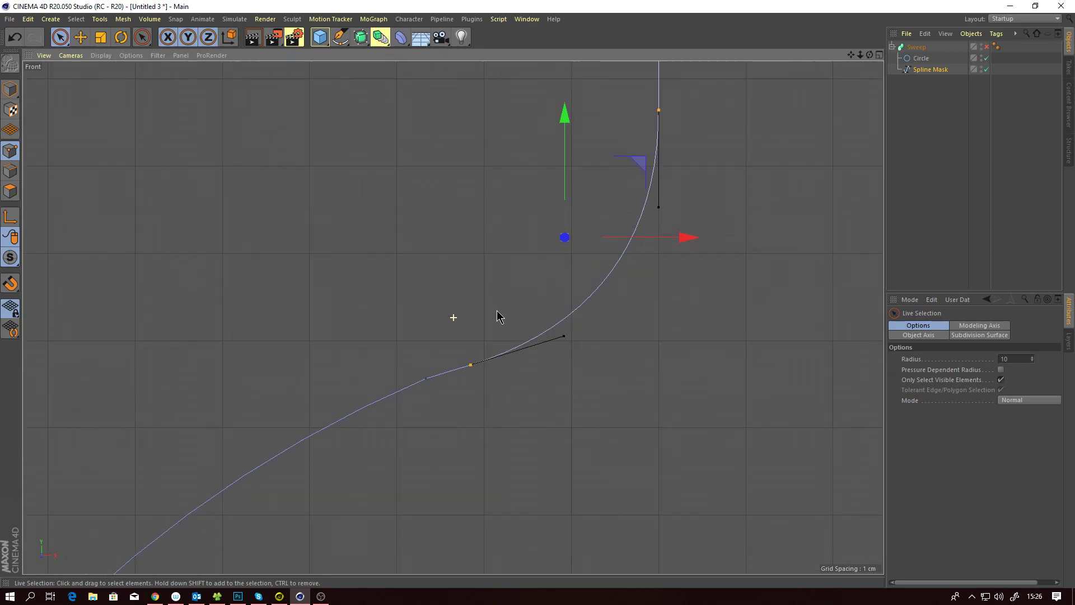
scroll(503, 305, up, 2)
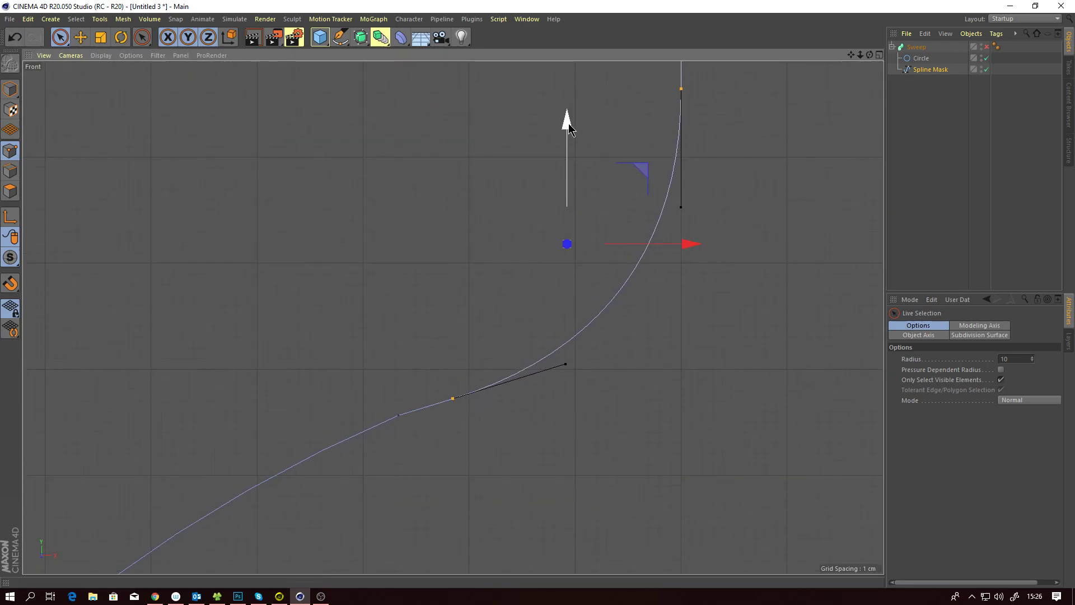
drag(569, 129, 571, 121)
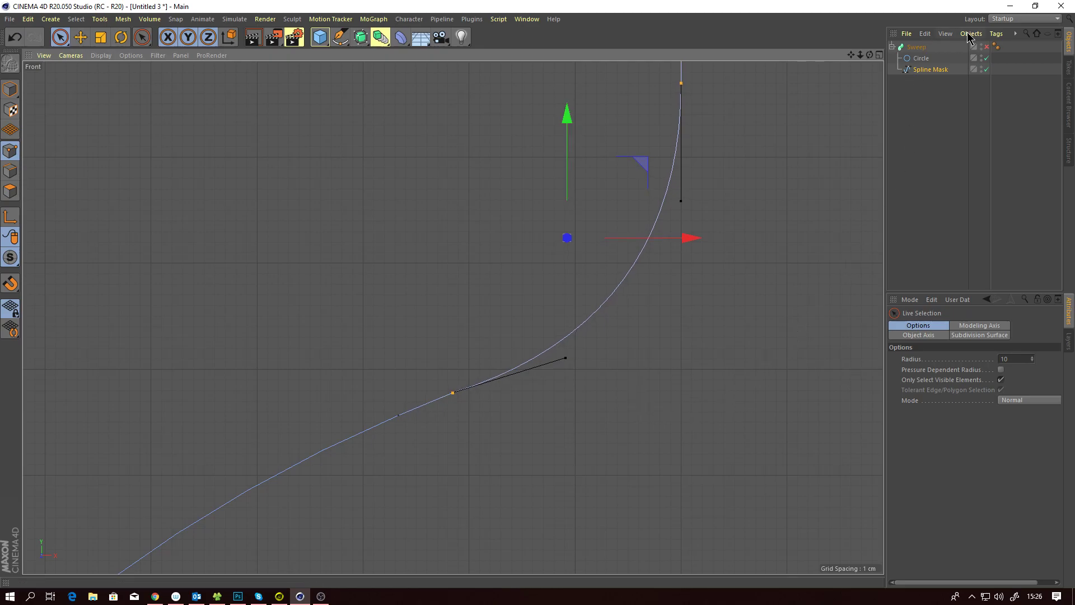
Enable the Sweep and inspect the tube around the smoothed upper joint in the front and perspective views.
click(985, 48)
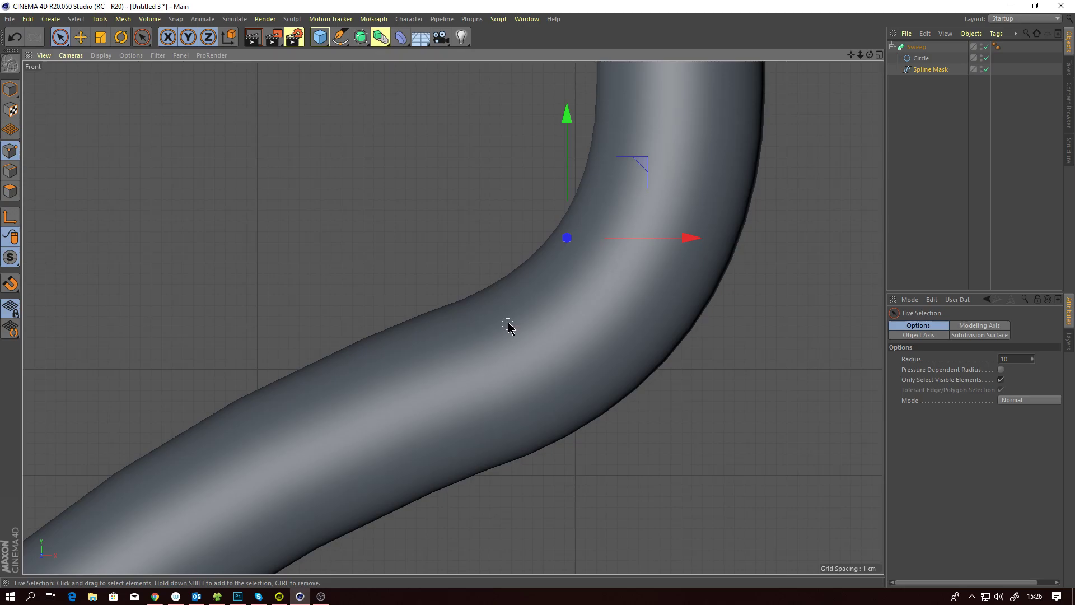
scroll(506, 322, down, 10)
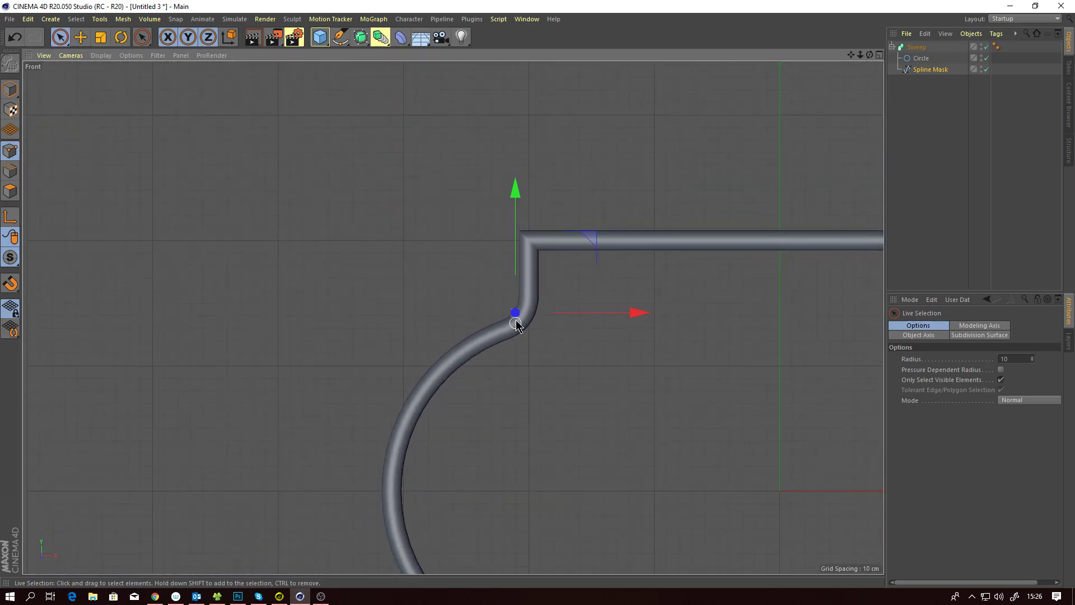
scroll(548, 305, up, 4)
key(F1)
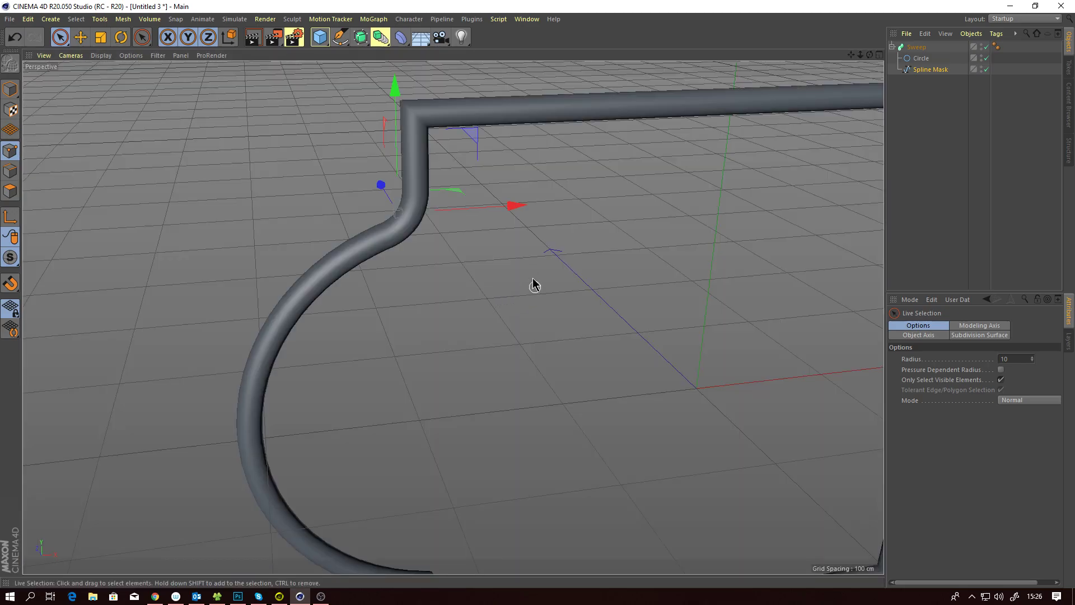
alt+drag(424, 195, 462, 191)
alt+middle_drag(444, 195, 535, 231)
alt+right_drag(508, 226, 564, 208)
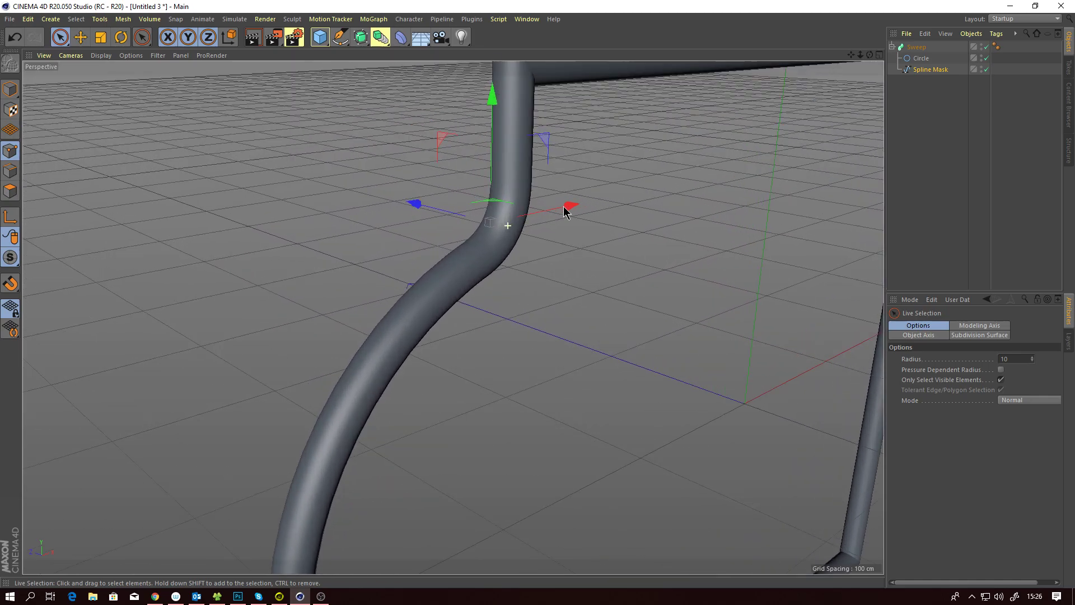
alt+drag(564, 211, 492, 192)
Examine the tube's bend between the circle arc and the rectangle side in the front view.
key(F4)
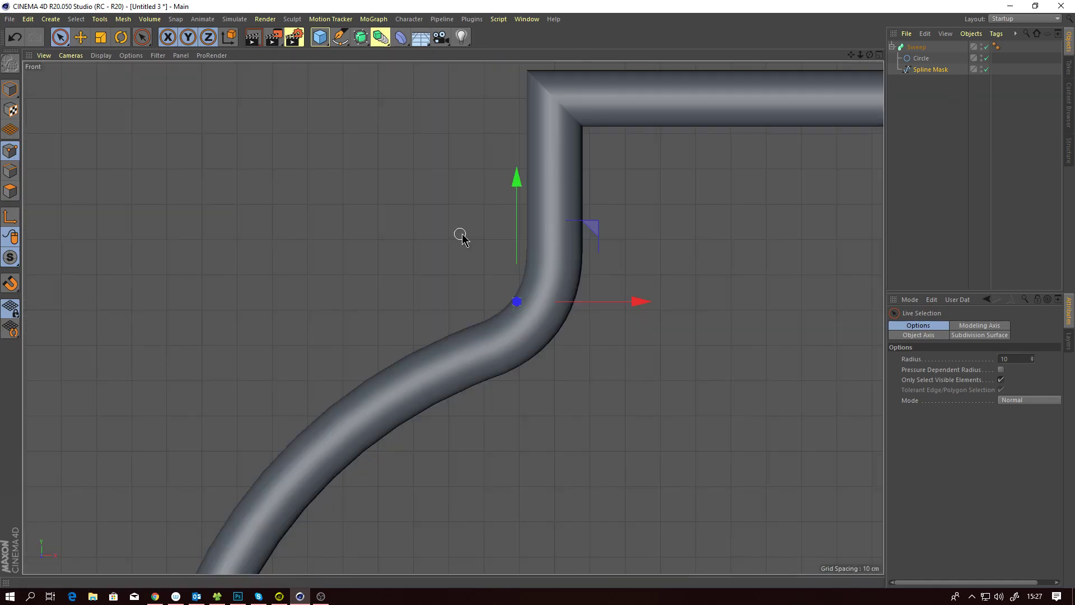
scroll(515, 271, down, 4)
scroll(523, 207, up, 3)
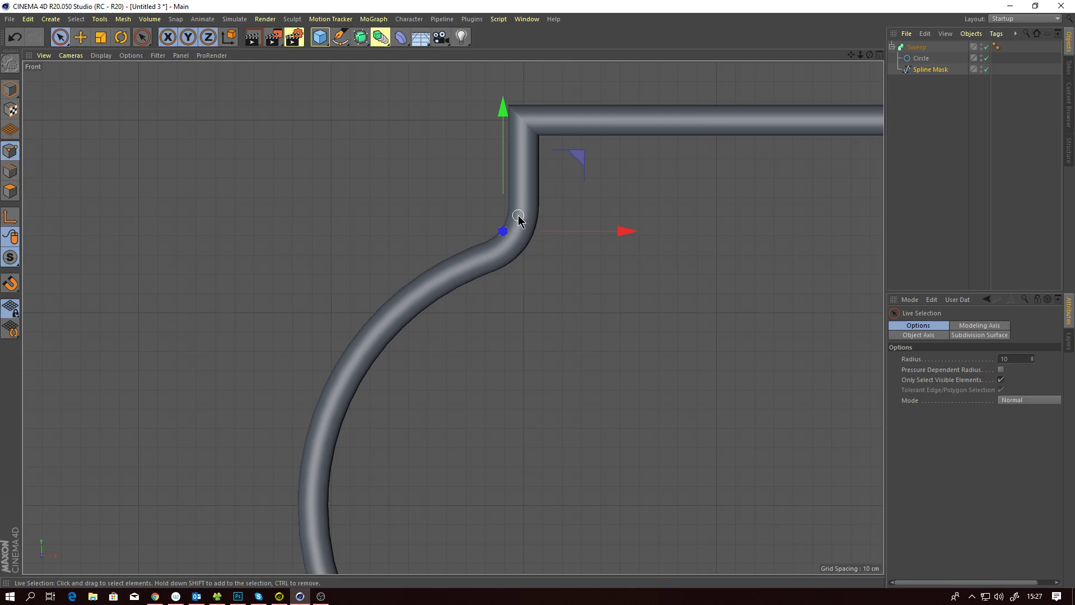
scroll(509, 232, up, 1)
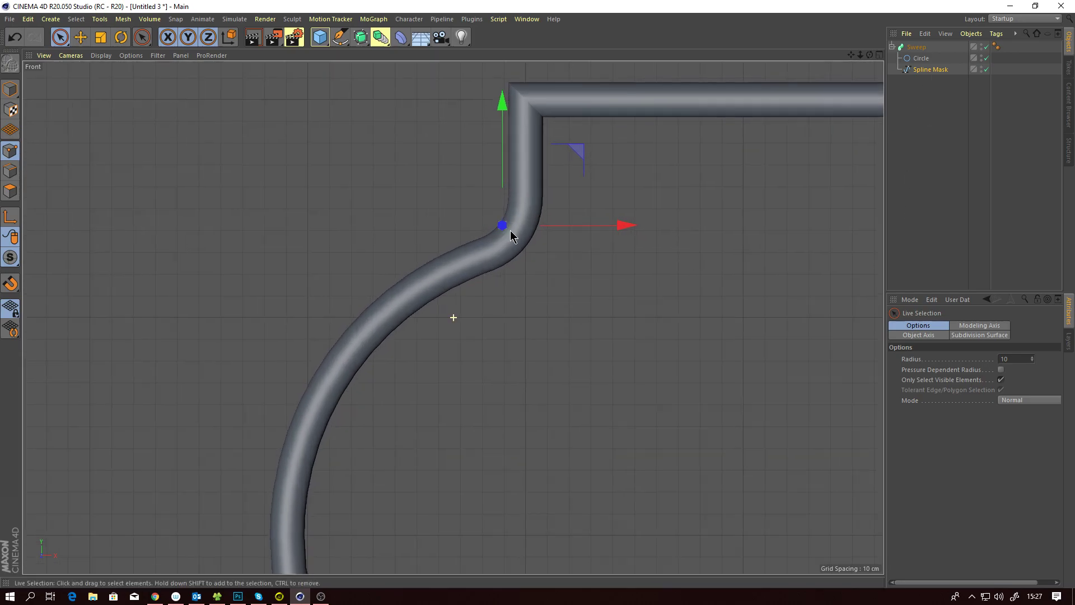
scroll(511, 232, down, 3)
alt+middle_drag(520, 218, 506, 239)
scroll(509, 247, up, 1)
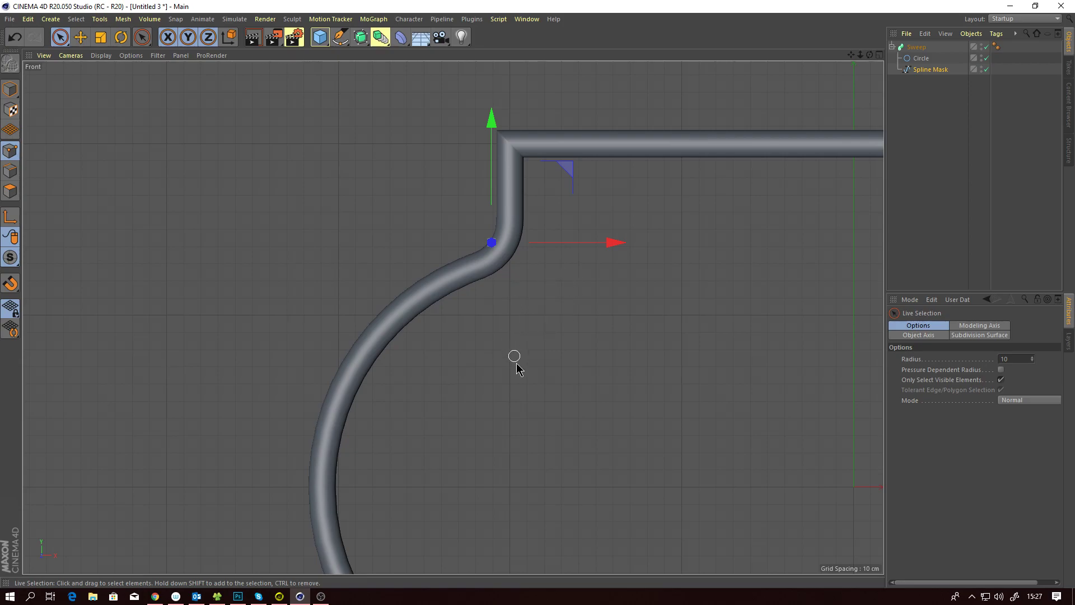
Review the object properties of the Sweep and the Spline Mask, ending with the Sweep selected.
click(916, 47)
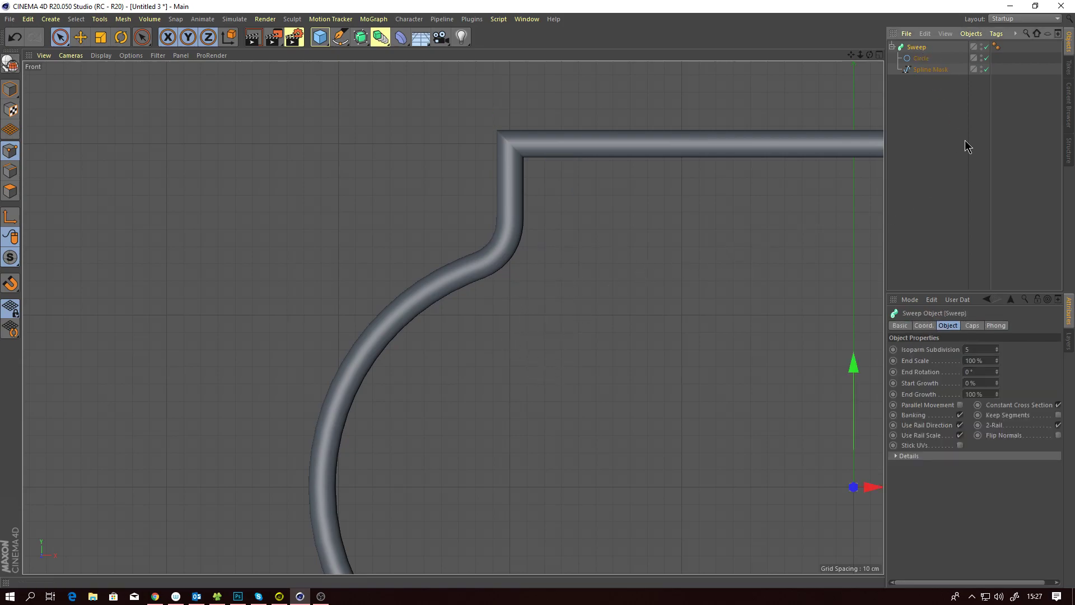
click(918, 105)
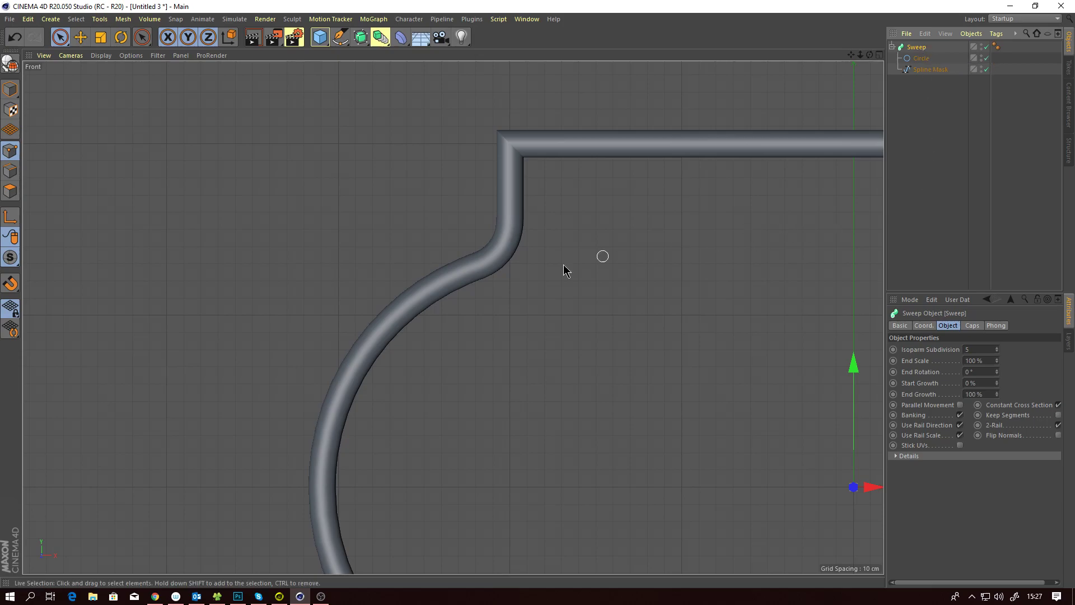
click(931, 70)
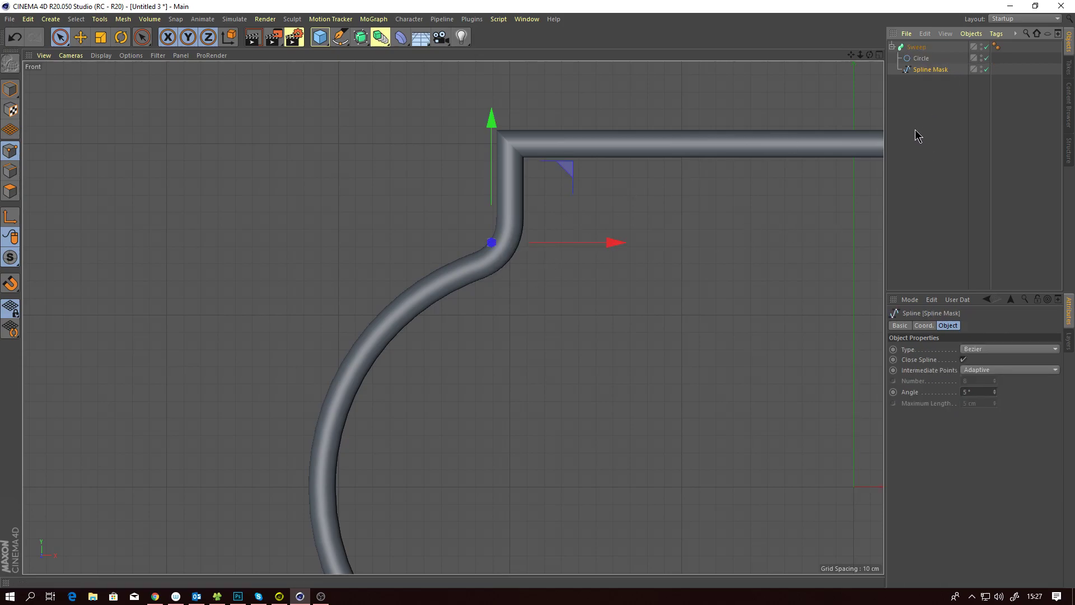
click(919, 48)
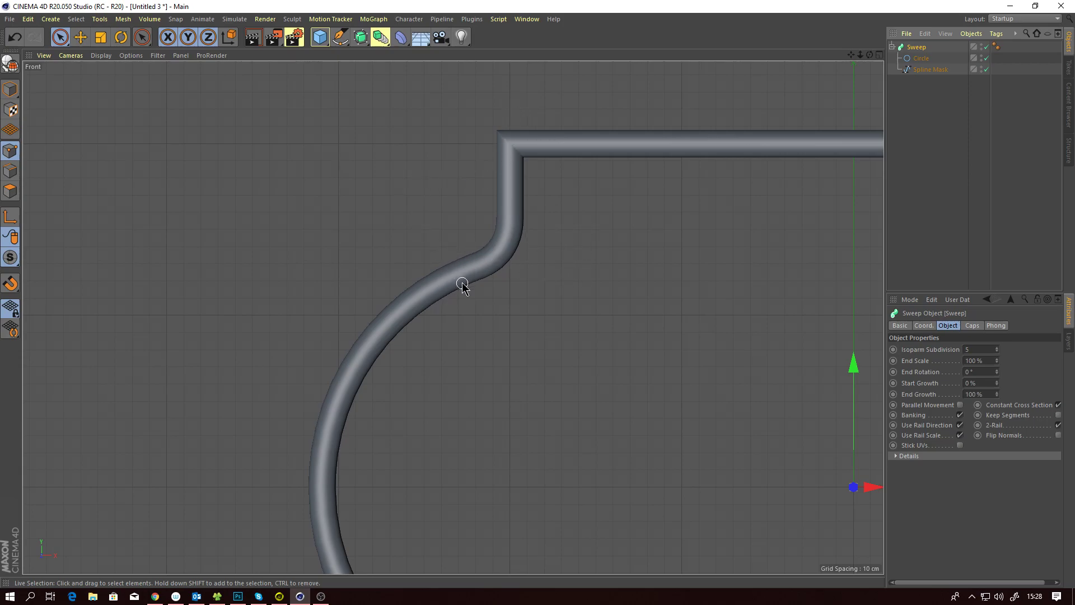
Switch to Model mode with the Sweep selected and view the whole tube around the joint in perspective.
key(F1)
alt+drag(496, 199, 447, 234)
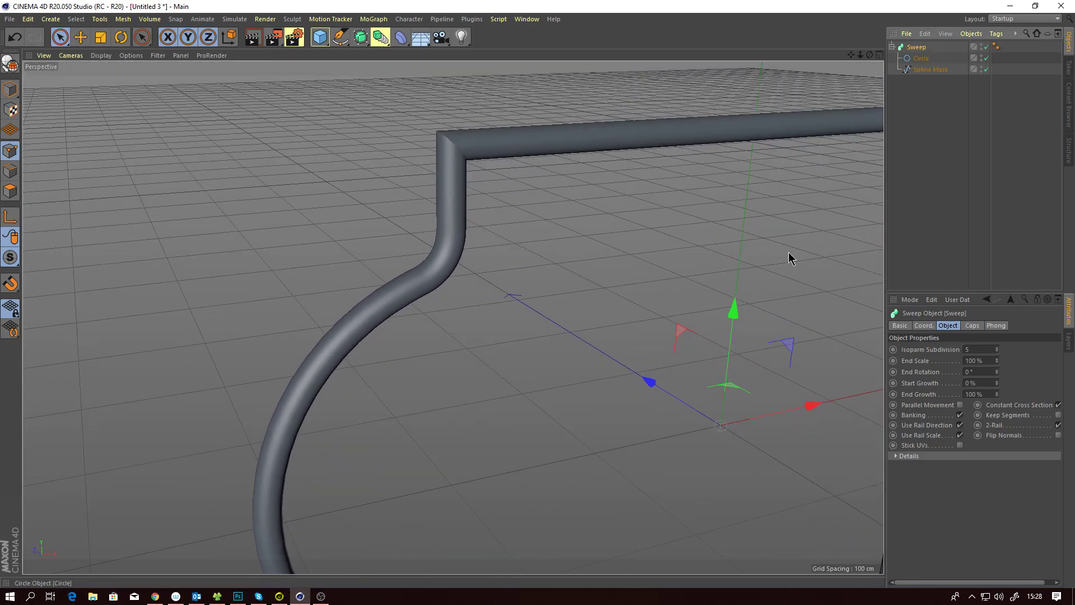
click(923, 68)
click(920, 46)
click(12, 90)
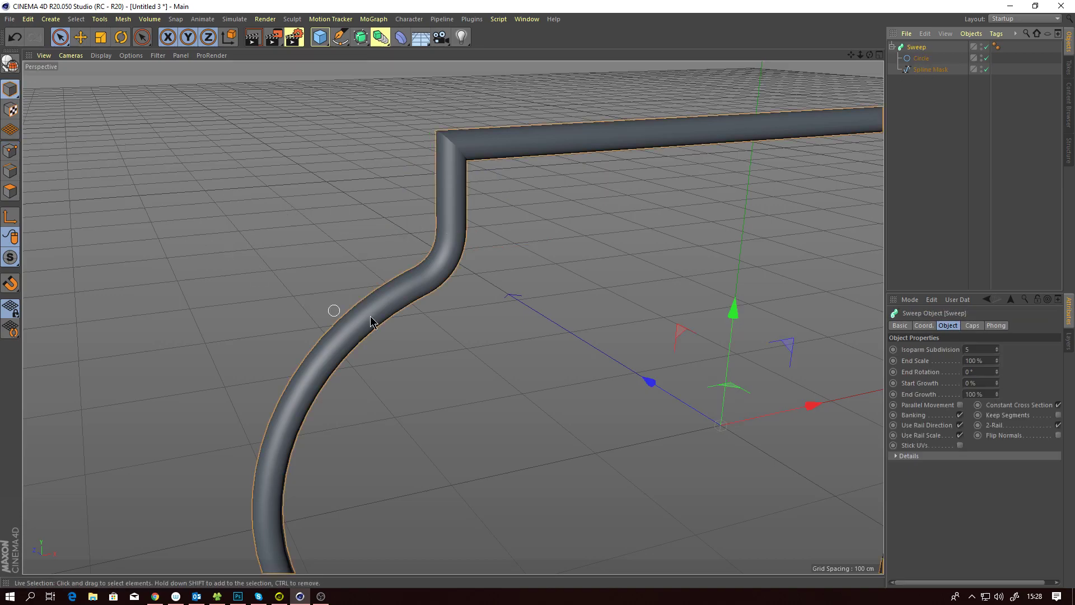
alt+drag(445, 189, 588, 135)
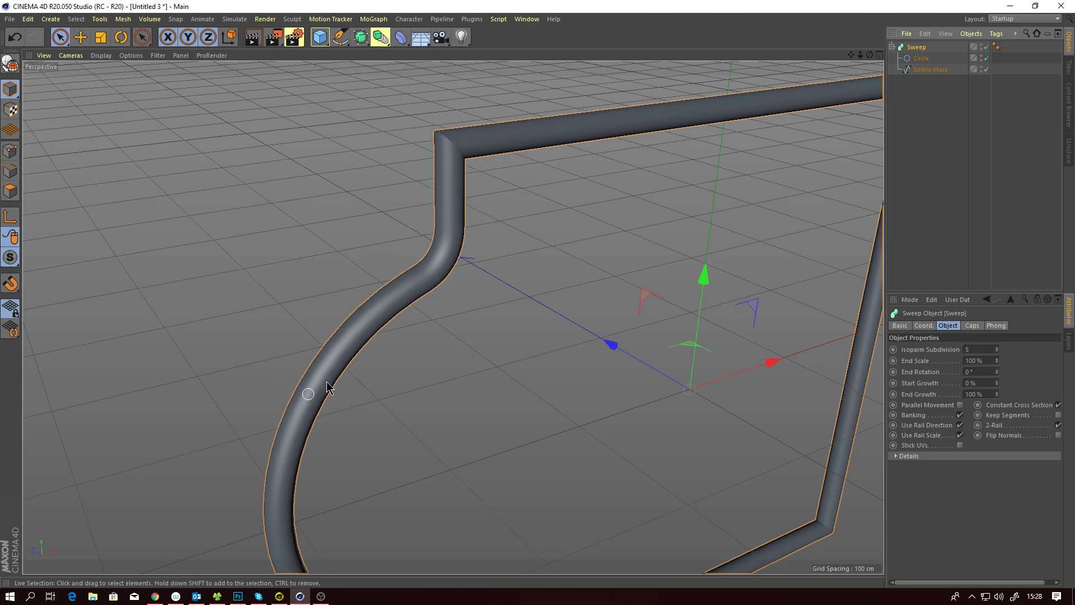
Examine the tube's upper corner and rounded joint from several angles and distances in the perspective view.
alt+middle_drag(547, 126, 403, 160)
alt+drag(403, 159, 563, 151)
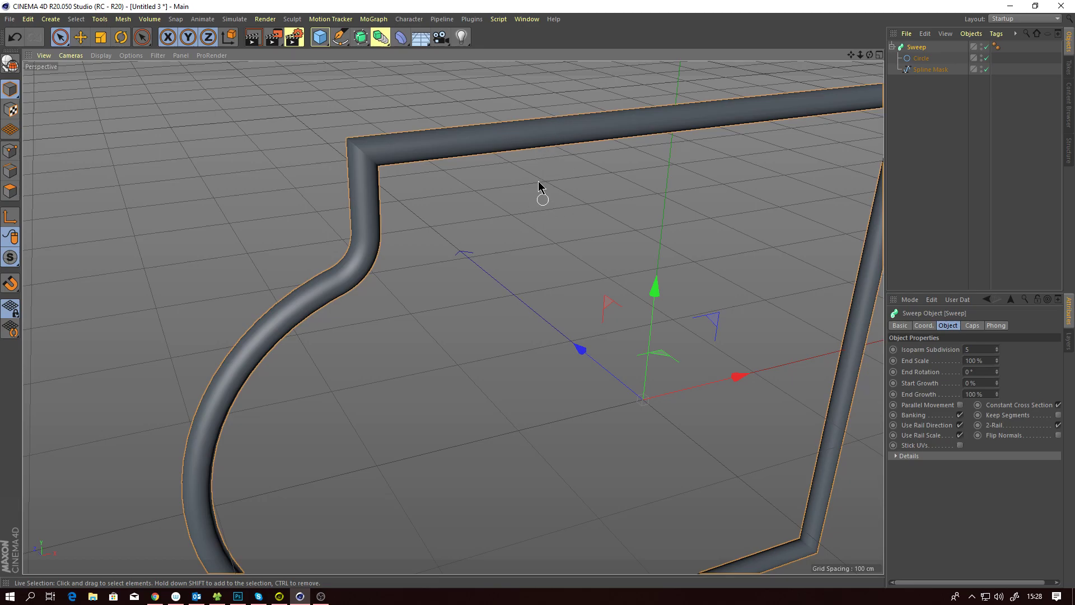
alt+drag(435, 138, 460, 143)
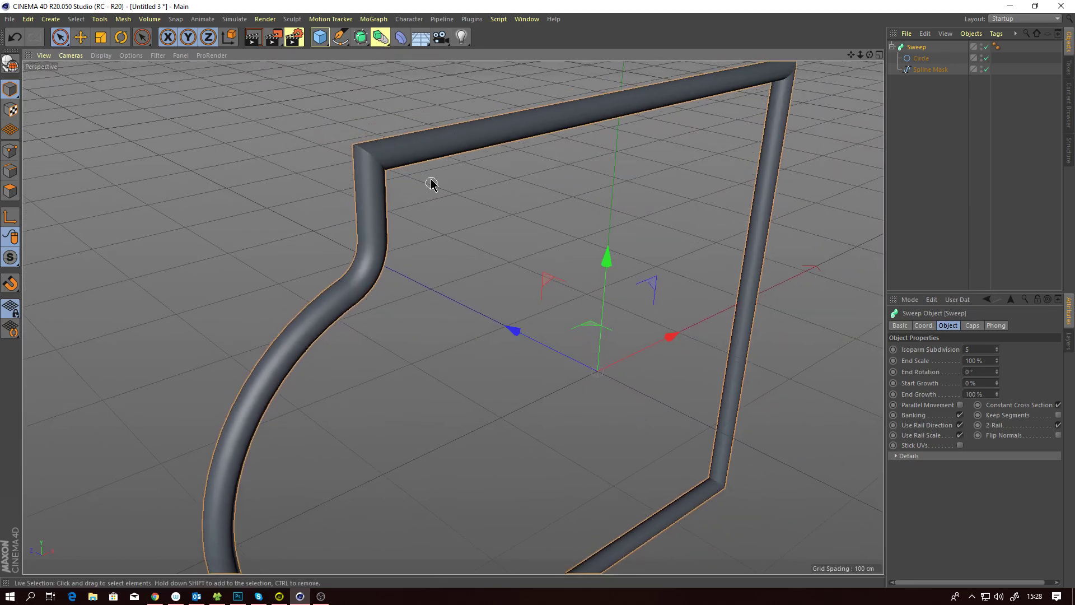
alt+right_drag(426, 147, 456, 144)
alt+drag(349, 148, 391, 153)
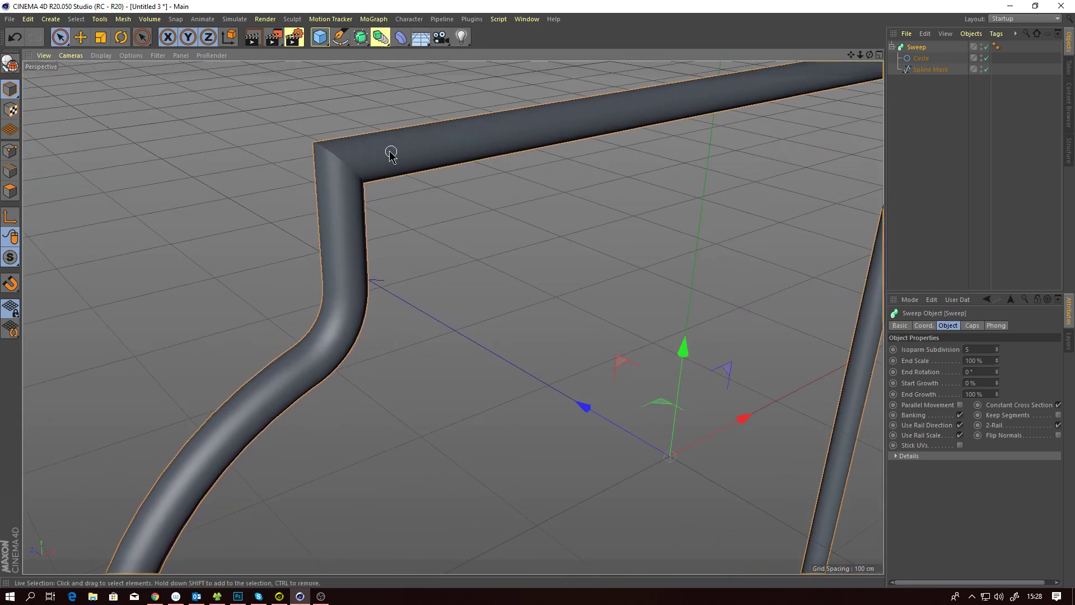
alt+right_drag(456, 136, 445, 152)
alt+drag(445, 153, 516, 336)
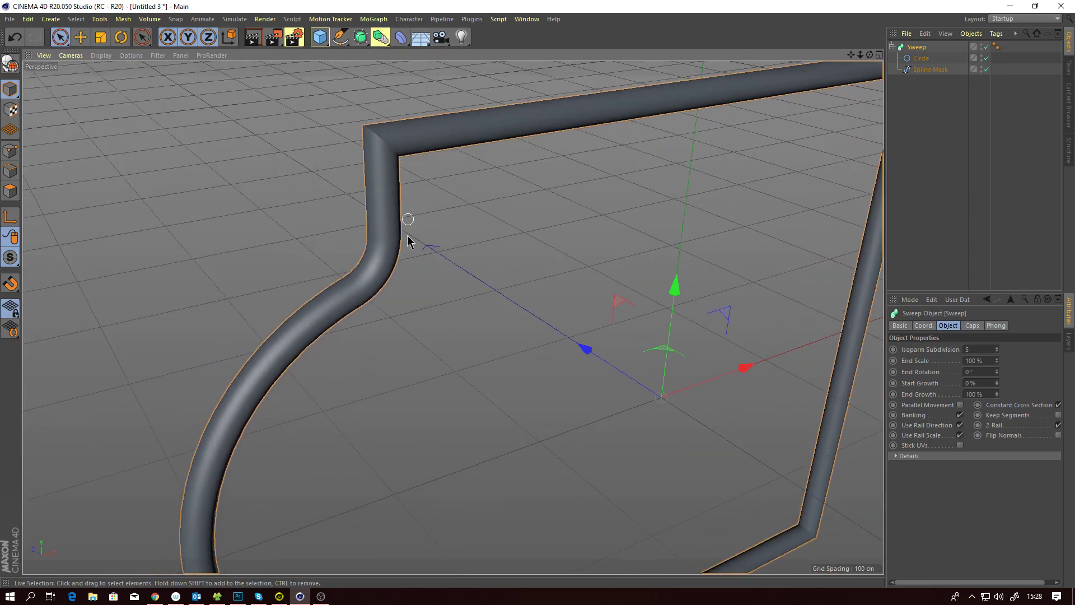
Show the tube in the perspective view with Gouraud Shading (Lines).
click(77, 20)
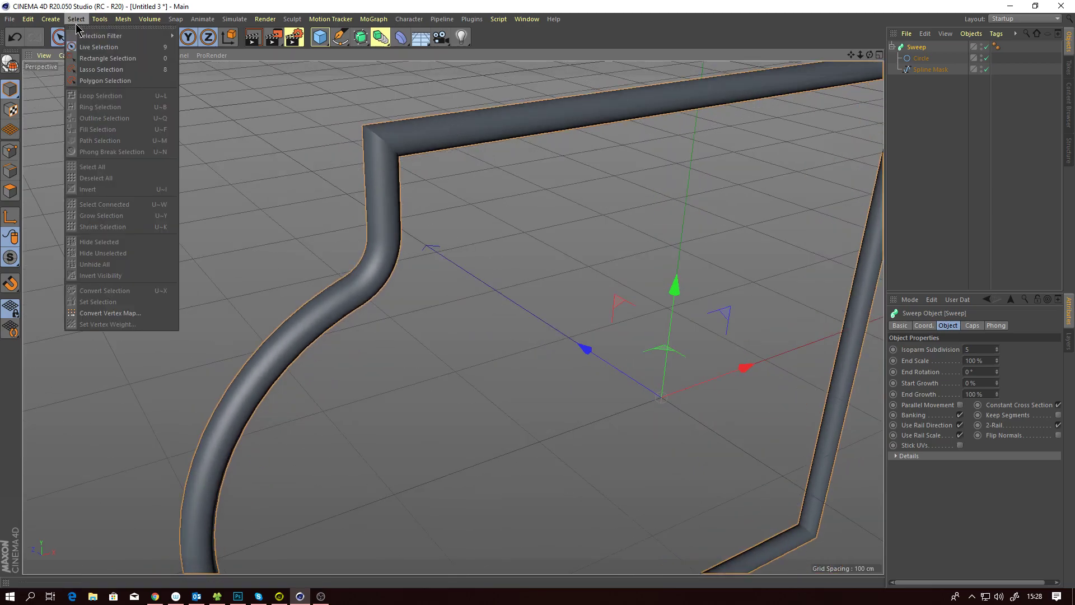
click(84, 3)
click(101, 56)
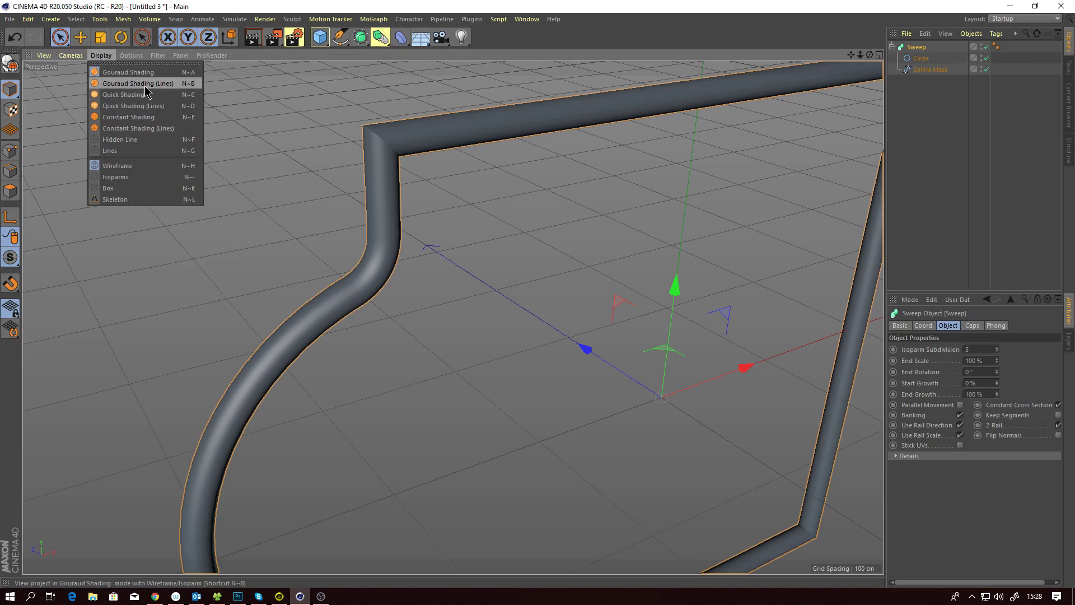
click(165, 85)
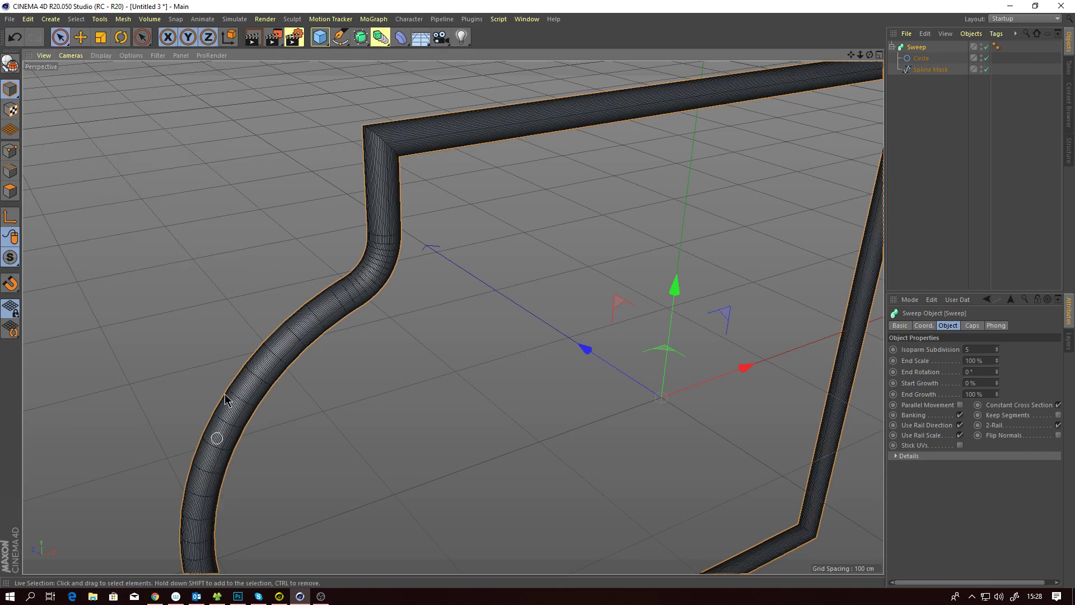
Try the Isoparms display on the tube, look at the joint, and return the lines to Wireframe.
click(101, 55)
click(115, 177)
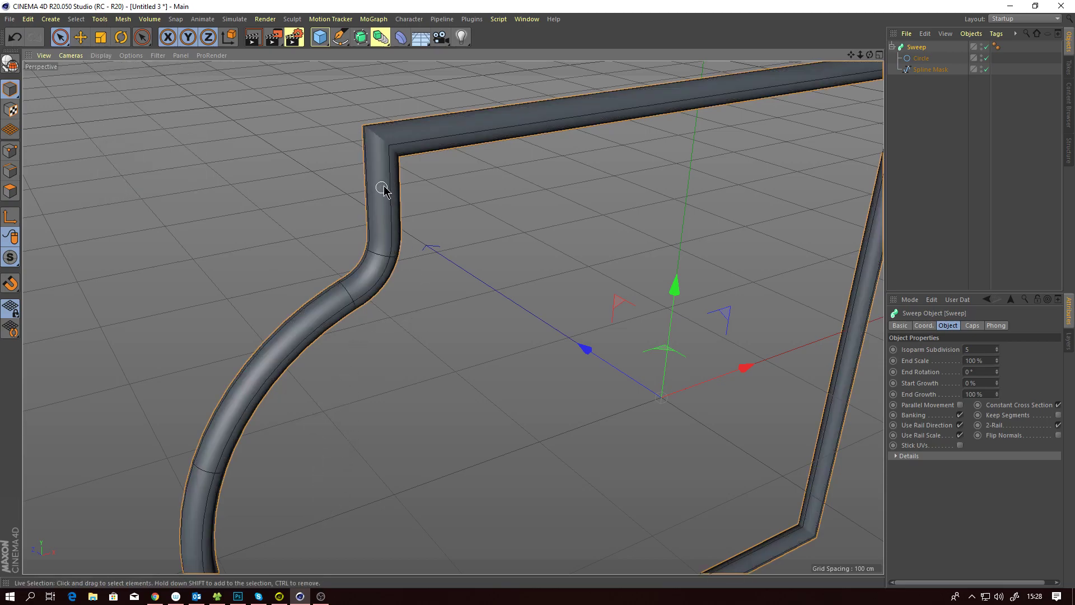
alt+drag(384, 191, 404, 178)
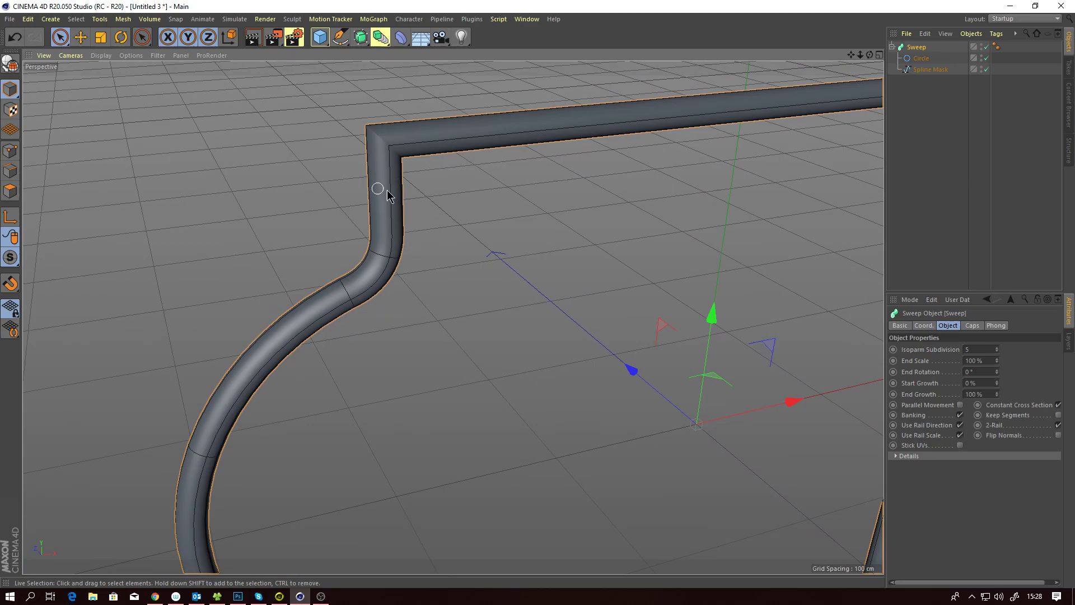
mouse_move(374, 167)
alt+mouse_down()
mouse_move(418, 143)
mouse_move(408, 168)
mouse_move(374, 180)
alt+mouse_up()
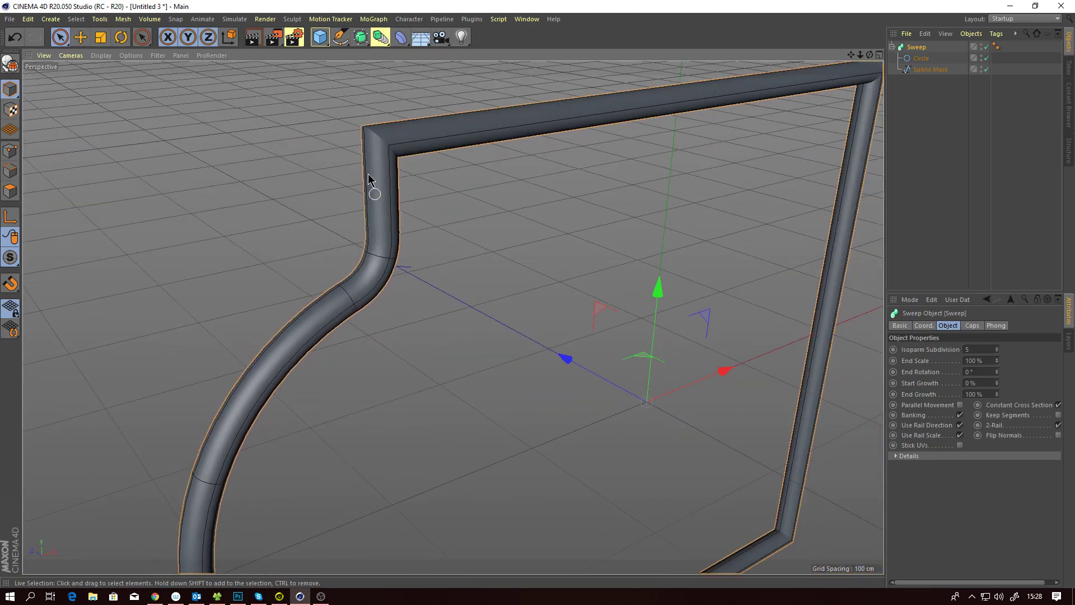
click(101, 55)
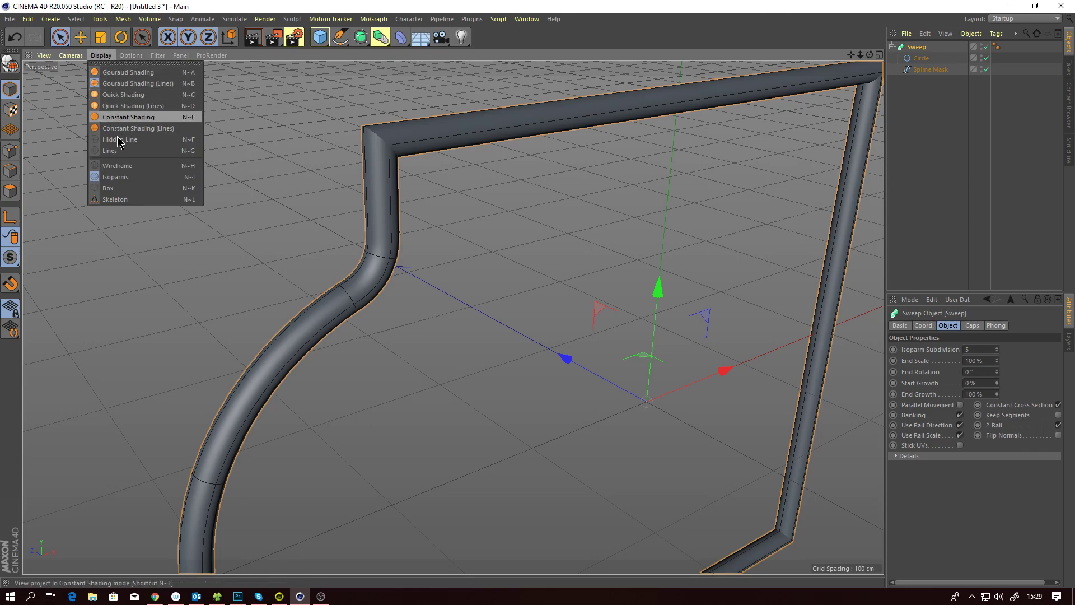
click(122, 166)
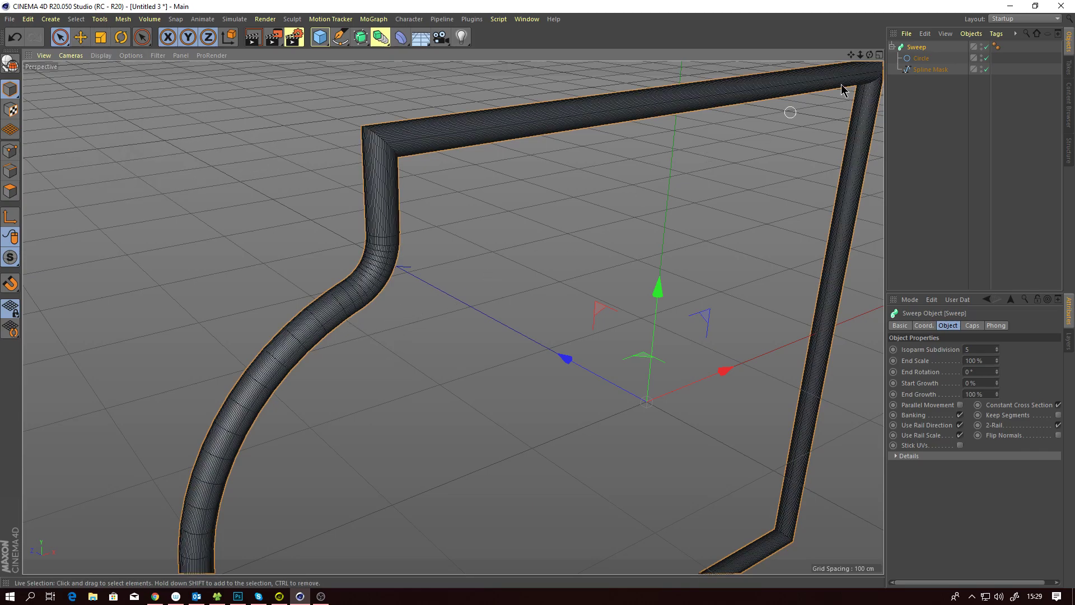
Look closely at the wireframe around the rounded joint and set the Circle profile's Intermediate Points to Uniform.
alt+right_drag(379, 134, 529, 119)
alt+middle_drag(394, 392, 521, 108)
alt+drag(524, 112, 477, 153)
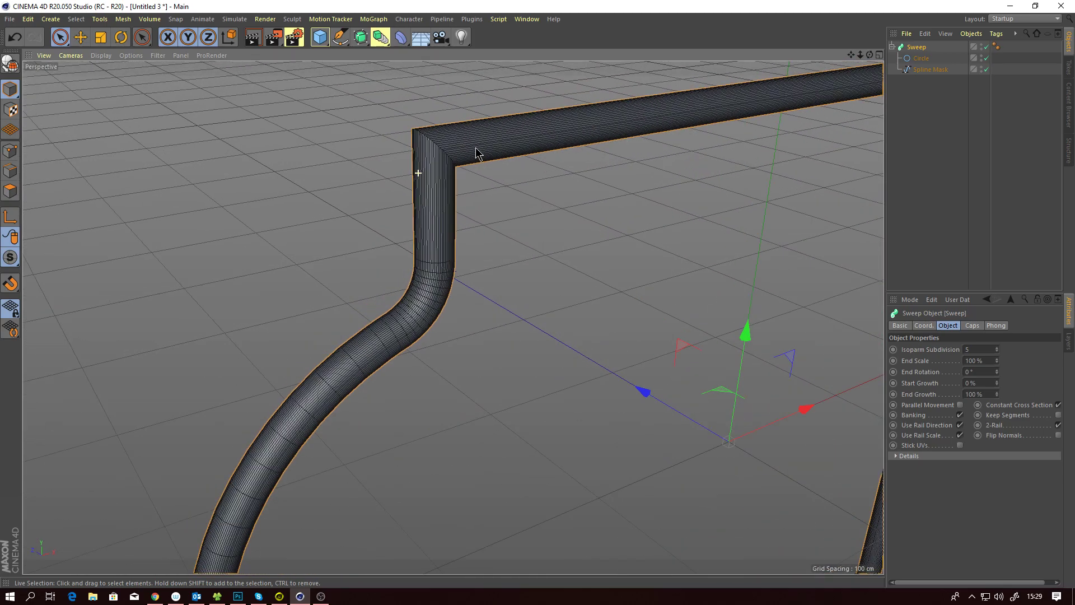
click(921, 59)
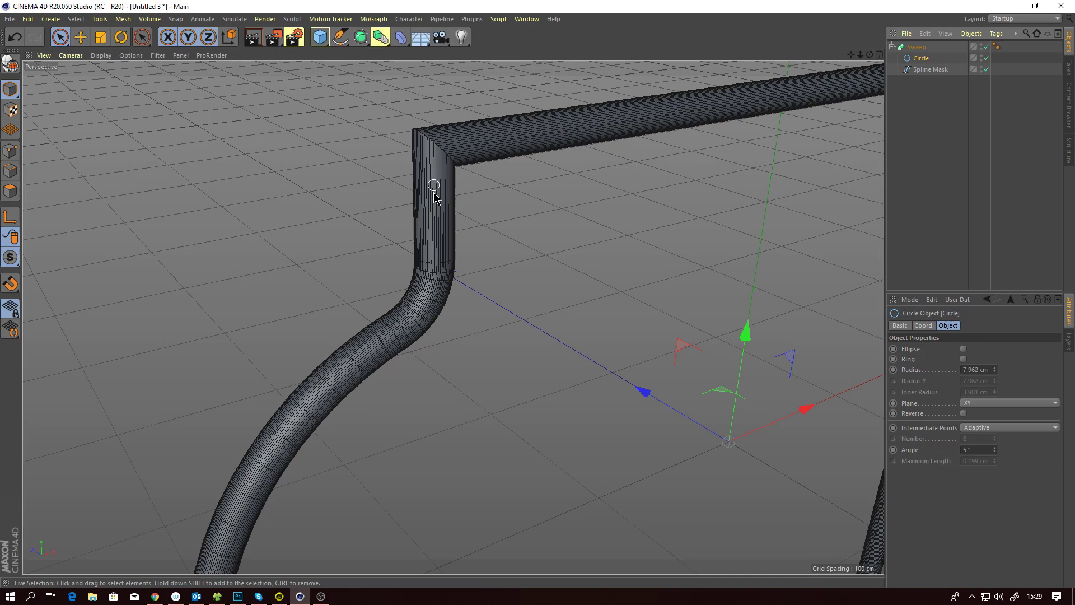
alt+drag(435, 194, 513, 283)
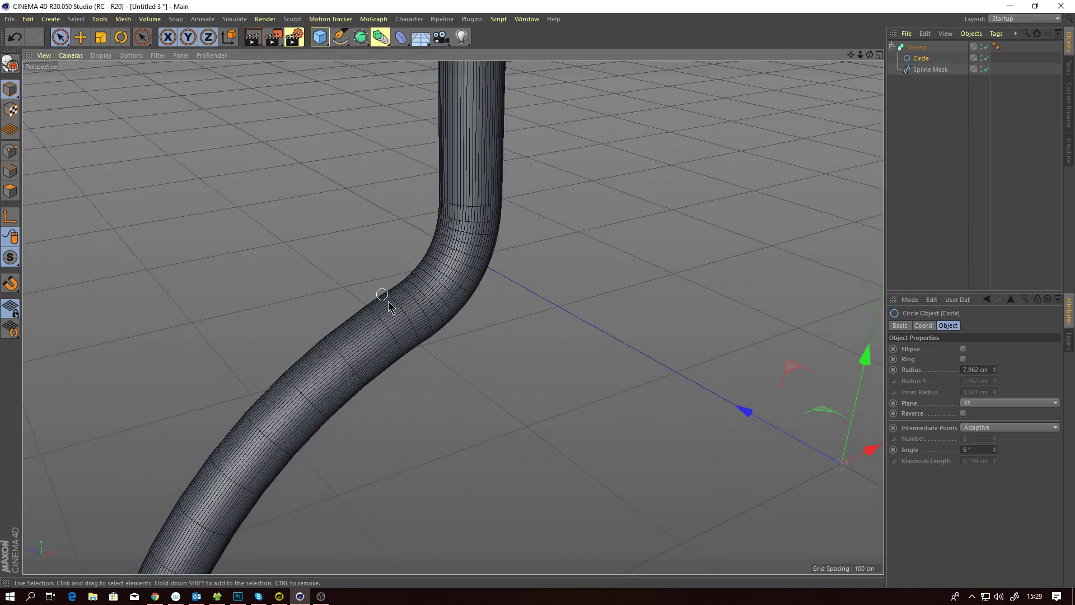
alt+drag(388, 300, 432, 264)
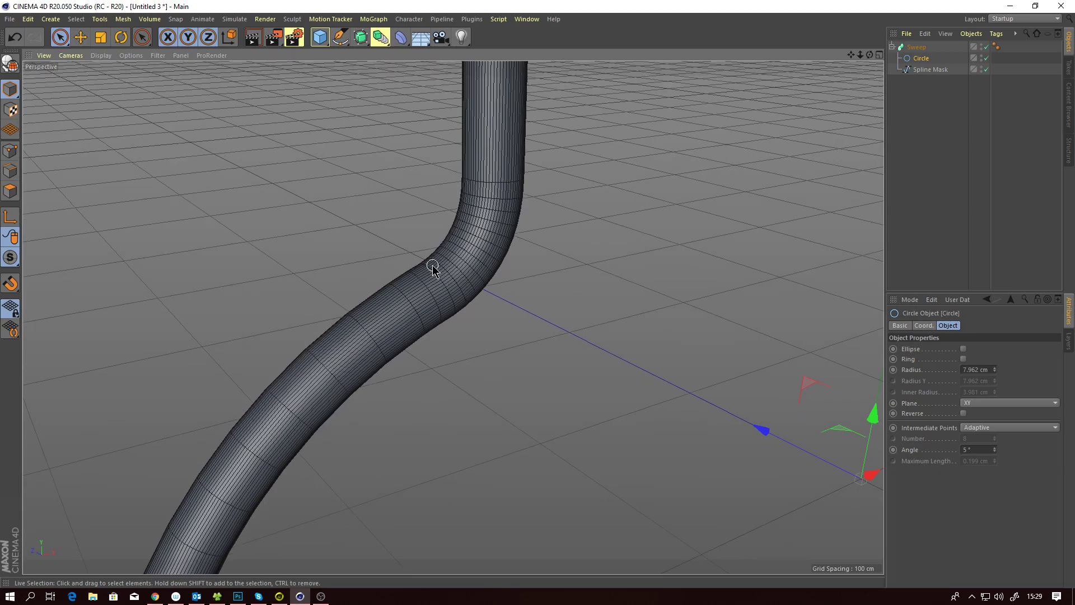
click(911, 435)
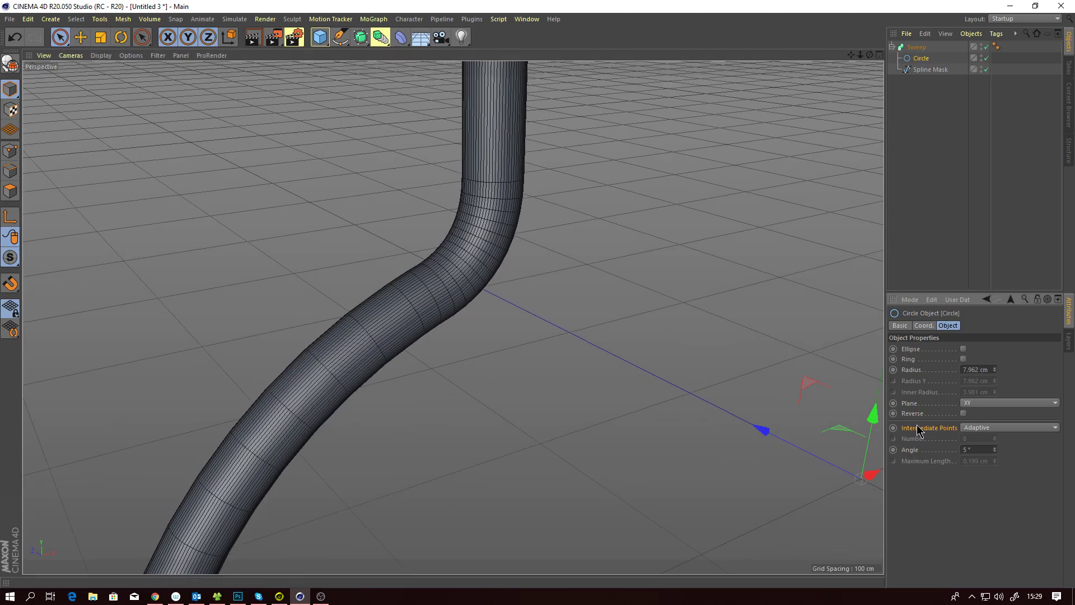
click(977, 428)
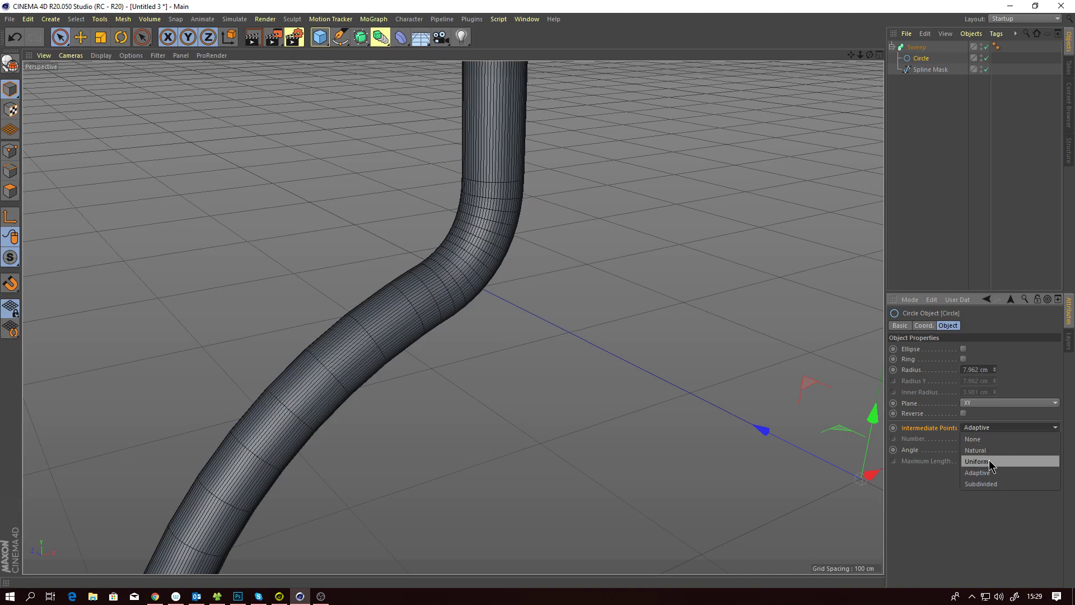
click(979, 456)
Inspect the tube's mesh density around the rounded joint, both close up and from far away.
alt+drag(493, 240, 507, 193)
click(971, 438)
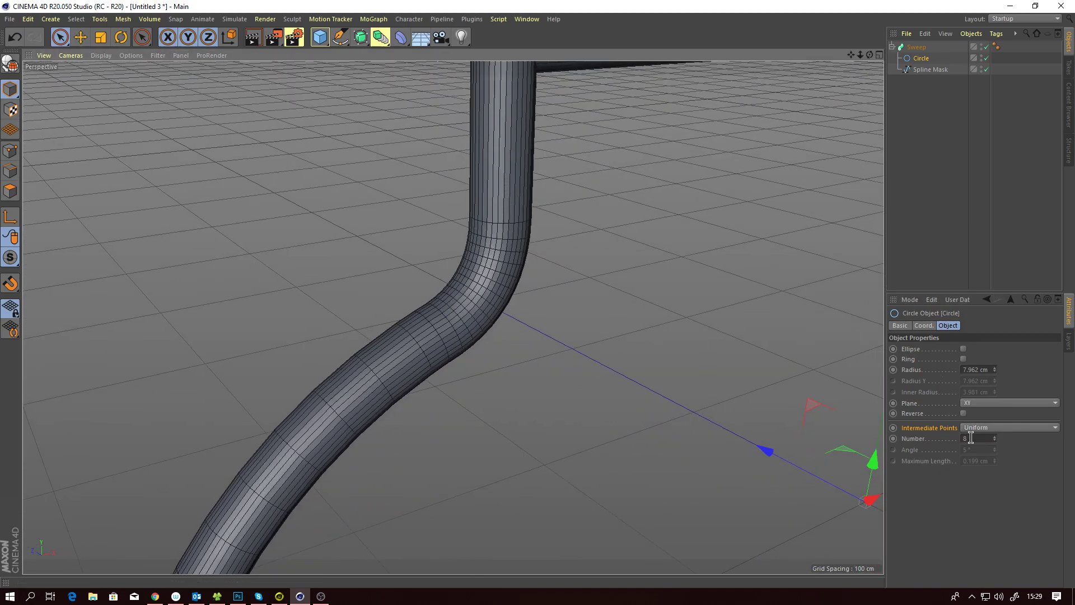
alt+drag(654, 415, 500, 282)
alt+drag(770, 407, 492, 207)
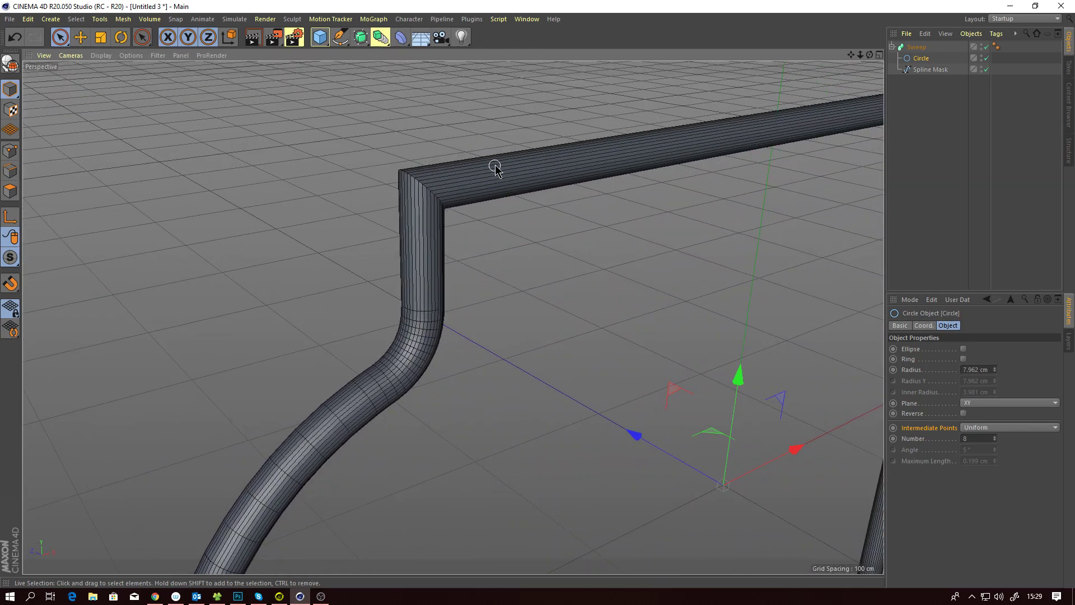
alt+right_drag(495, 165, 367, 453)
alt+middle_drag(532, 271, 684, 177)
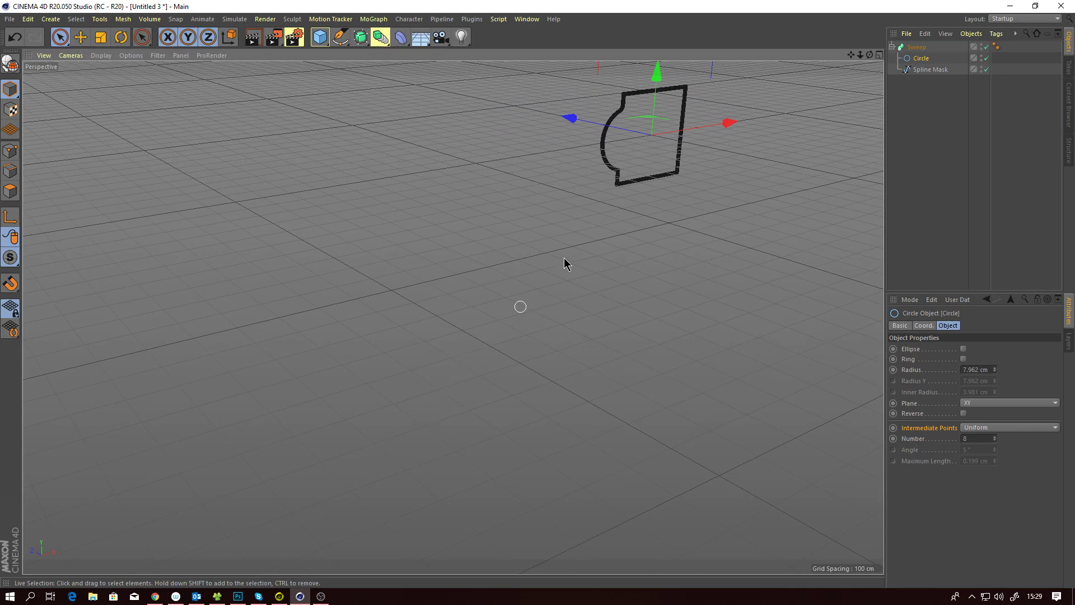
scroll(622, 94, up, 1)
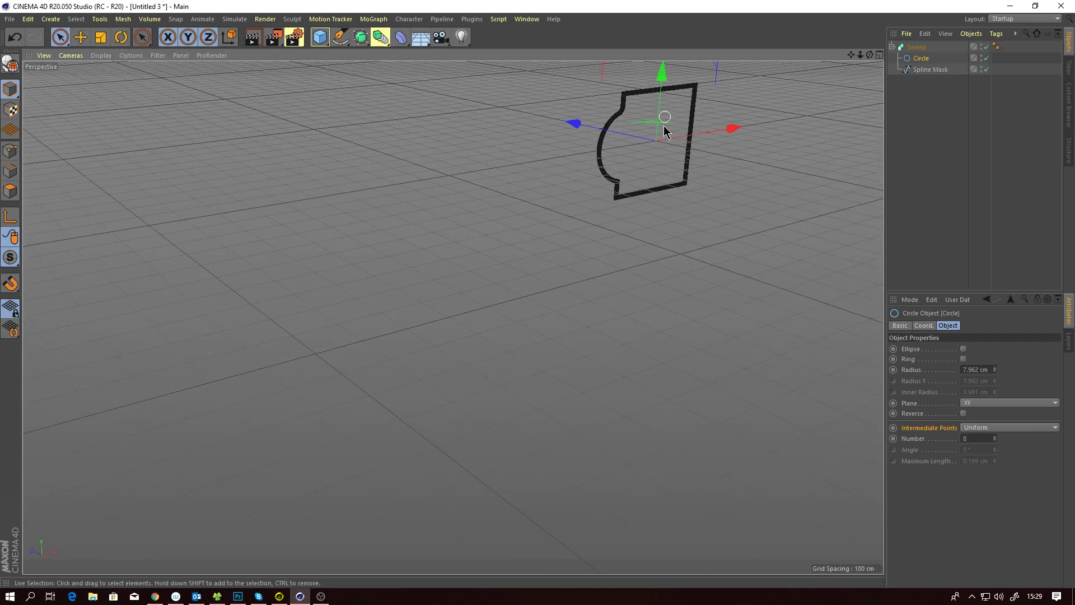
alt+middle_drag(625, 106, 573, 145)
alt+right_drag(571, 134, 1030, 162)
alt+middle_drag(585, 233, 526, 275)
Reduce the Circle profile's Number of intermediate points to 1.
click(990, 436)
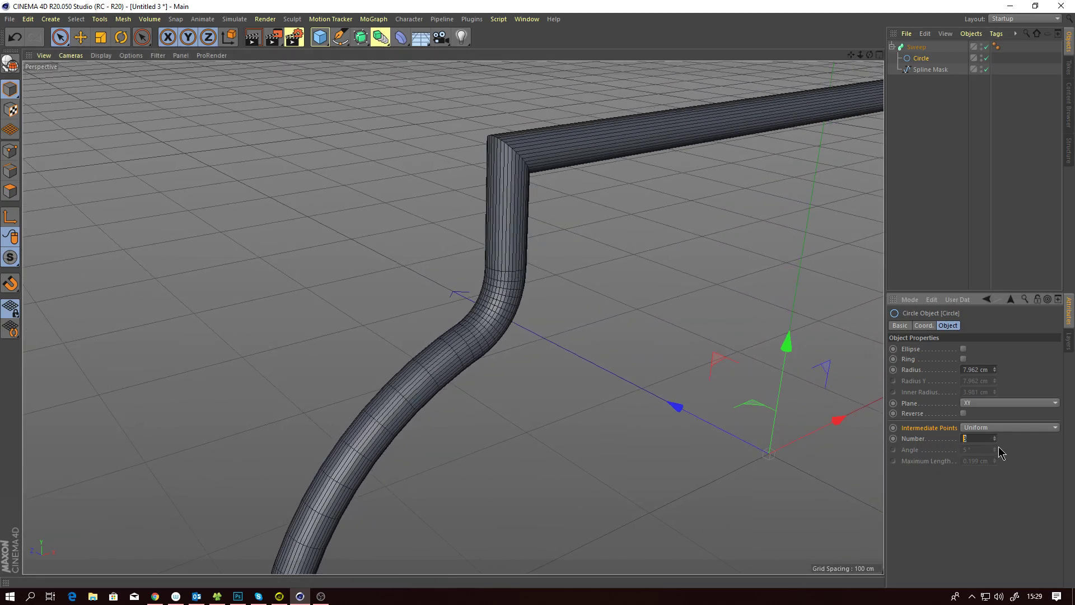
click(995, 437)
drag(995, 442, 996, 448)
click(995, 441)
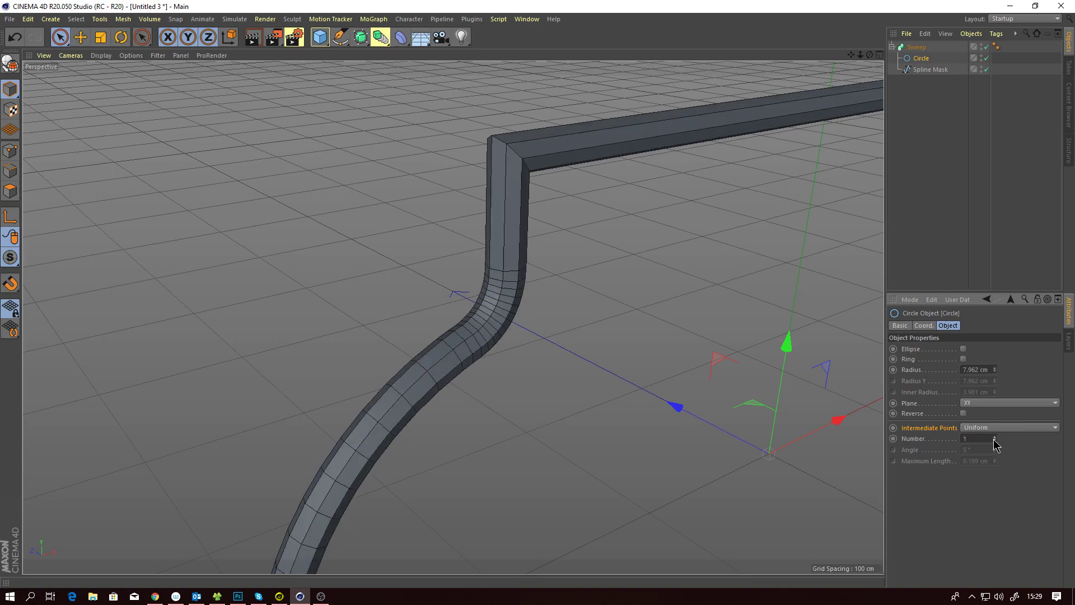
Display the tube in plain Gouraud Shading and raise the Sweep's Phong Angle to 58° to smooth its facets.
key(n)
key(a)
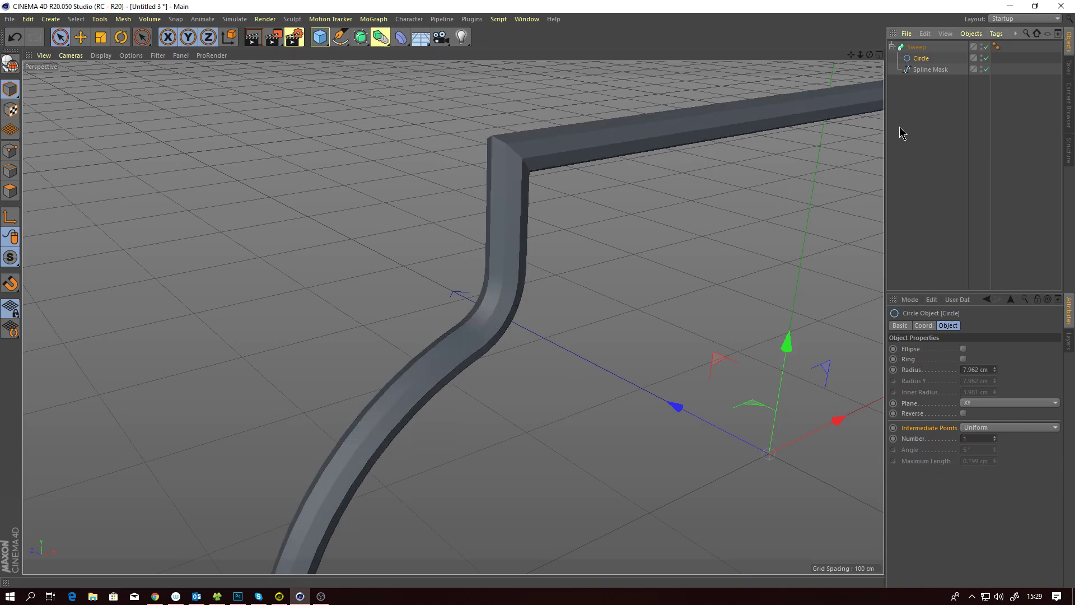
click(996, 47)
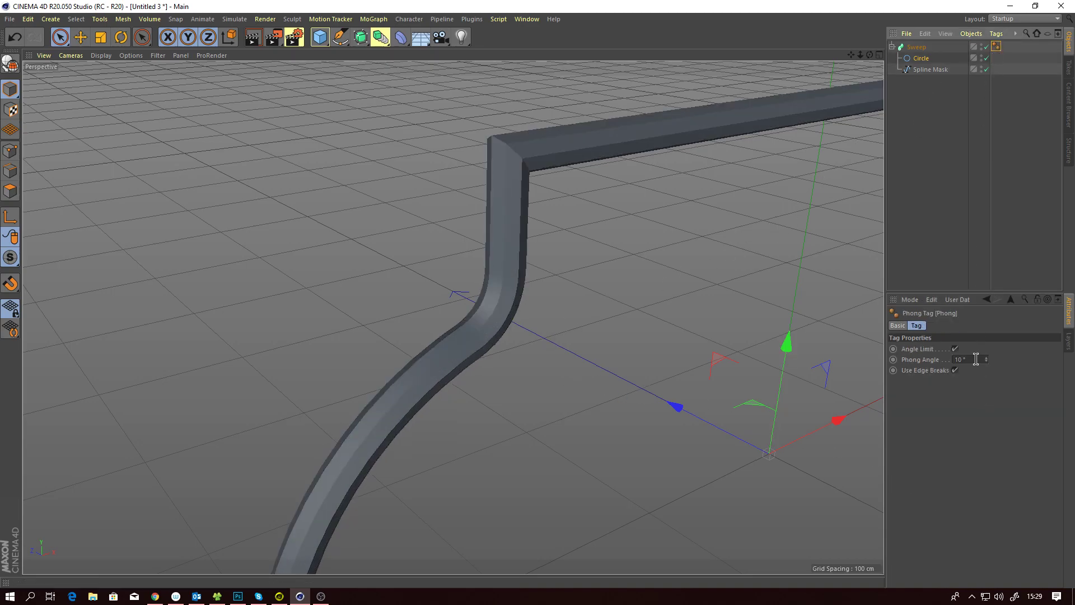
drag(988, 362, 983, 332)
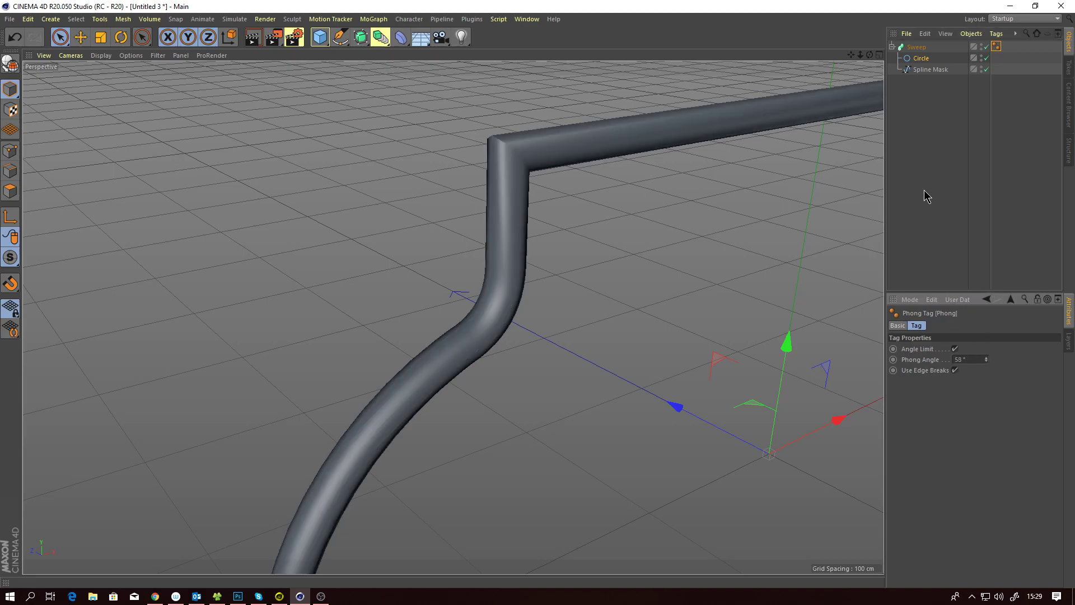
Examine the shading of the whole tube from a distance and around the rounded joint.
alt+right_drag(573, 124, 445, 315)
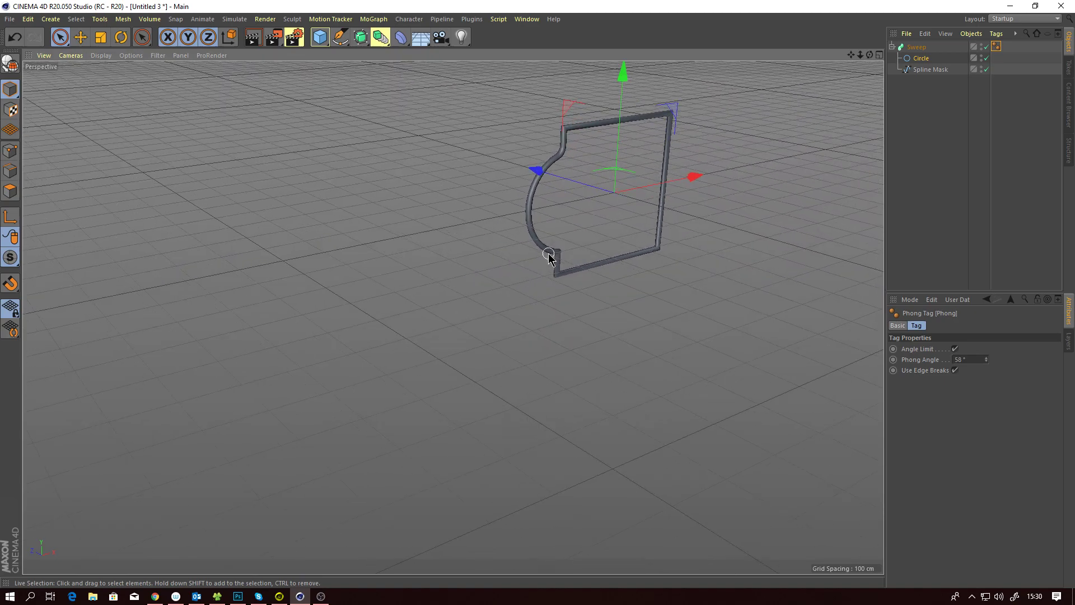
alt+middle_drag(545, 249, 480, 206)
mouse_move(480, 209)
alt+mouse_down()
mouse_move(465, 255)
mouse_move(487, 232)
mouse_move(492, 193)
mouse_move(489, 219)
alt+mouse_up()
alt+right_drag(469, 178, 596, 154)
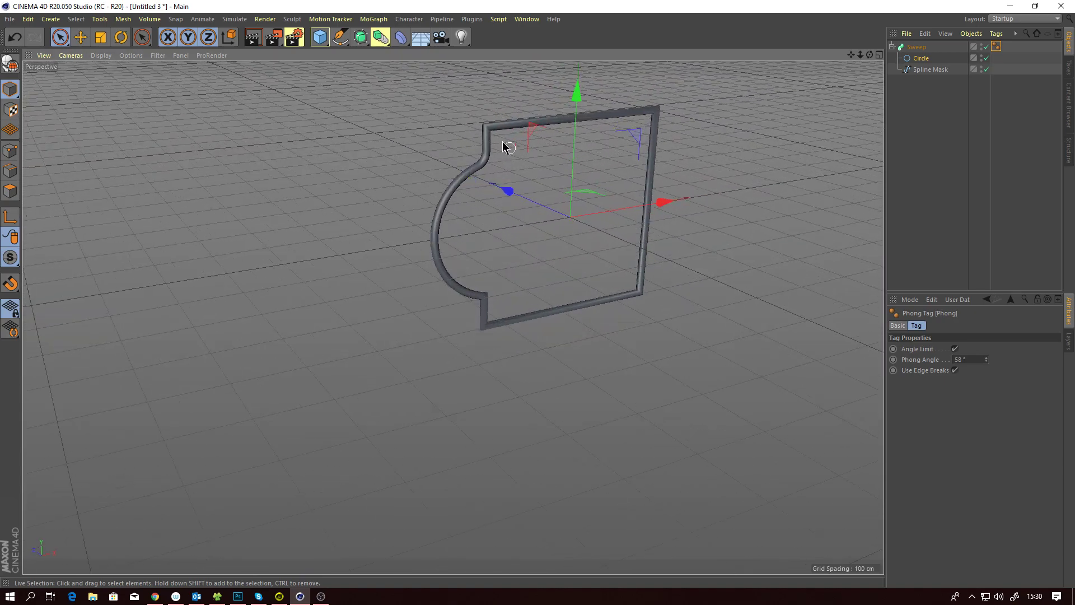
alt+right_drag(505, 145, 569, 154)
alt+middle_drag(572, 130, 572, 159)
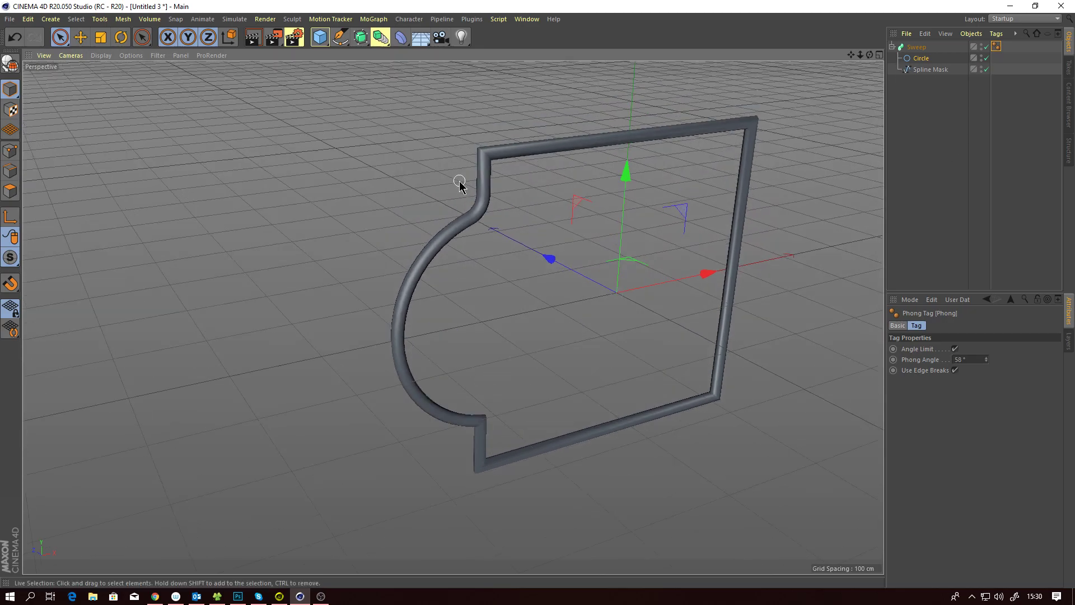
scroll(460, 180, up, 5)
Select the Sweep and display it with Gouraud Shading (Lines).
click(918, 48)
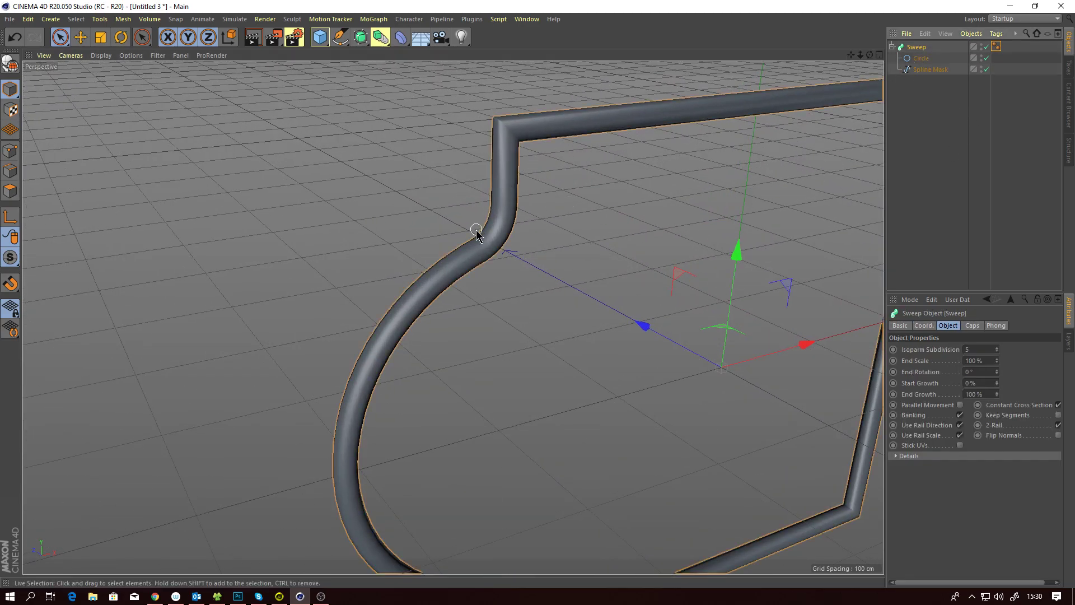
click(101, 55)
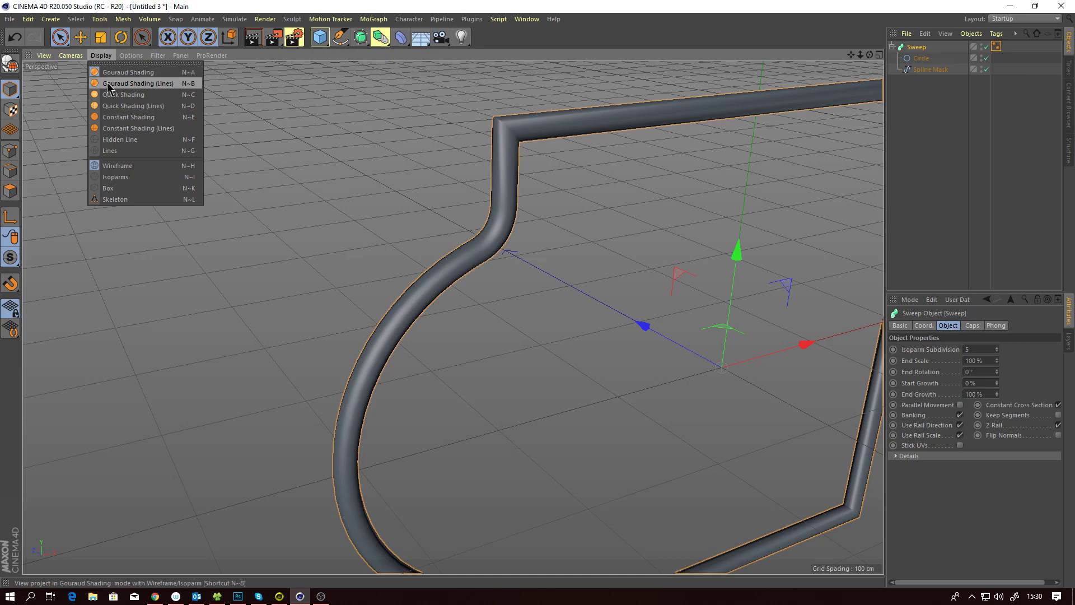
click(118, 83)
Open the Object Information for the Sweep to check its point and polygon counts.
scroll(475, 227, down, 3)
scroll(519, 197, up, 3)
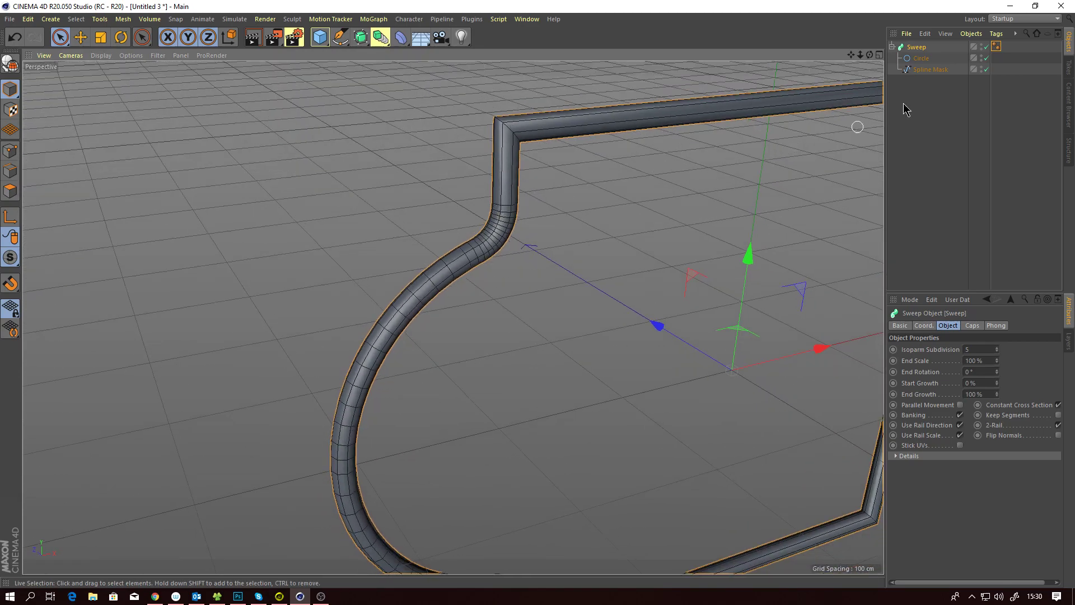
right_click(921, 51)
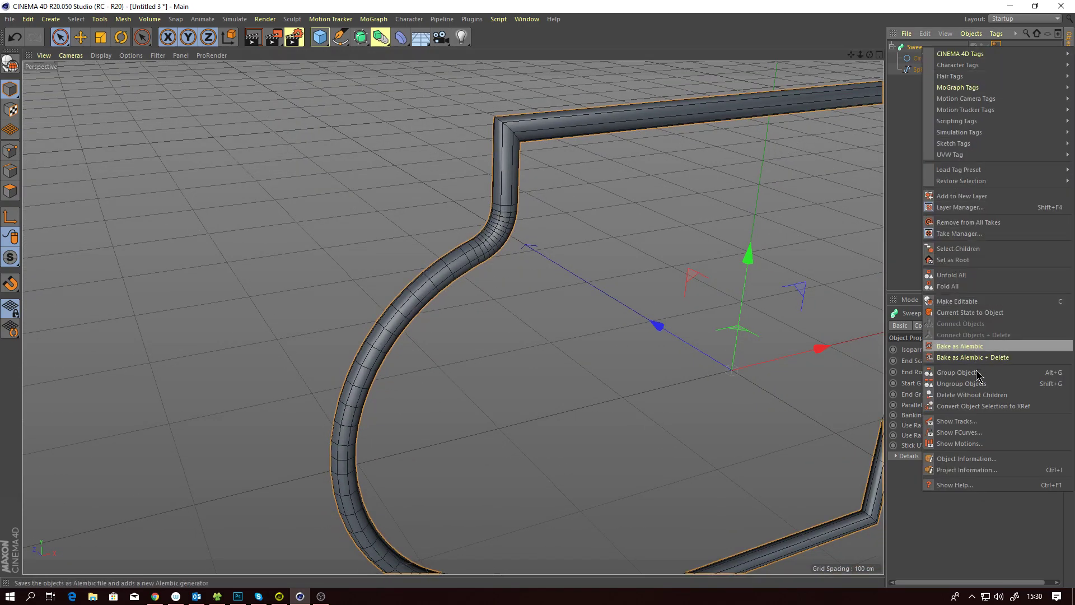
click(961, 460)
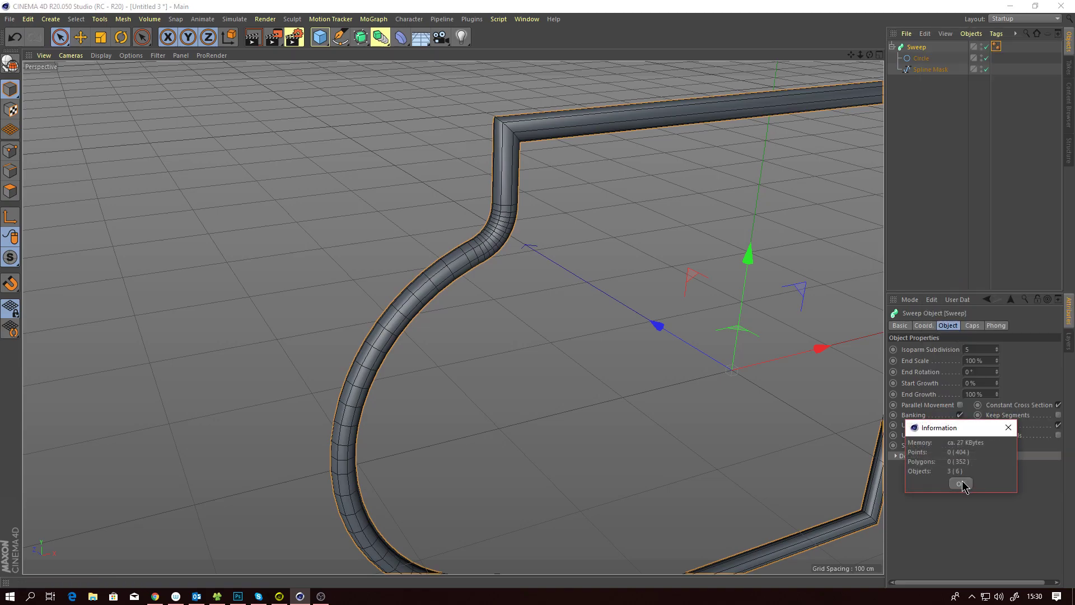
Close the object information and set the Circle's Intermediate Points to Adaptive.
click(1008, 429)
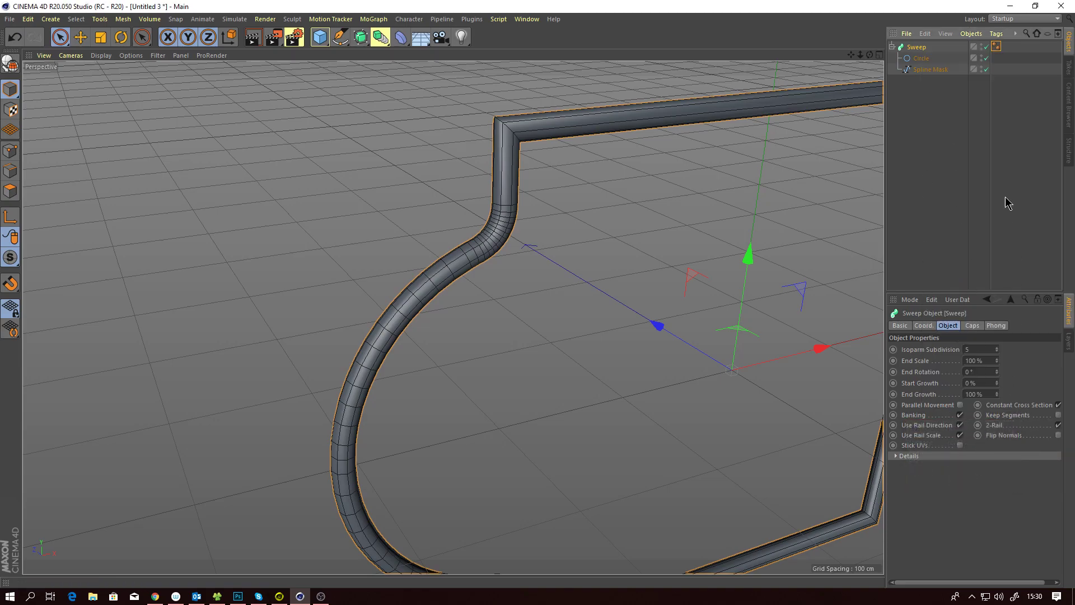
click(921, 58)
click(993, 430)
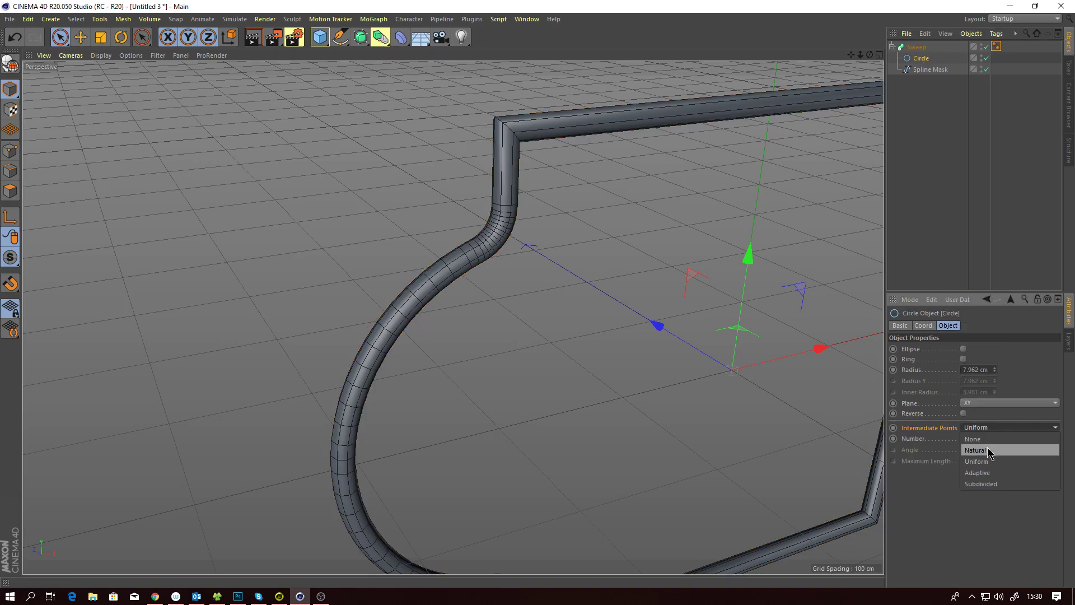
click(980, 458)
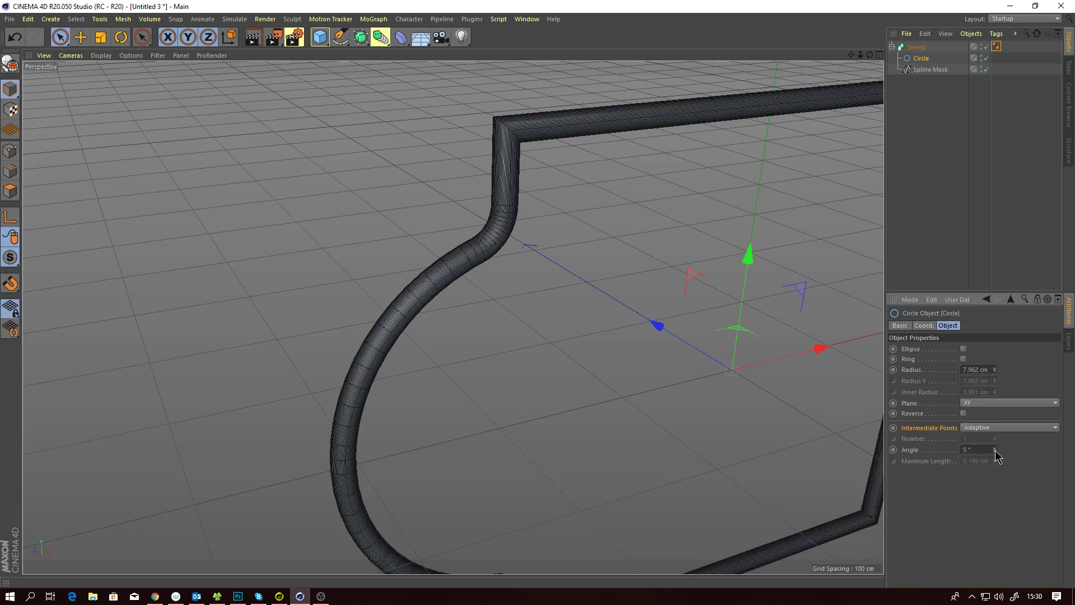
Open the Object Information for the Circle and for the Sweep to check their point and polygon counts.
right_click(919, 118)
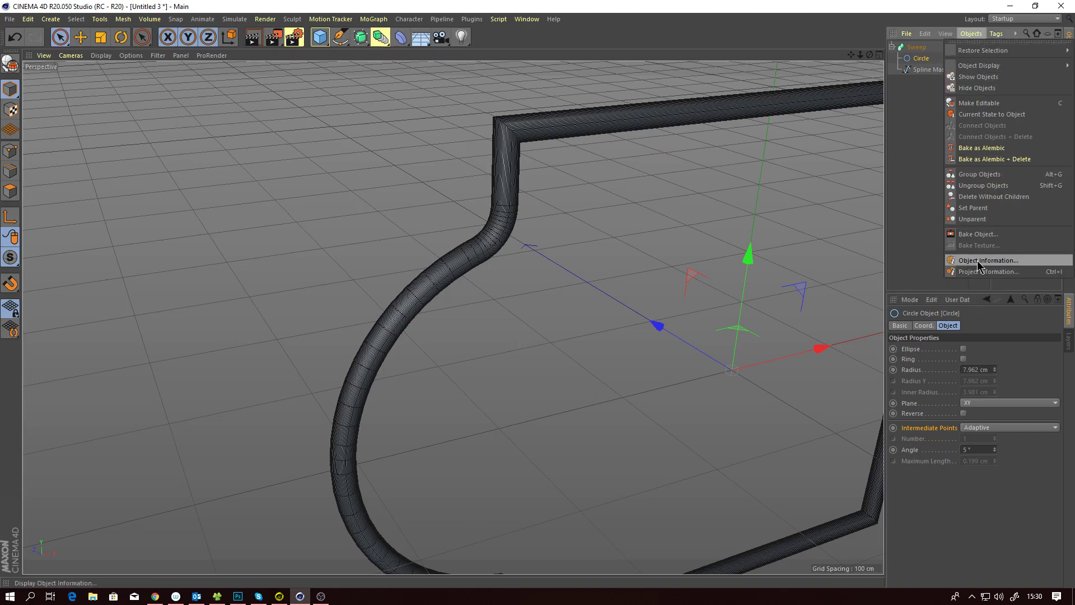
click(980, 262)
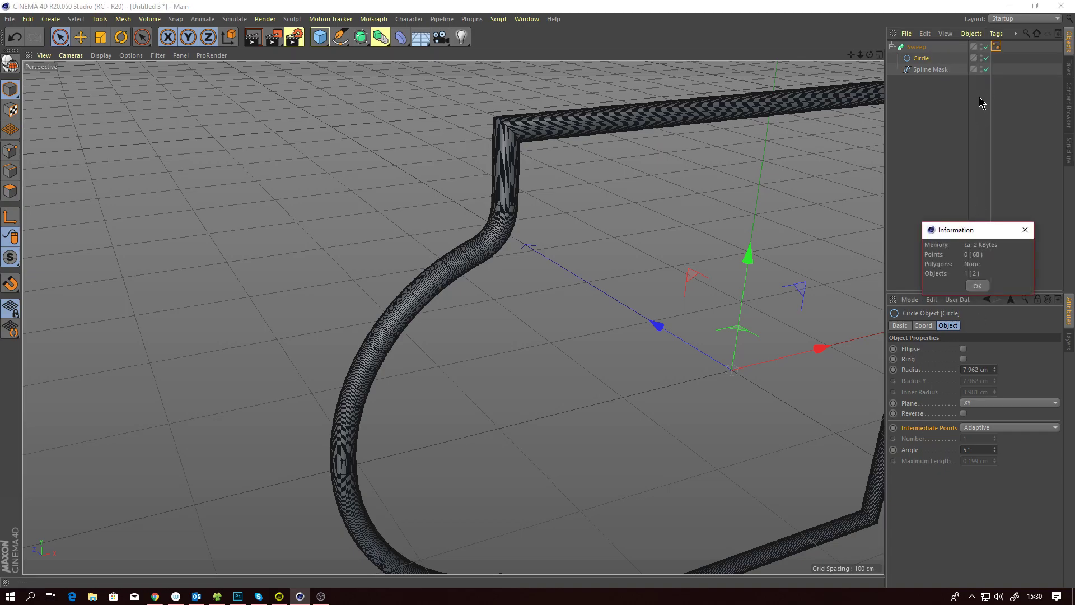
click(1025, 229)
click(917, 47)
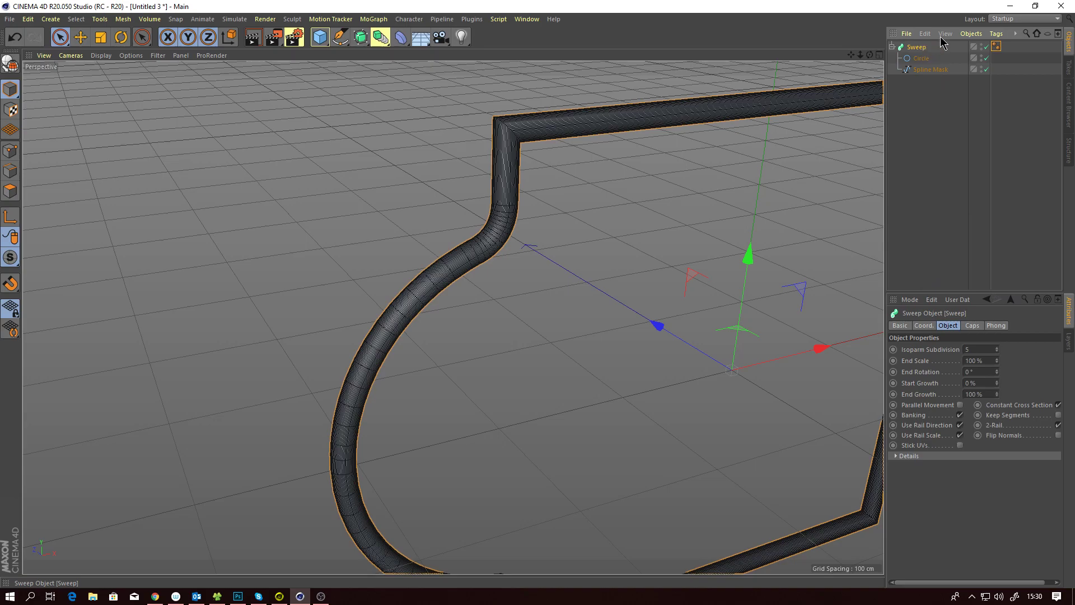
right_click(927, 49)
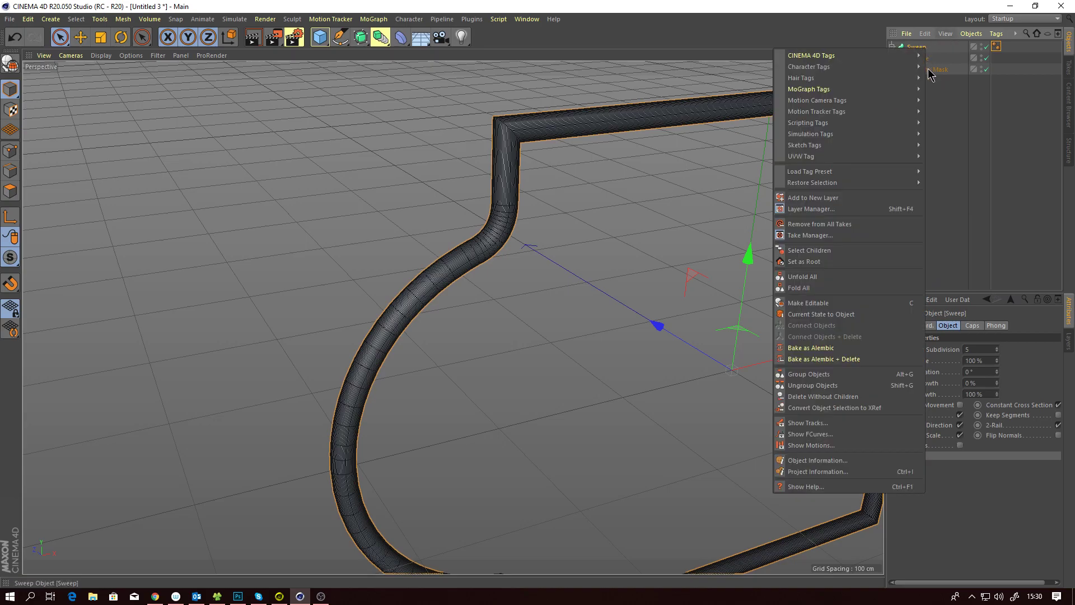
click(818, 460)
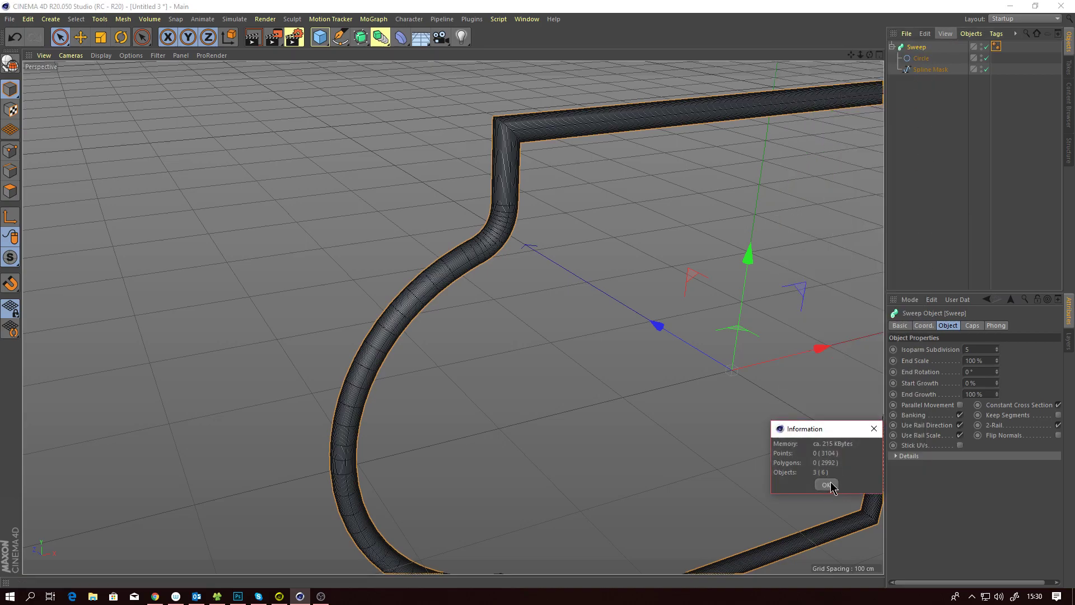
click(874, 428)
Examine the mesh density of the tube up close around the rounded joint and the sharp upper corner.
mouse_move(498, 215)
alt+mouse_down()
mouse_move(537, 202)
mouse_move(511, 199)
alt+mouse_up()
alt+right_drag(511, 199, 473, 252)
alt+middle_drag(473, 252, 479, 172)
scroll(479, 172, up, 5)
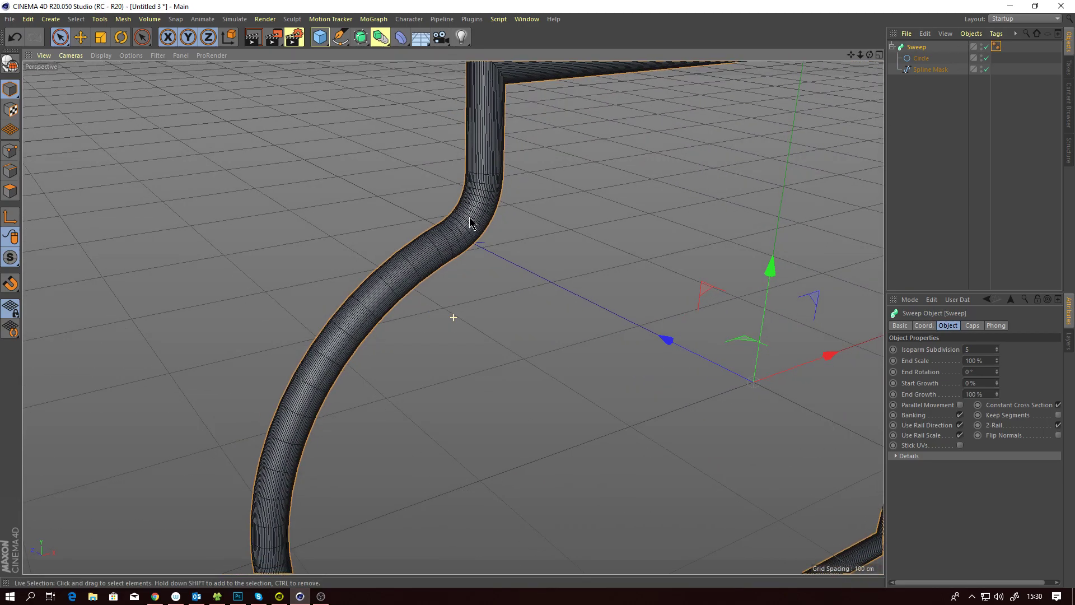
alt+drag(470, 223, 445, 177)
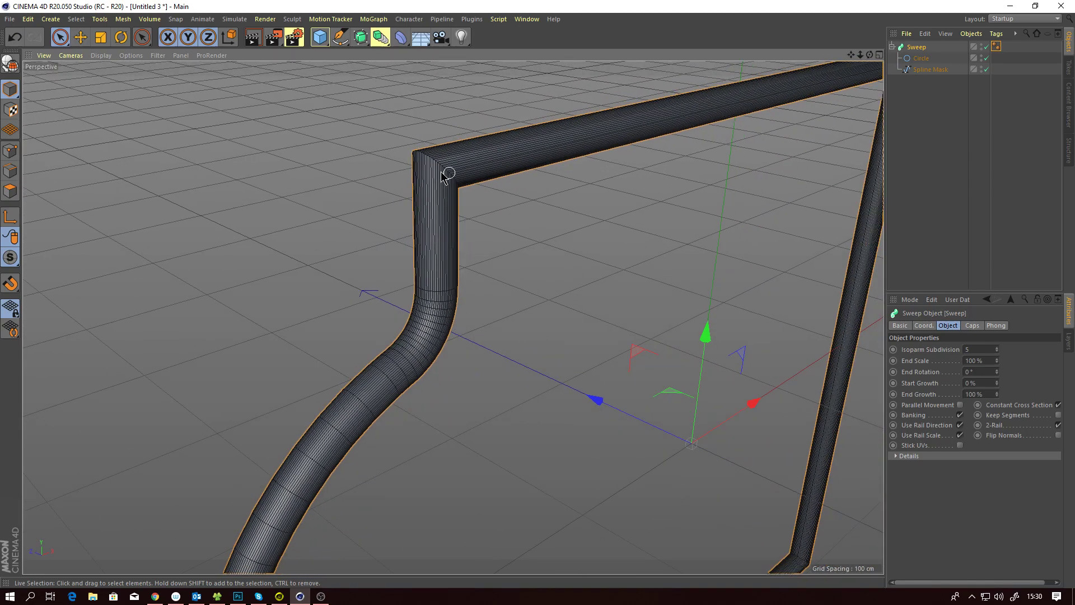
alt+drag(439, 235, 616, 217)
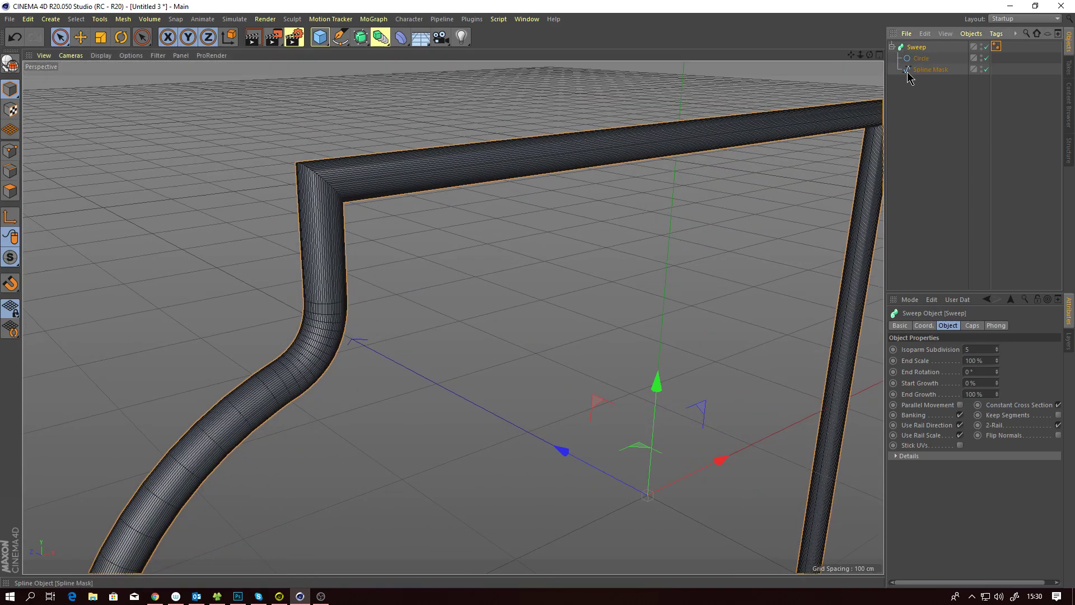
Compare the attributes of the Circle profile, the Spline Mask and the Sweep, ending with the Circle selected.
click(923, 59)
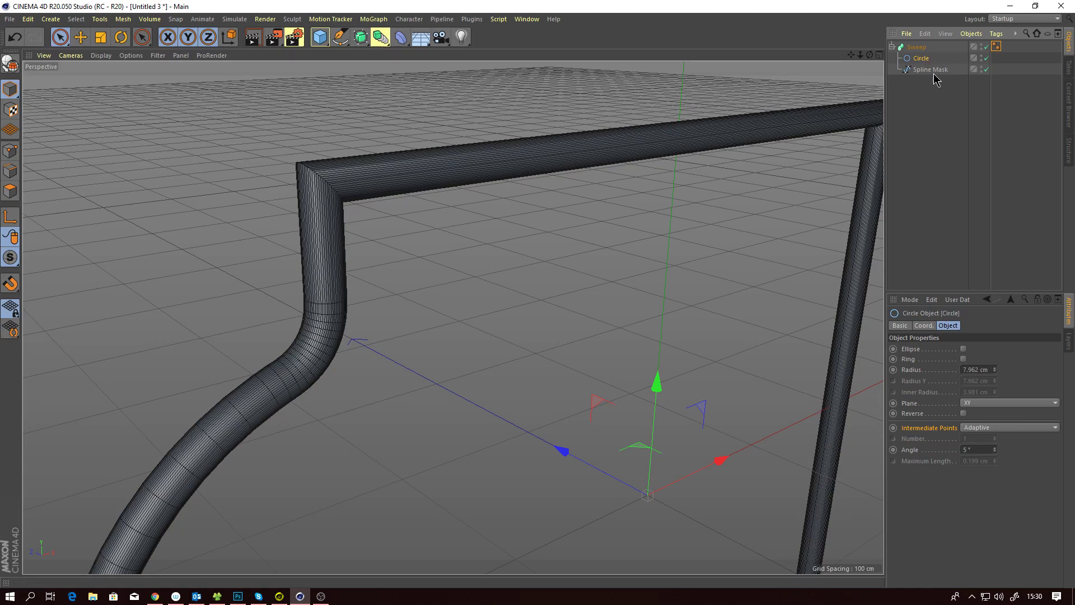
click(929, 69)
click(927, 60)
click(931, 69)
click(922, 58)
click(925, 48)
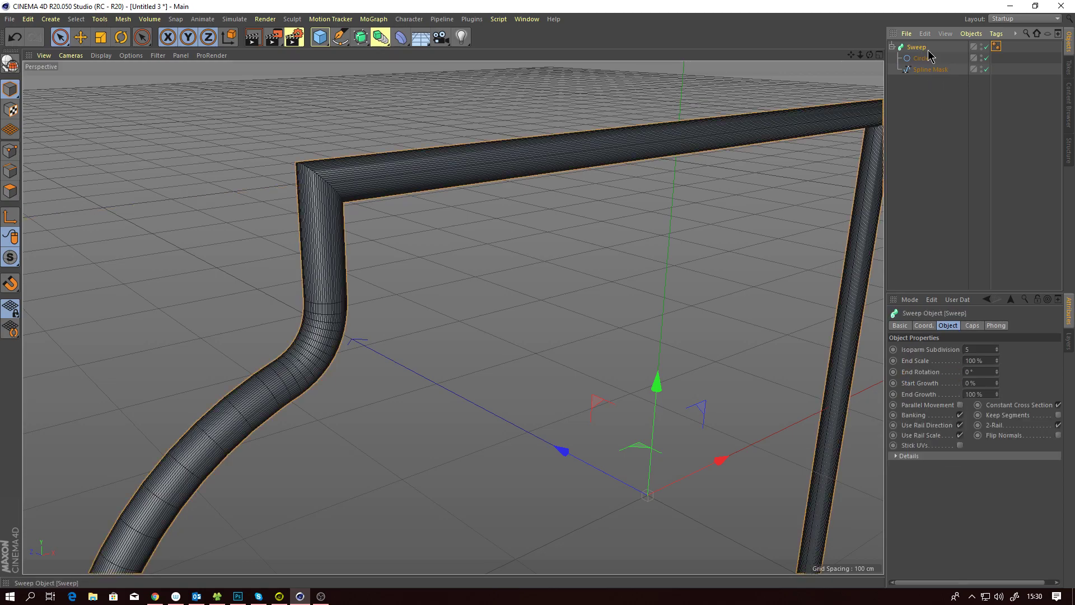
click(923, 58)
Display the tube in plain Gouraud Shading and inspect the whole outline from a distance.
alt+drag(492, 173, 495, 250)
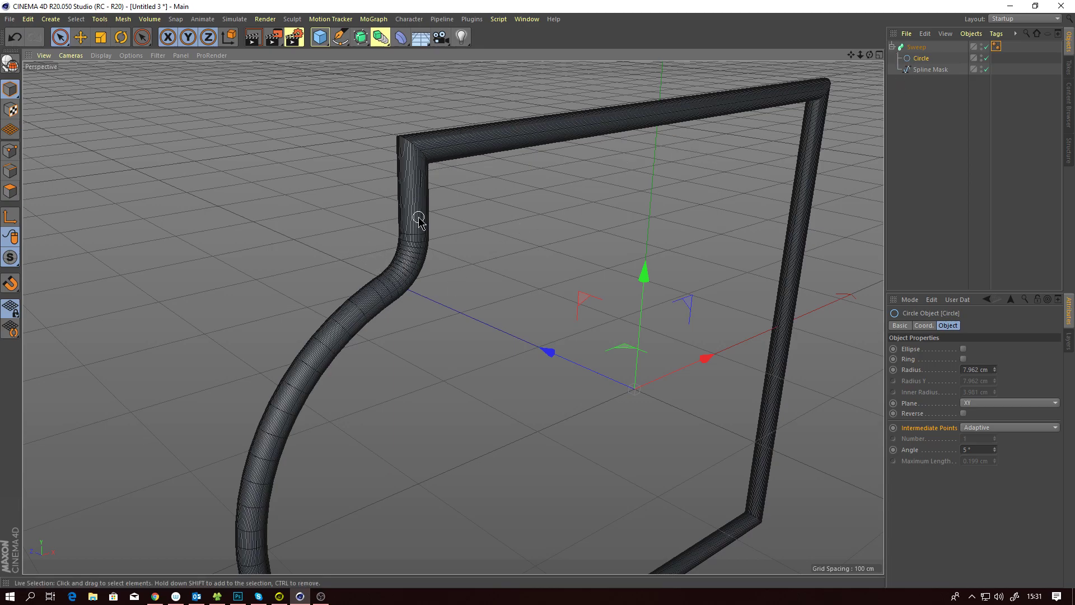
mouse_move(419, 221)
alt+mouse_down()
mouse_move(403, 249)
mouse_move(451, 314)
mouse_move(409, 192)
mouse_move(478, 191)
mouse_move(483, 161)
mouse_move(506, 139)
mouse_move(564, 144)
mouse_move(550, 164)
mouse_move(599, 149)
mouse_move(456, 137)
mouse_move(422, 152)
mouse_move(456, 132)
mouse_move(439, 199)
mouse_move(540, 238)
mouse_move(413, 271)
mouse_move(400, 242)
mouse_move(416, 176)
mouse_move(352, 165)
mouse_move(344, 173)
mouse_move(353, 180)
mouse_move(689, 204)
mouse_move(617, 224)
mouse_move(600, 204)
mouse_move(627, 211)
alt+mouse_up()
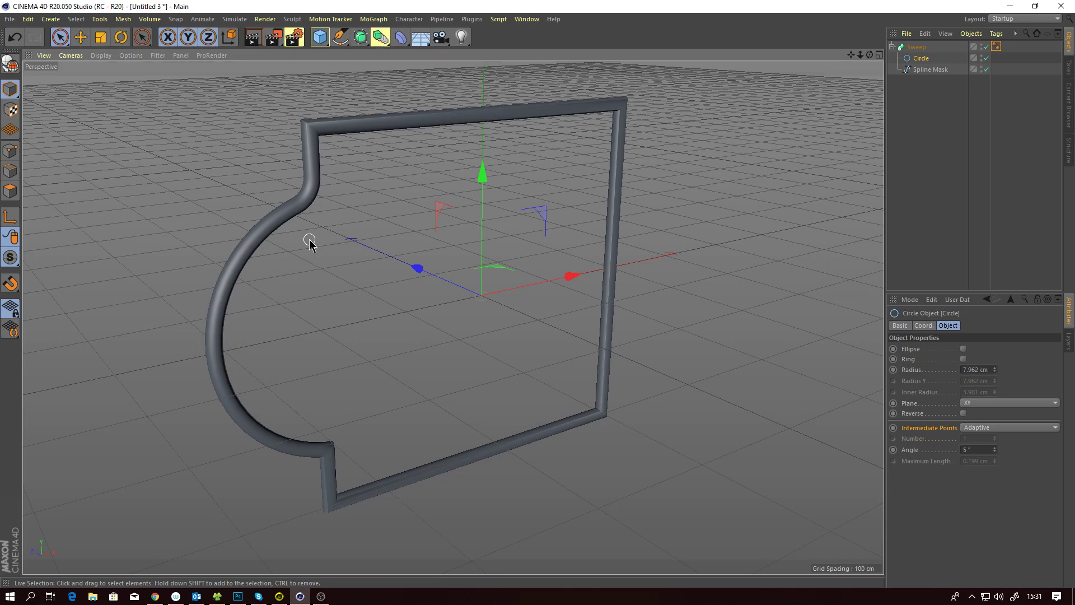
alt+middle_drag(444, 271, 482, 281)
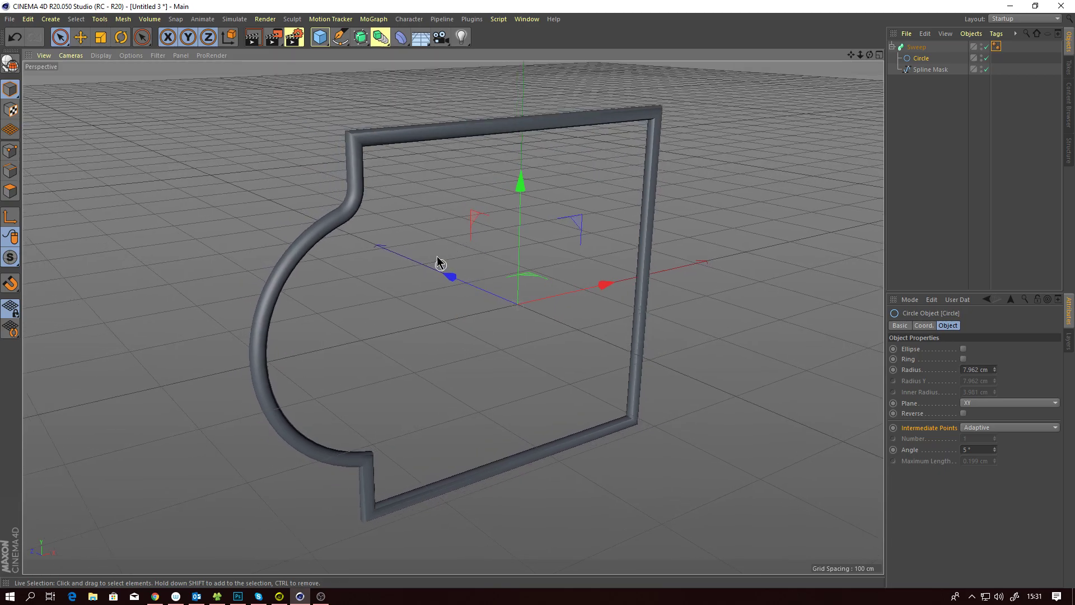